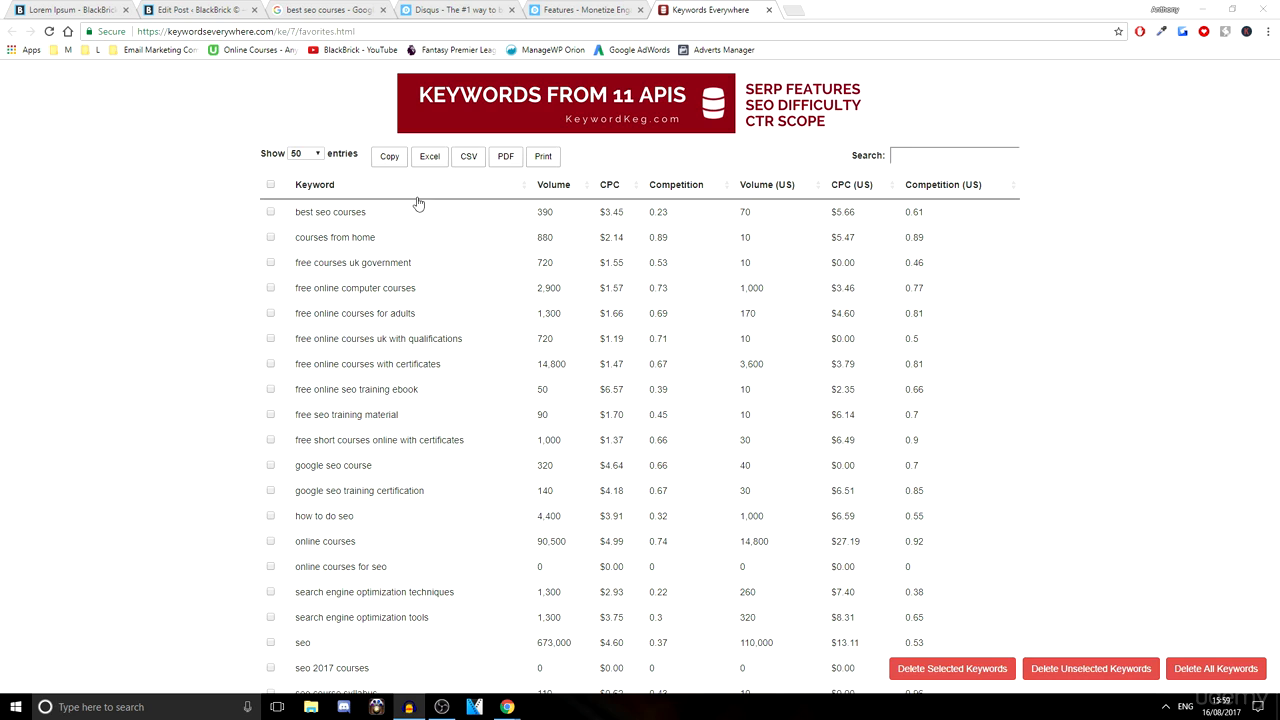
Open the Search Engine Watch 2016 guide from the Google results for "best seo courses" and return to the results
left_click_drag(292, 214, 352, 212)
left_click(300, 212)
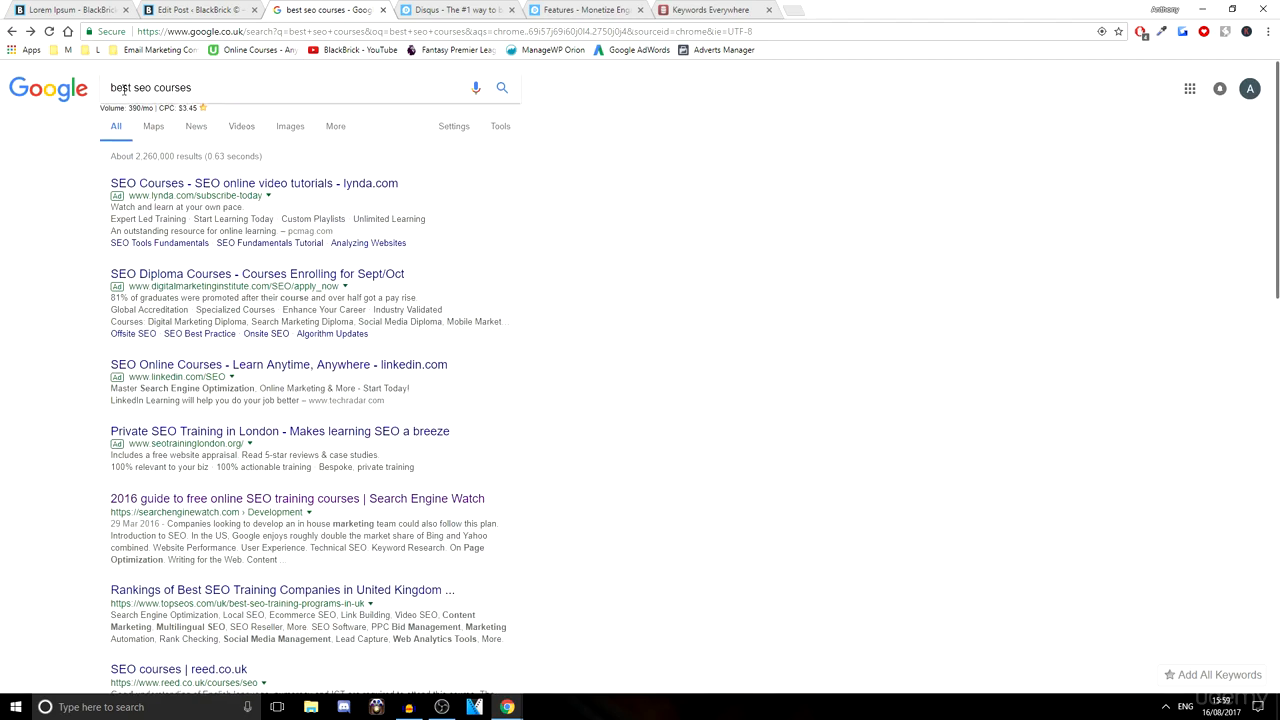
scroll(186, 270, "down", 2)
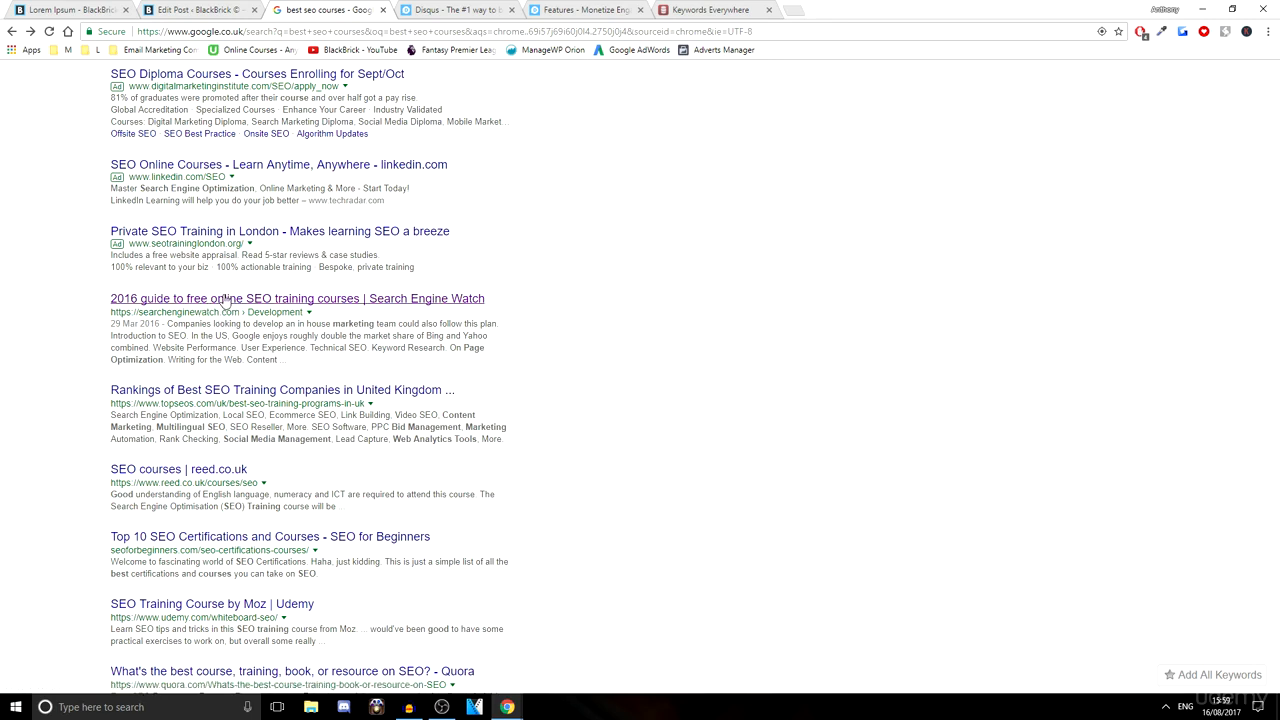
left_click(221, 304)
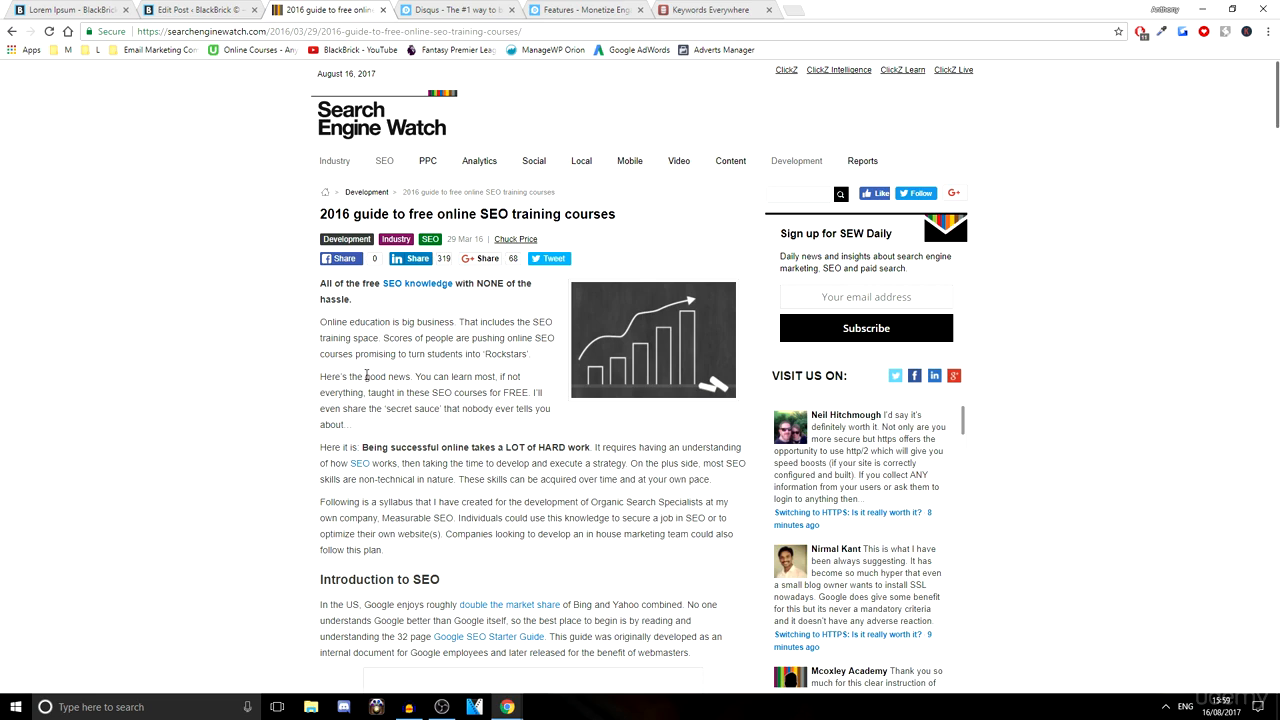
left_click(12, 31)
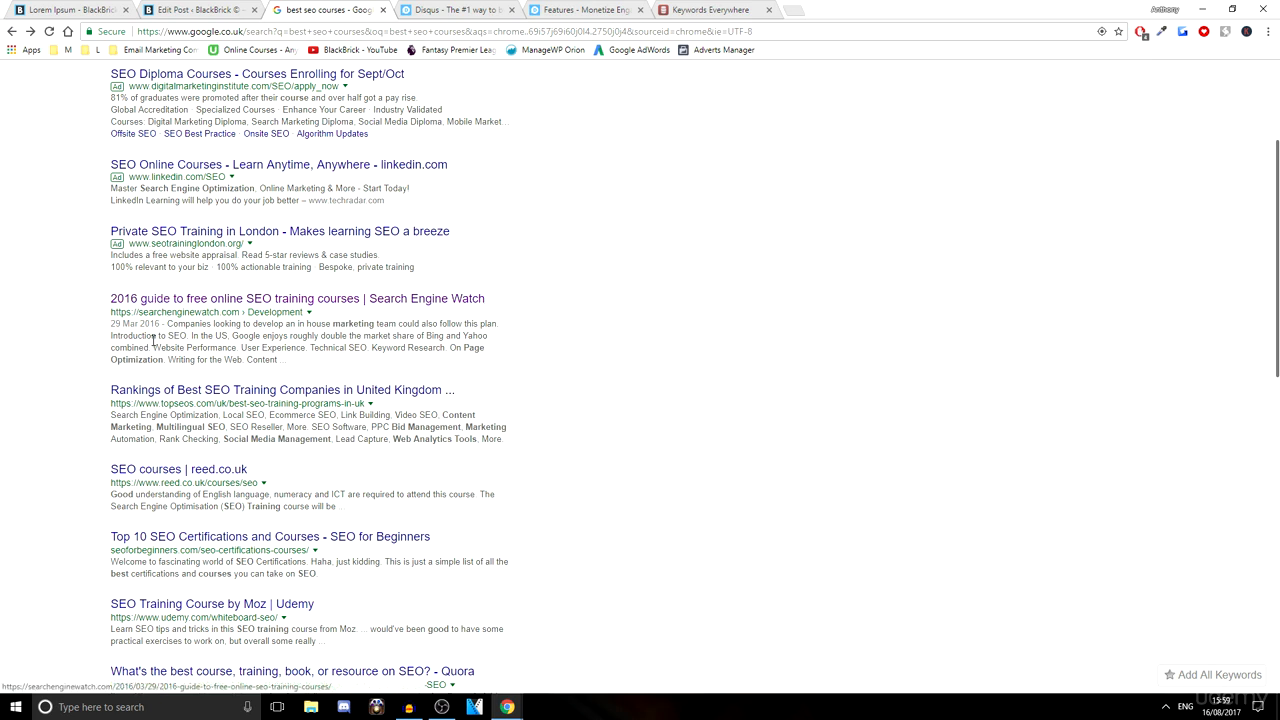
Examine the snippets, web addresses and titles of the Search Engine Watch and topseos.com search results
left_click_drag(137, 335, 222, 347)
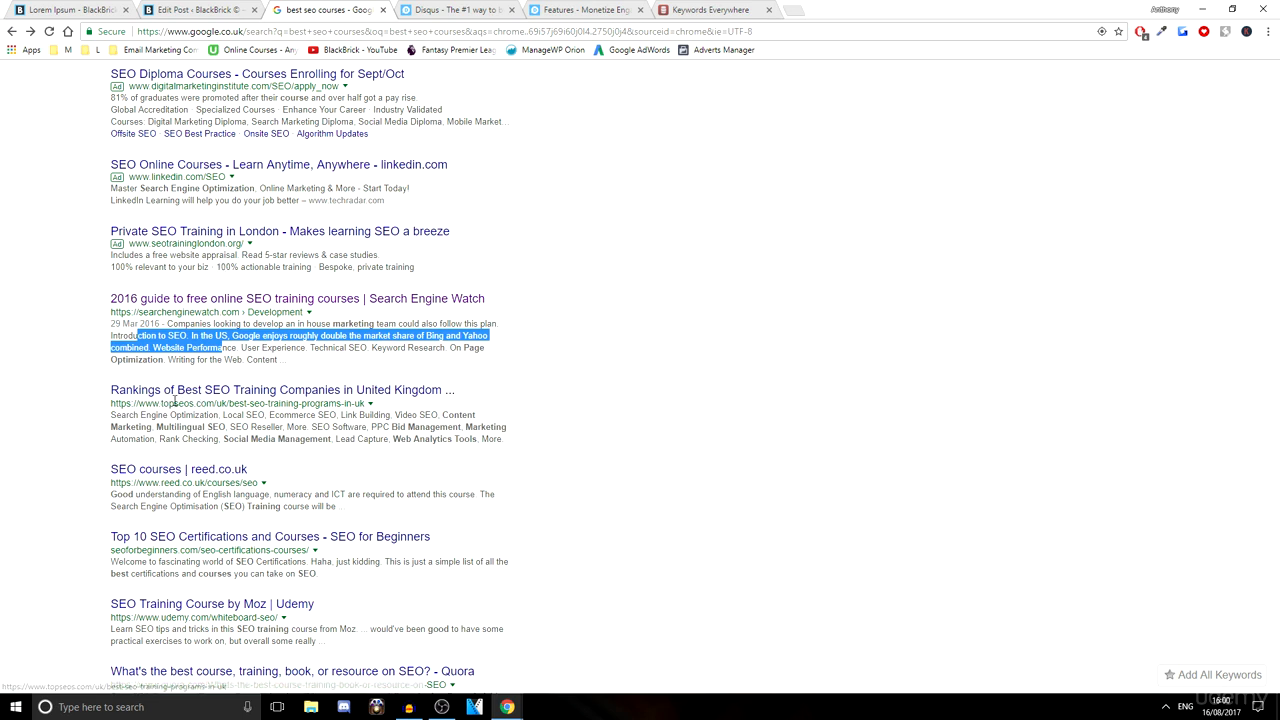
left_click_drag(114, 404, 197, 406)
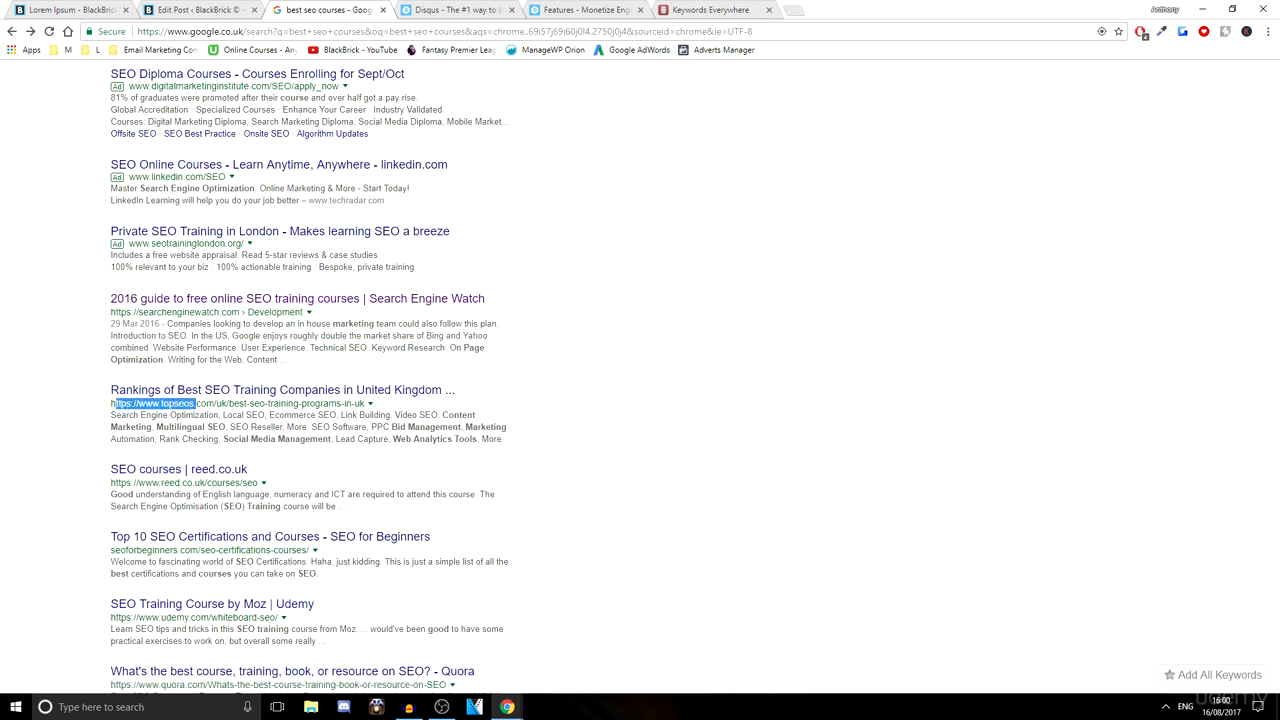
left_click(137, 410)
left_click_drag(110, 408, 364, 403)
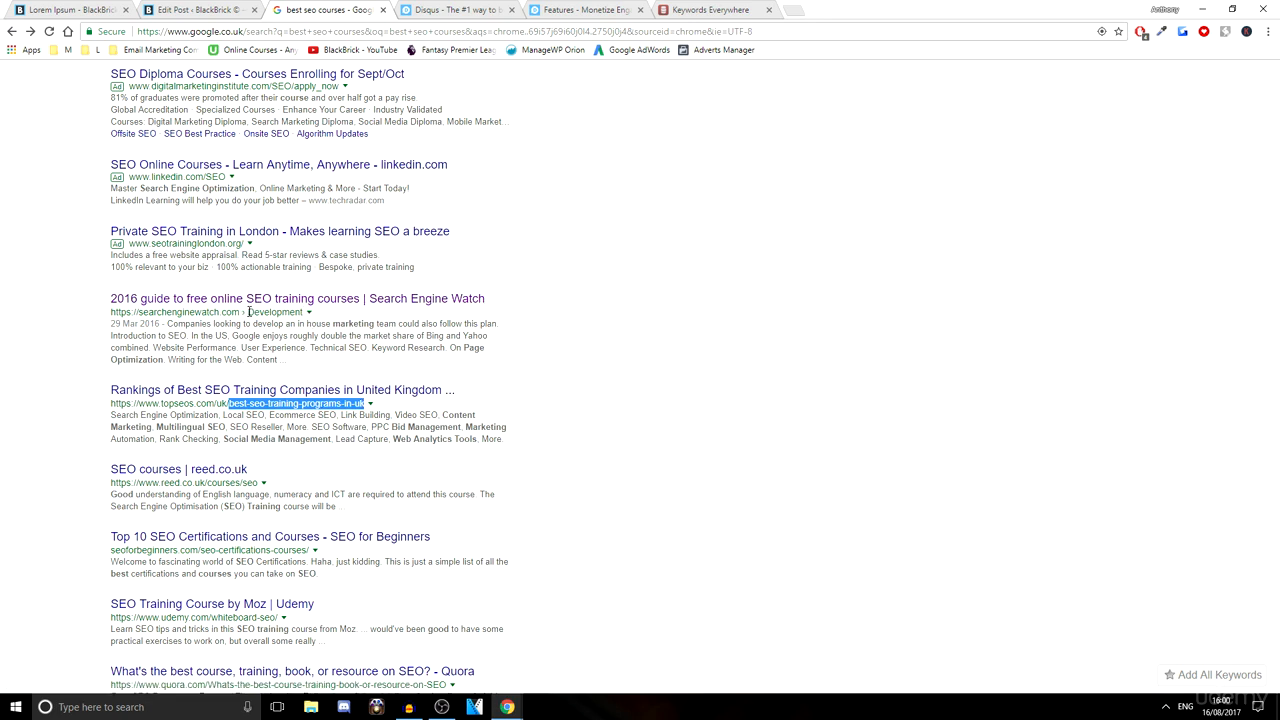
left_click(250, 312)
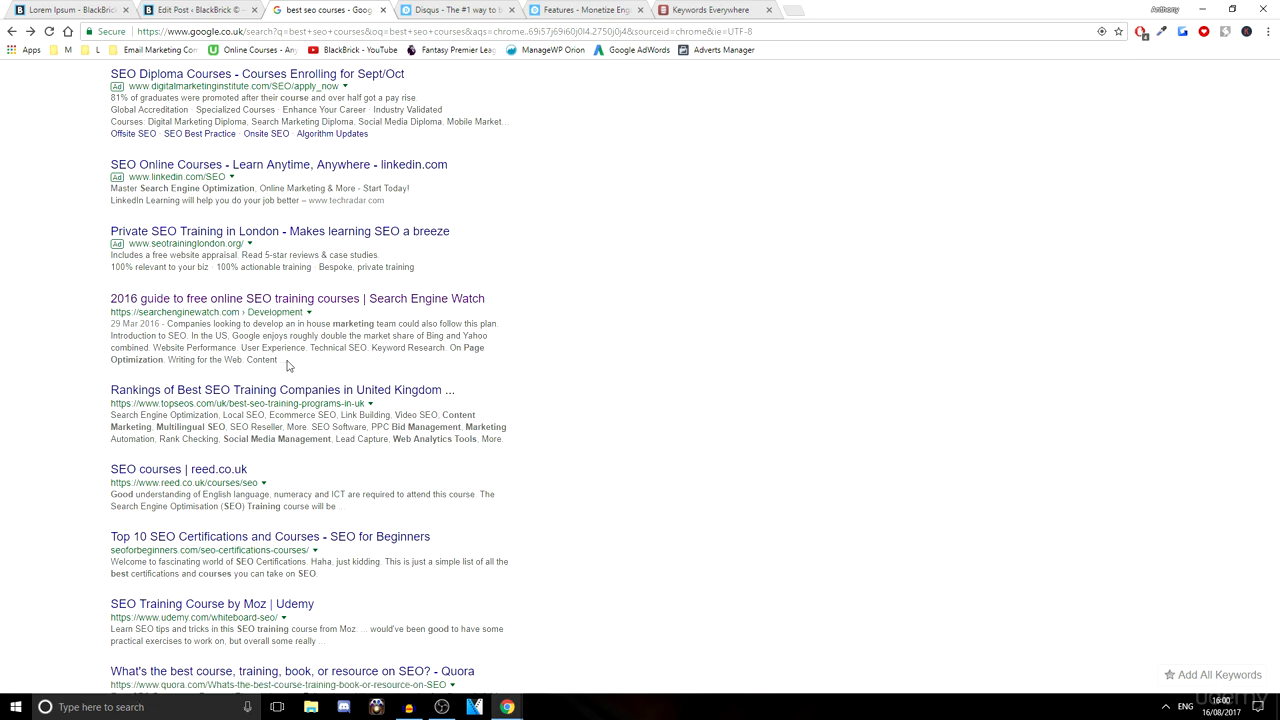
left_click_drag(286, 362, 167, 325)
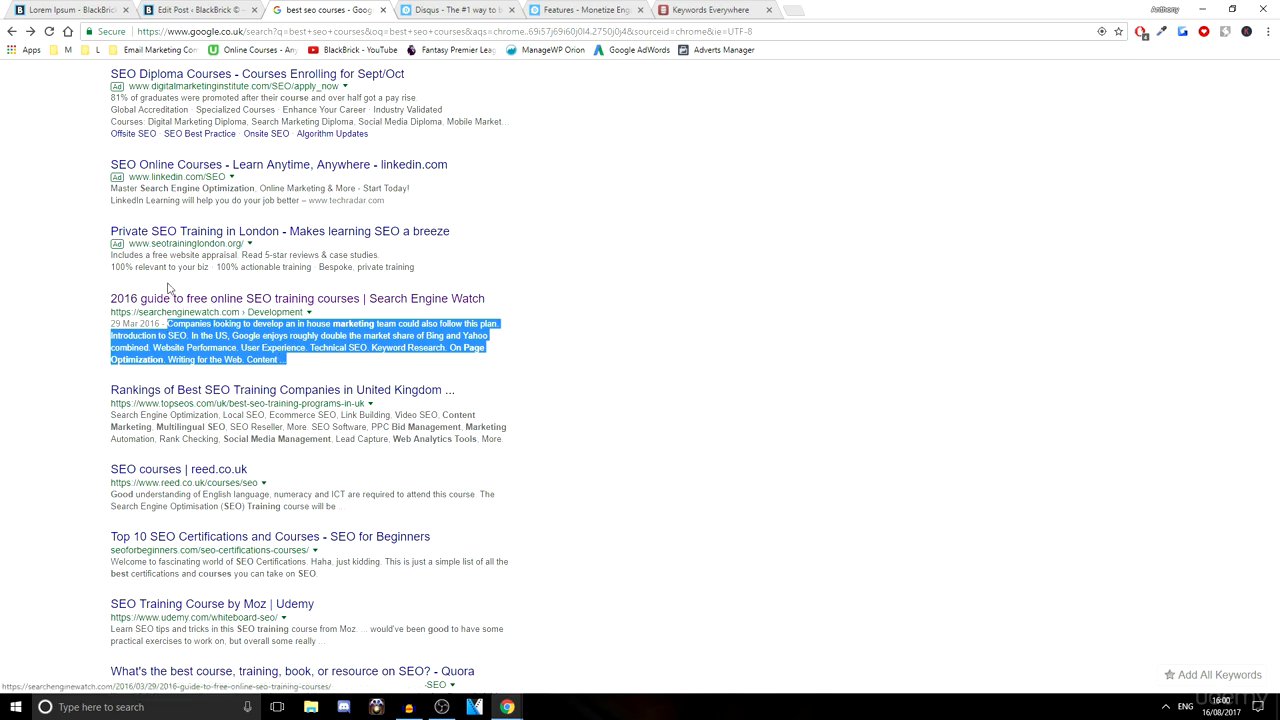
left_click_drag(106, 298, 488, 298)
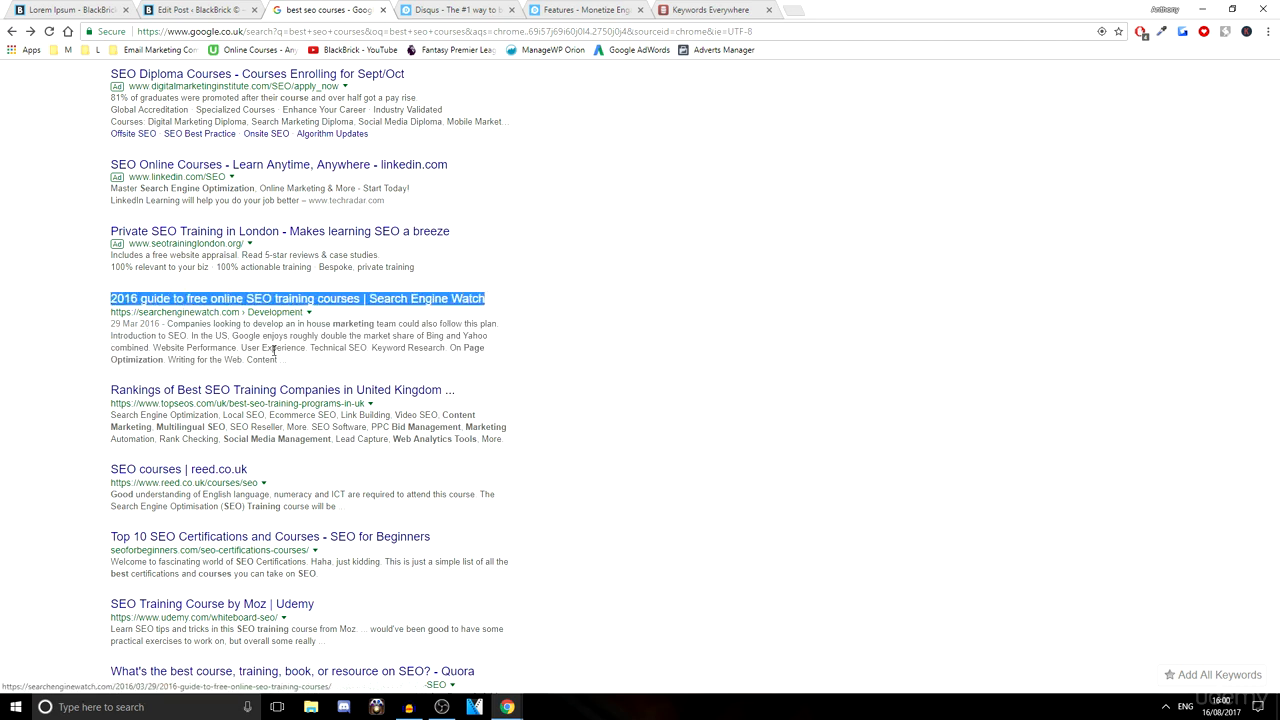
Open the 2016 guide to free online SEO training courses and decline its newsletter subscription offer
left_click(255, 300)
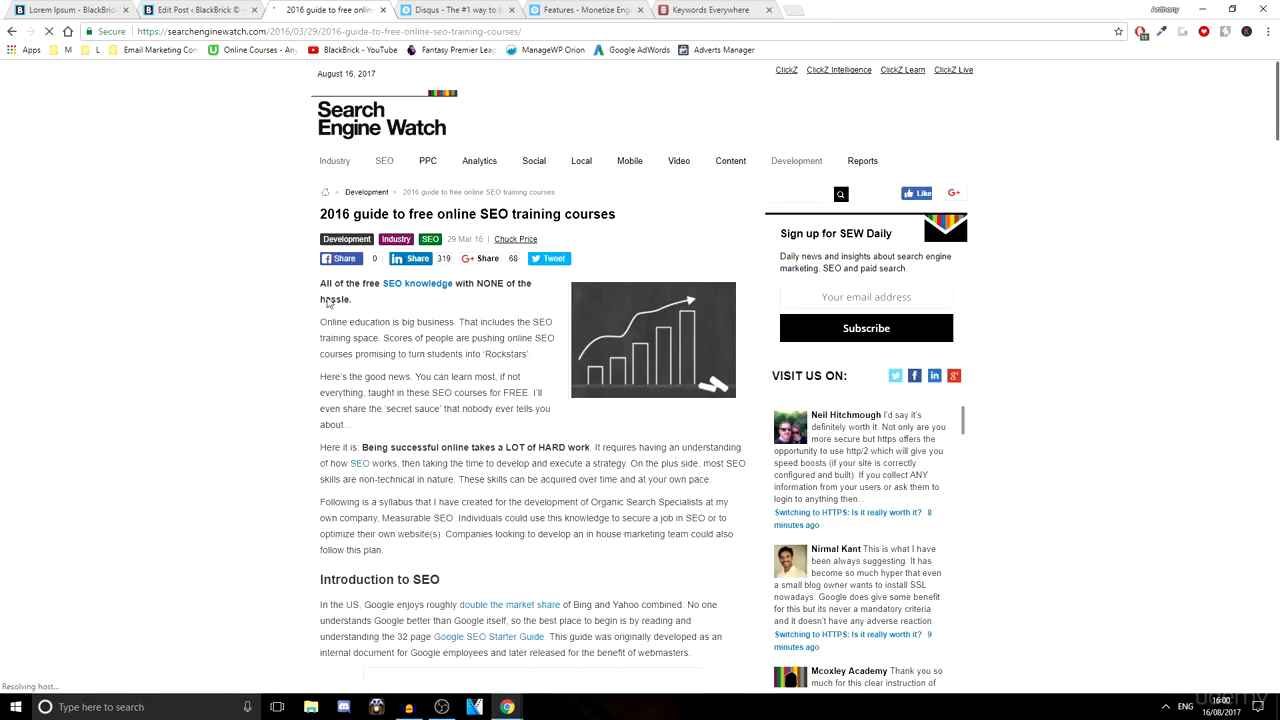
left_click_drag(350, 214, 541, 214)
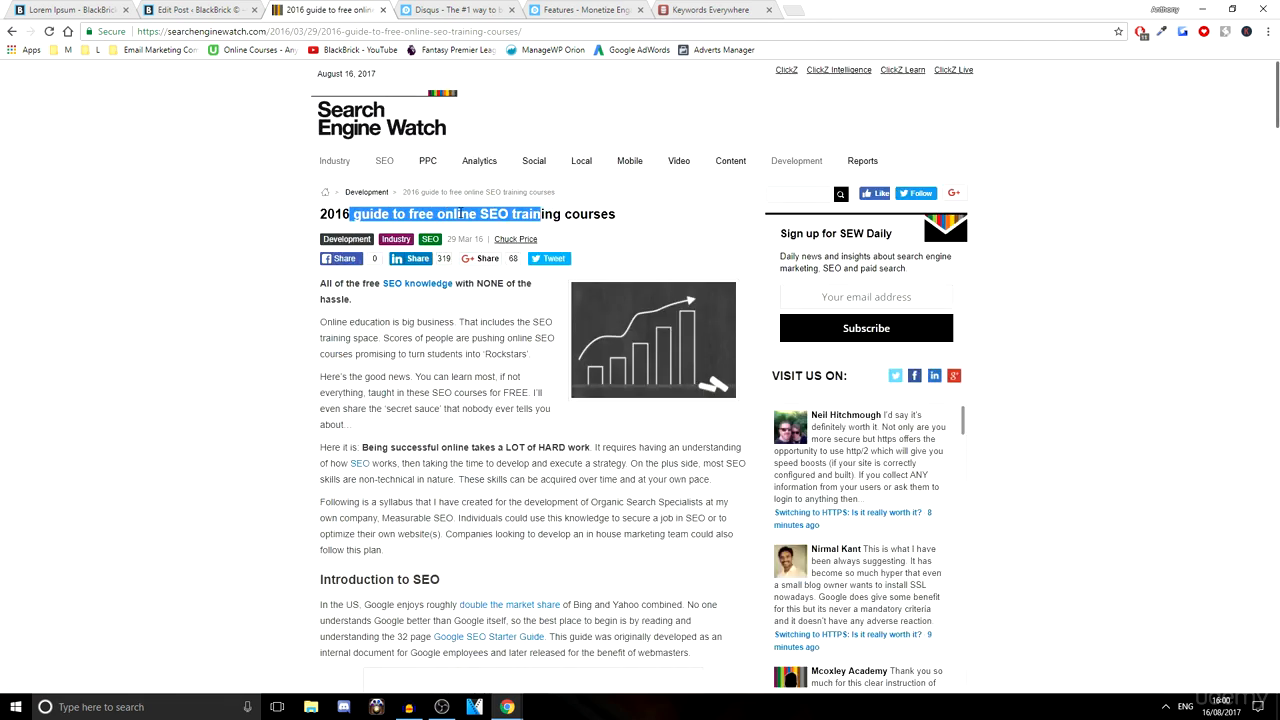
left_click_drag(345, 299, 311, 286)
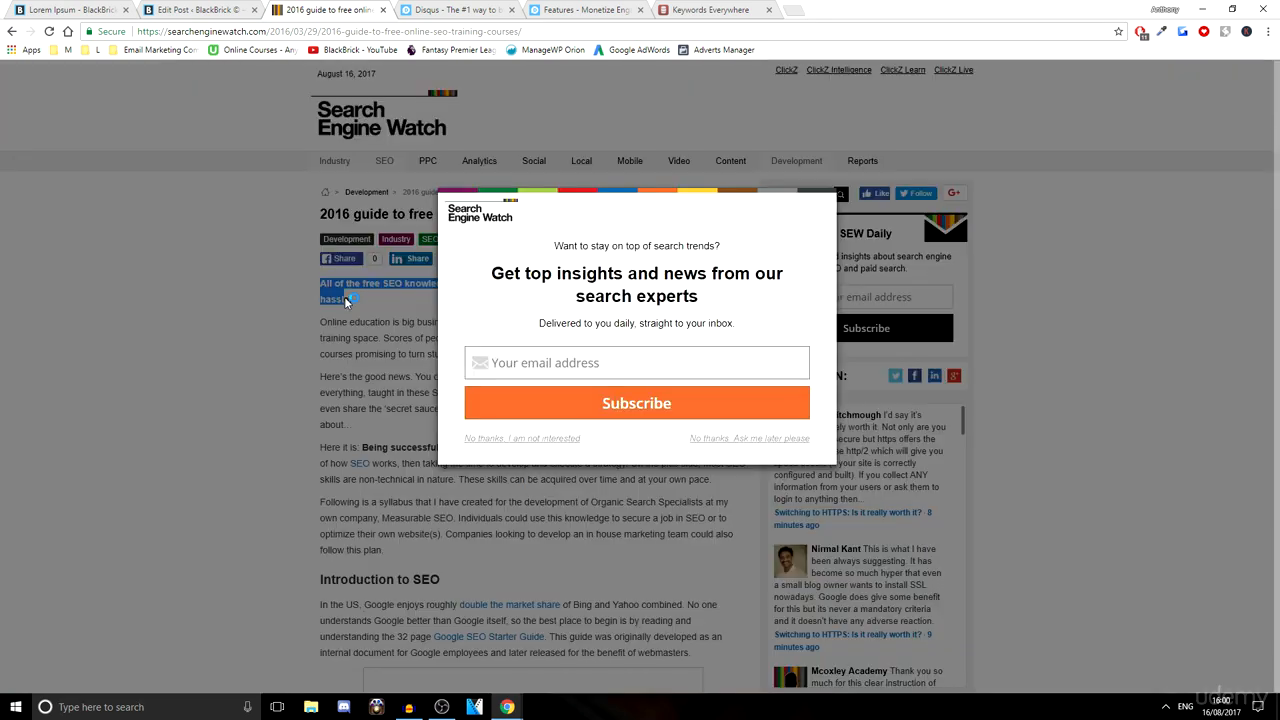
left_click(238, 332)
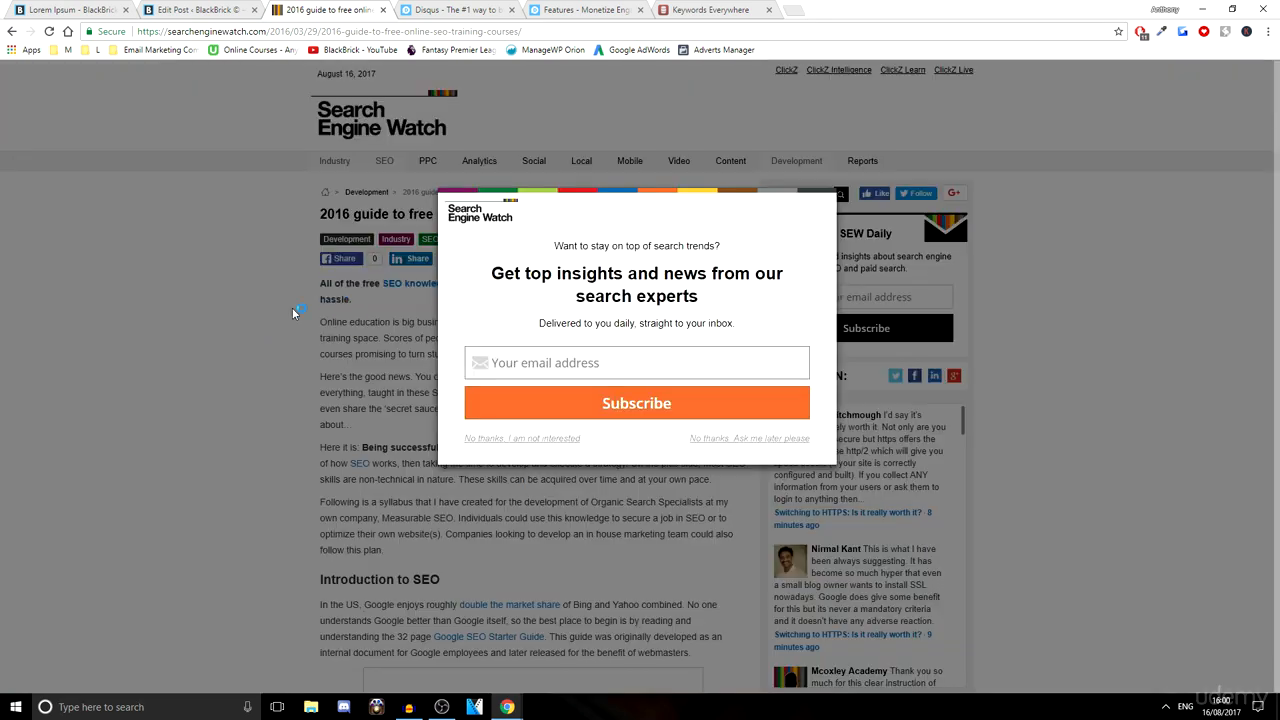
left_click(536, 440)
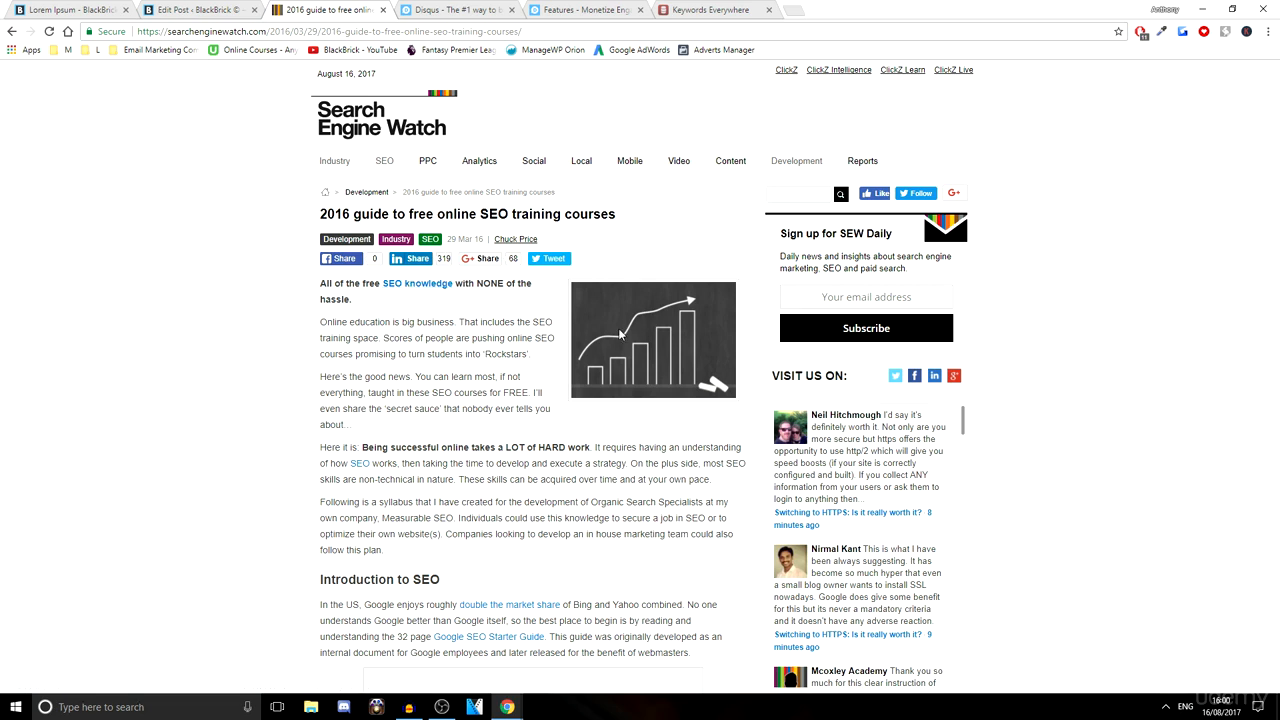
Read through the guide's sections down to the comments and back up to see how the article is structured
scroll(509, 465, "down", 2)
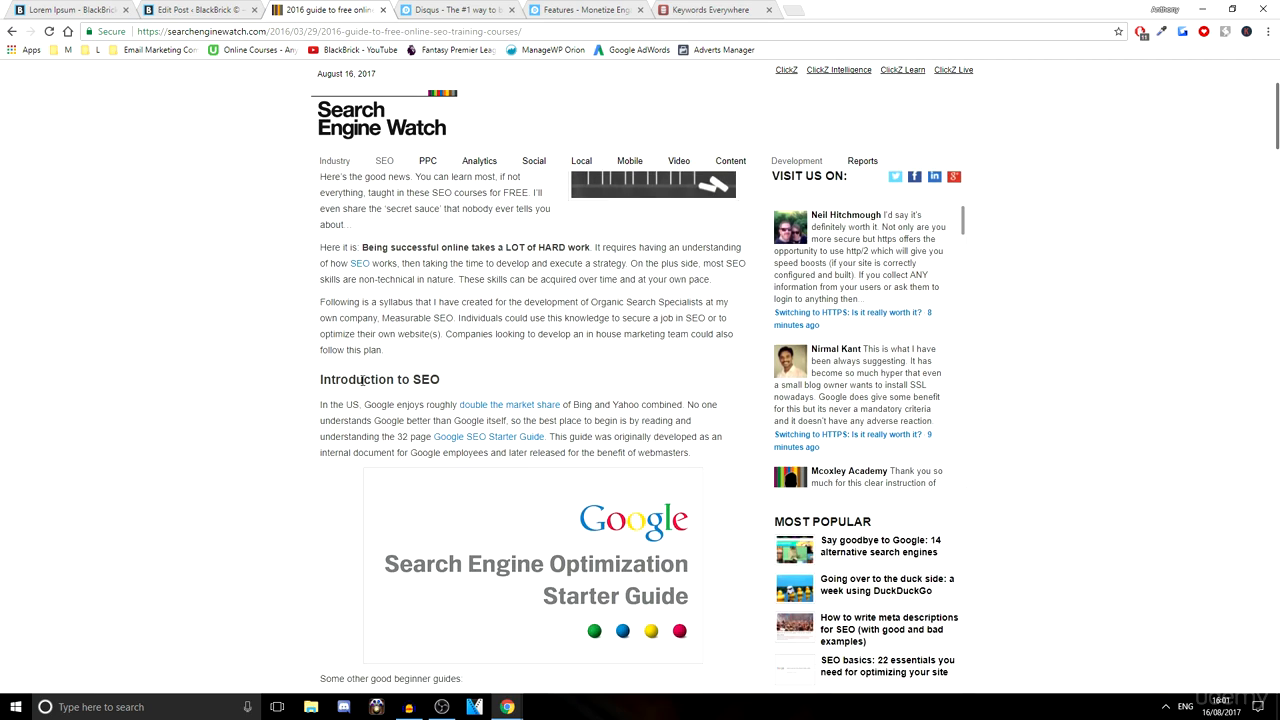
scroll(512, 350, "down", 3)
scroll(519, 347, "down", 4)
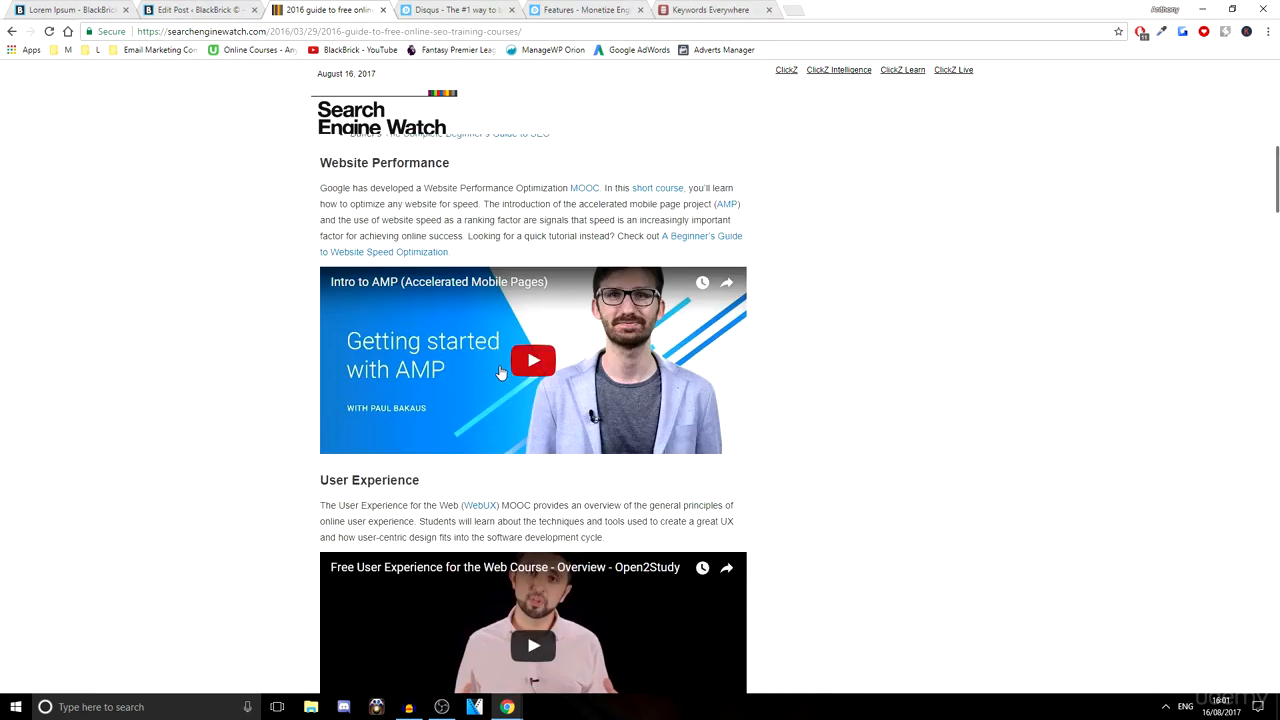
scroll(440, 418, "down", 3)
scroll(440, 418, "down", 10)
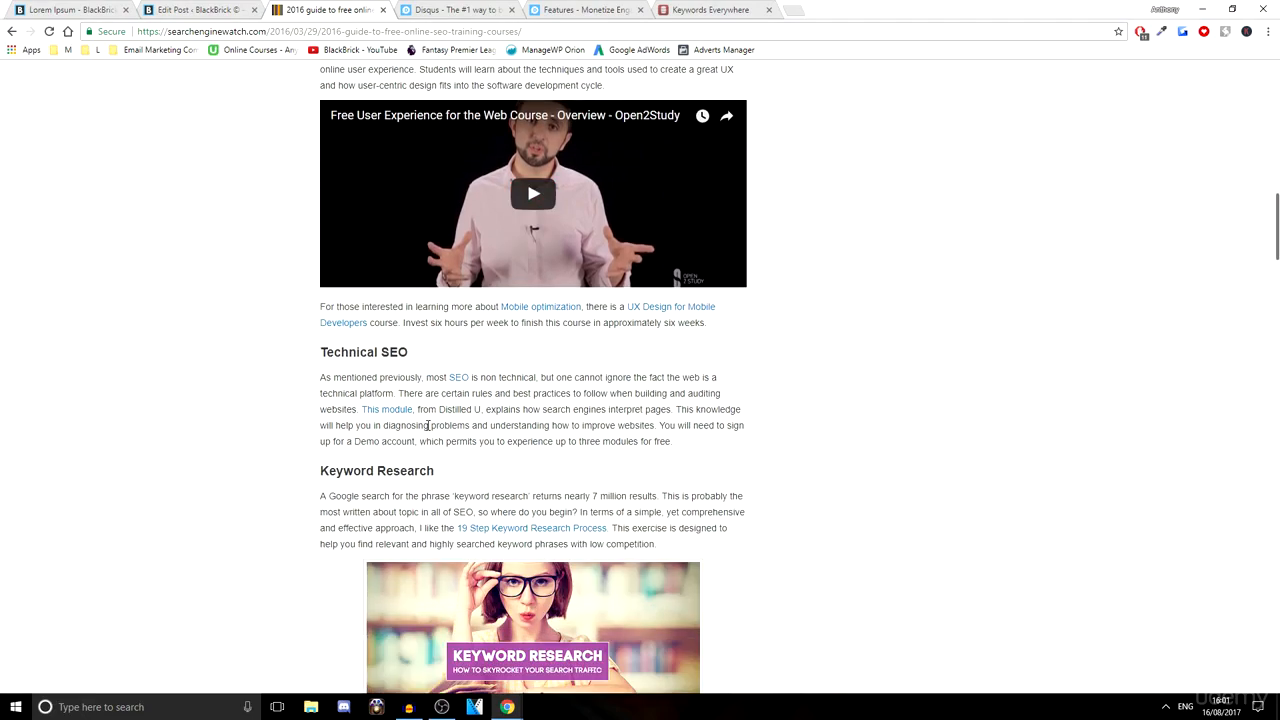
scroll(431, 429, "down", 20)
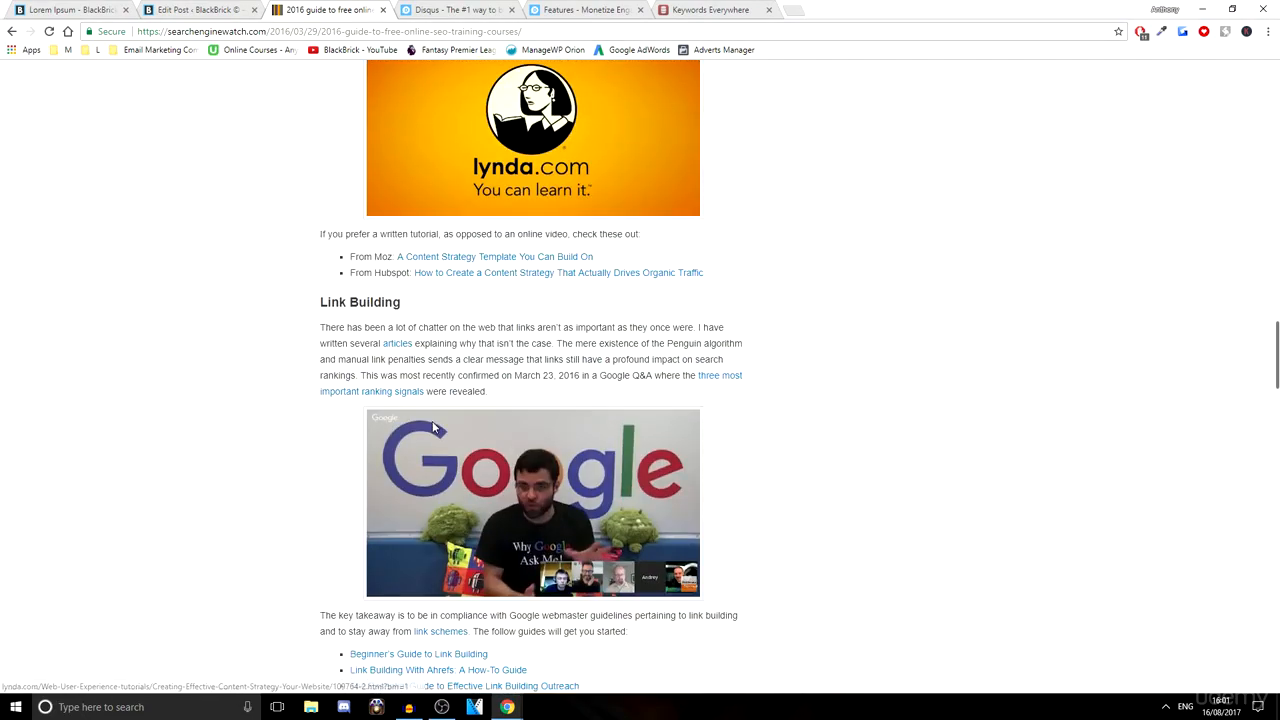
scroll(408, 492, "up", 7)
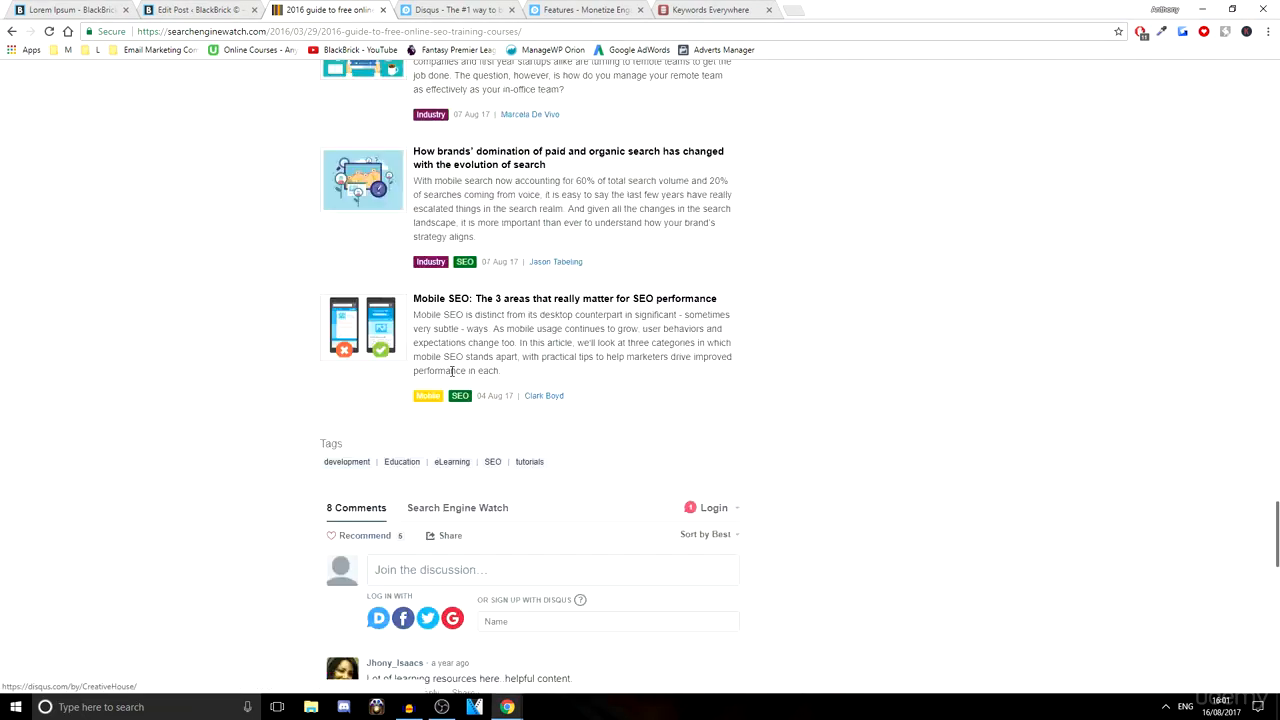
scroll(390, 322, "down", 8)
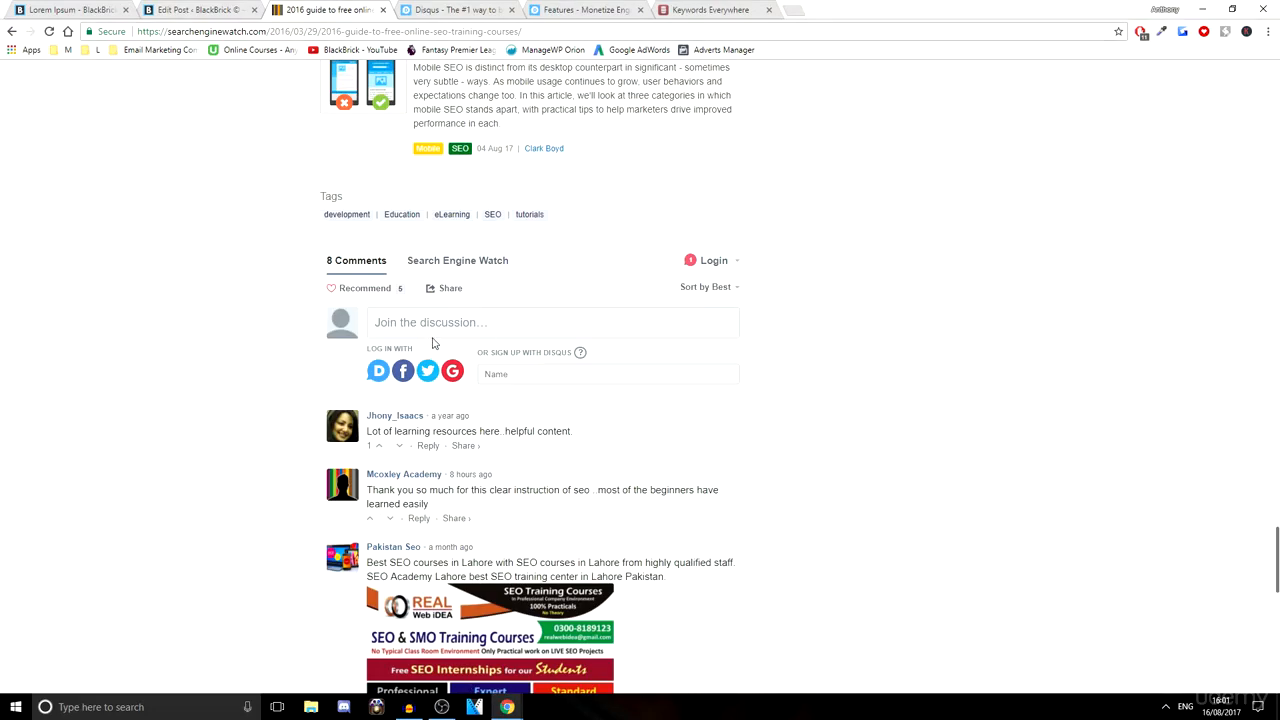
scroll(433, 344, "up", 20)
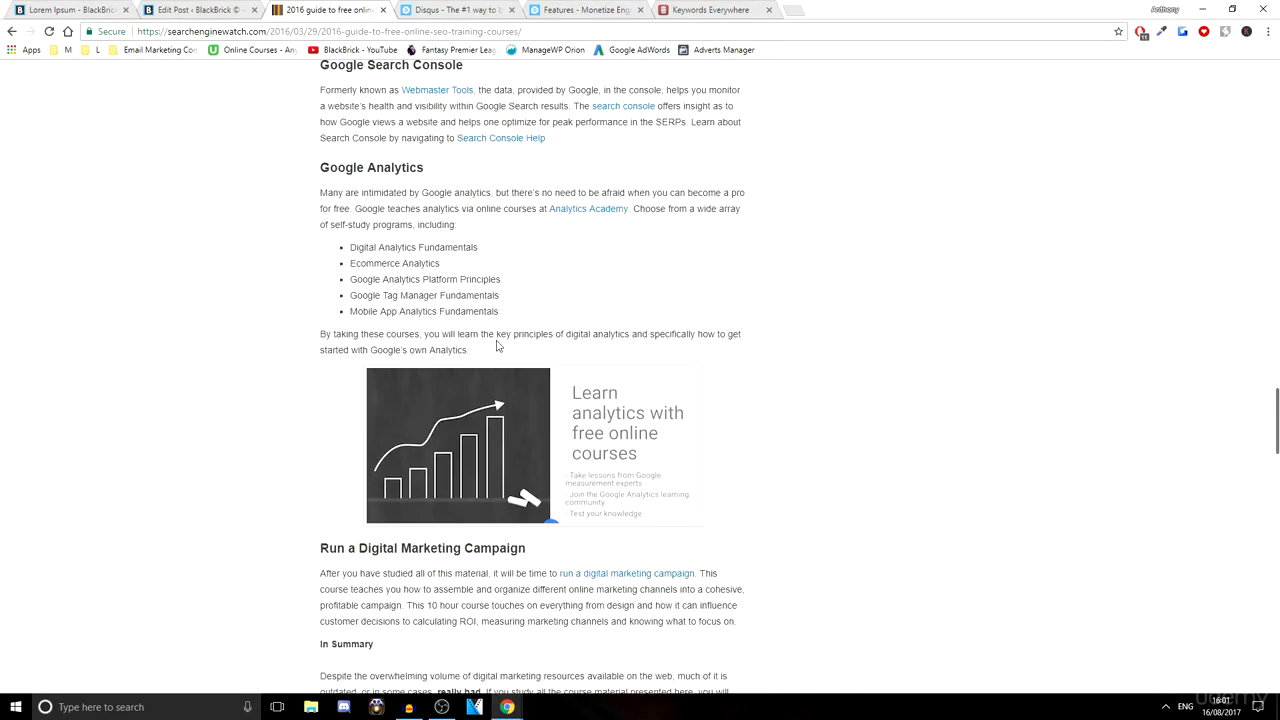
scroll(478, 328, "up", 20)
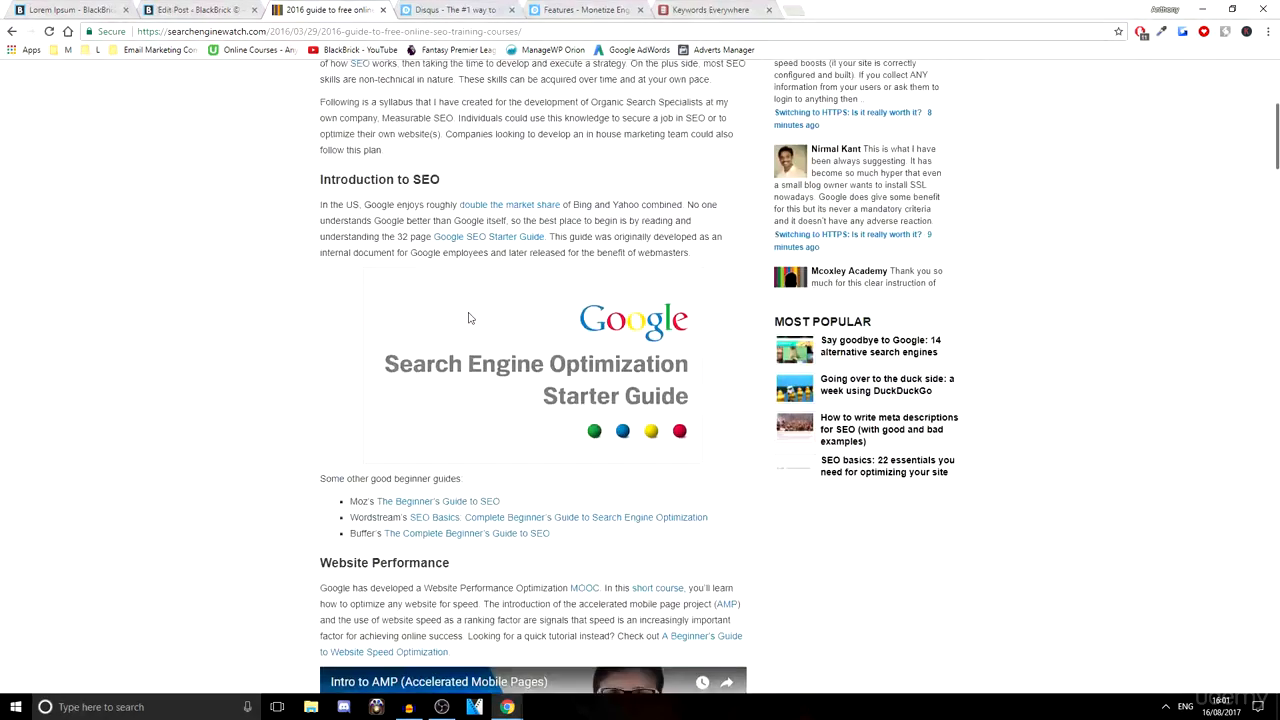
Review the published Lorem Ipsum post on the BlackBrick site from its title to the footer and back
left_click(69, 10)
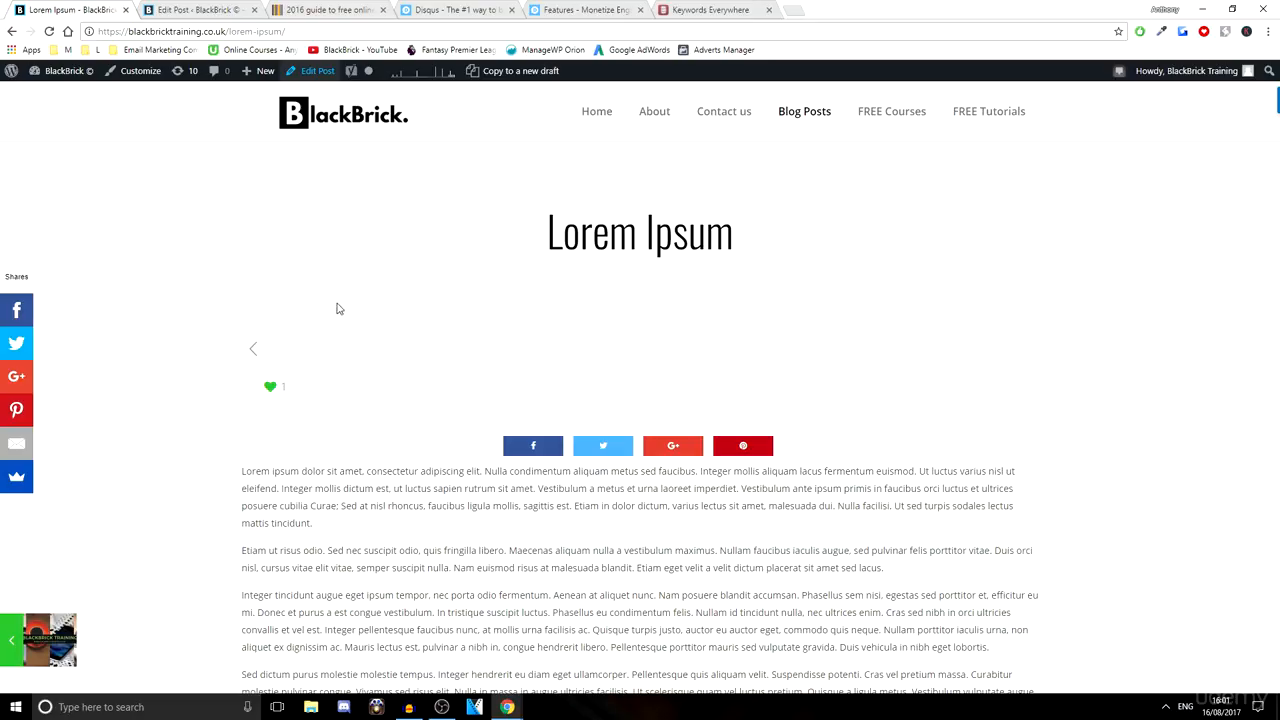
scroll(337, 306, "down", 5)
scroll(447, 176, "down", 10)
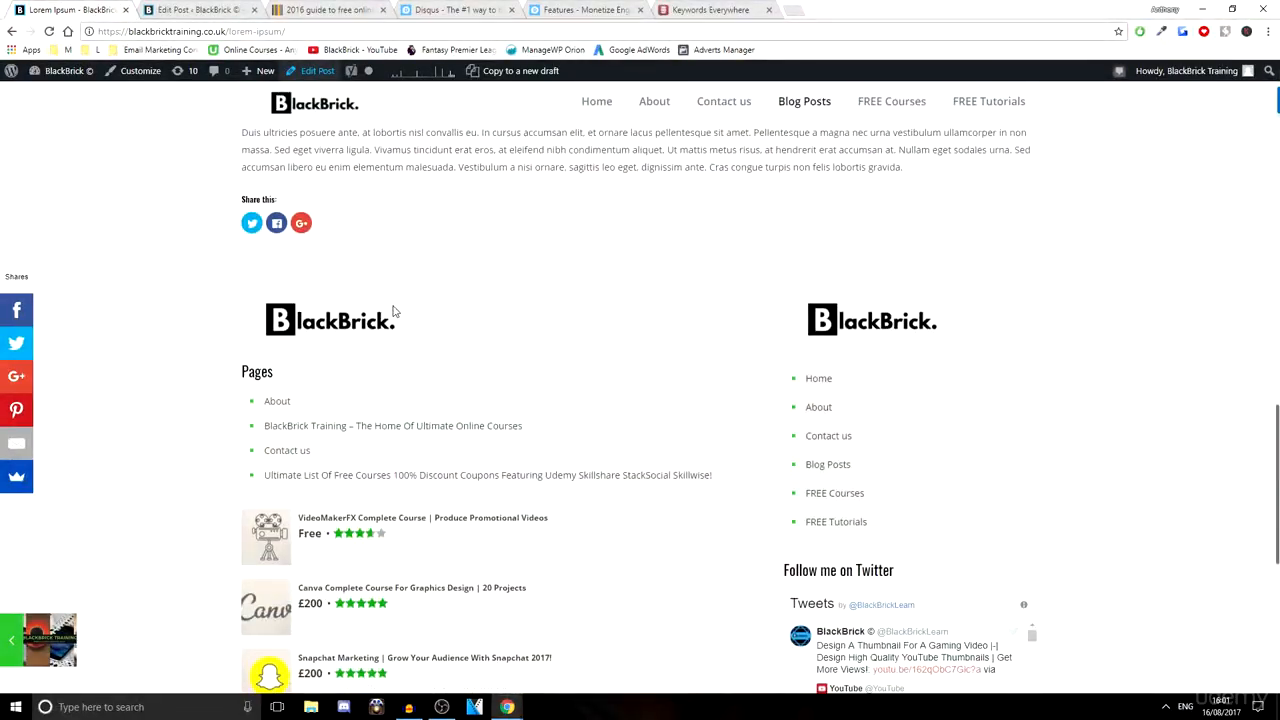
scroll(390, 376, "up", 10)
scroll(390, 376, "up", 4)
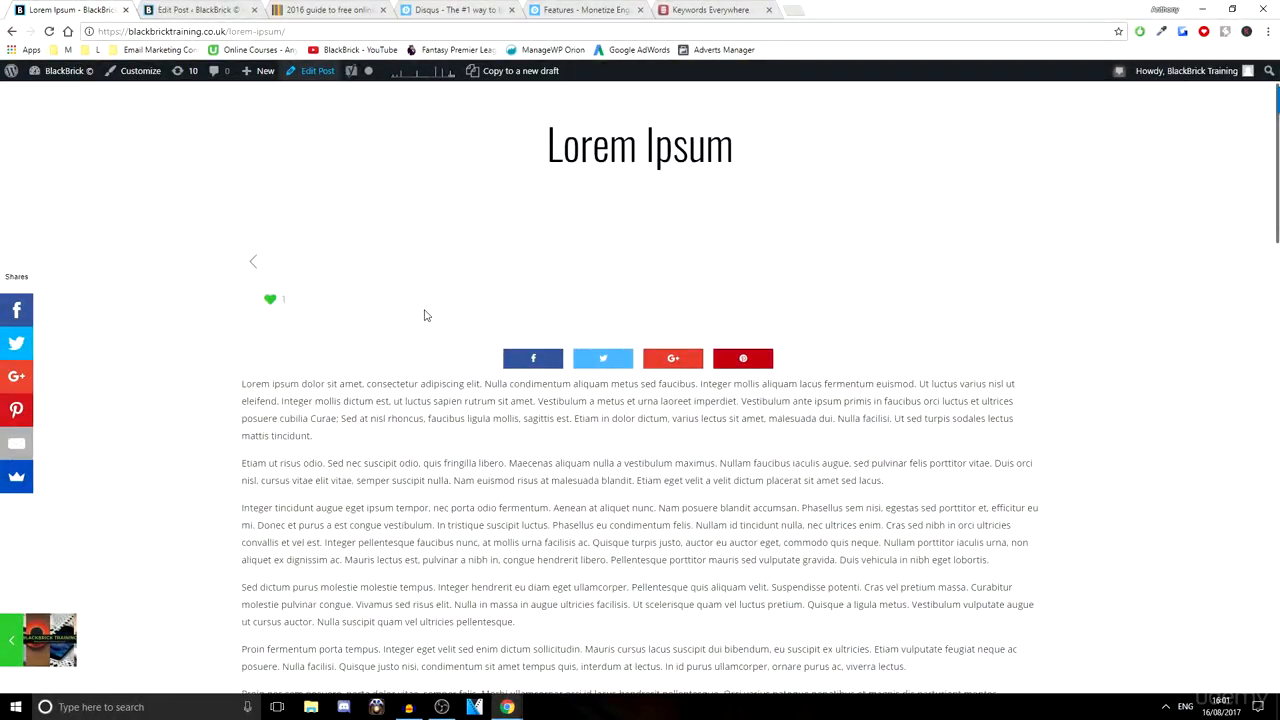
Copy the keyword "best seo courses" from the Keywords Everywhere list and replace the Lorem Ipsum post's title with it
left_click(690, 8)
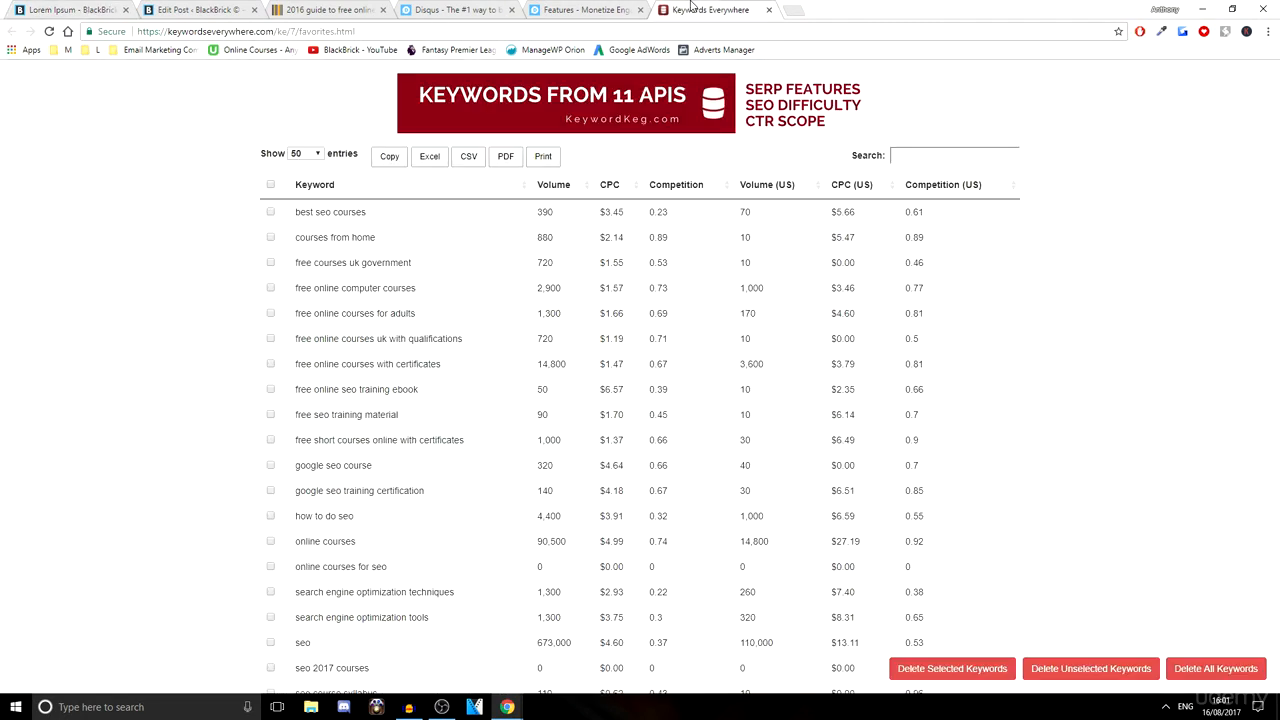
mouse_move(298, 212)
left_mouse_down()
mouse_move(373, 215)
mouse_move(289, 218)
left_mouse_up()
key("ctrl+c")
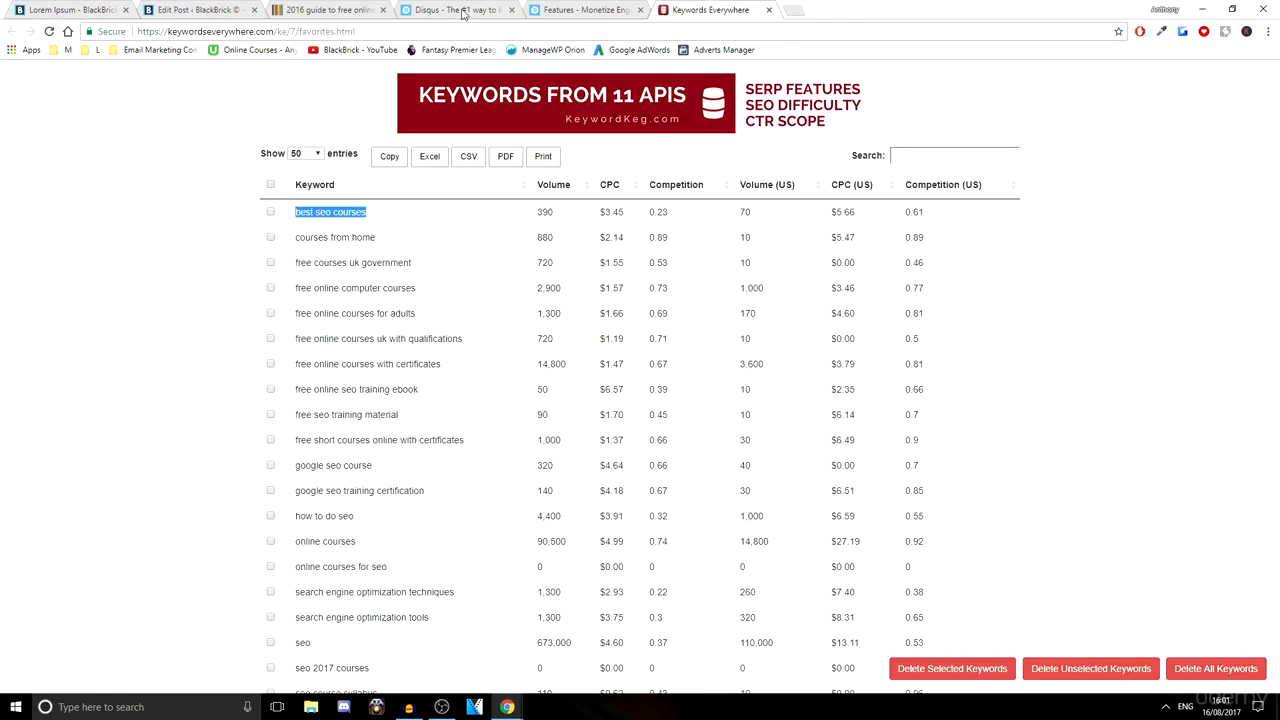
left_click(78, 10)
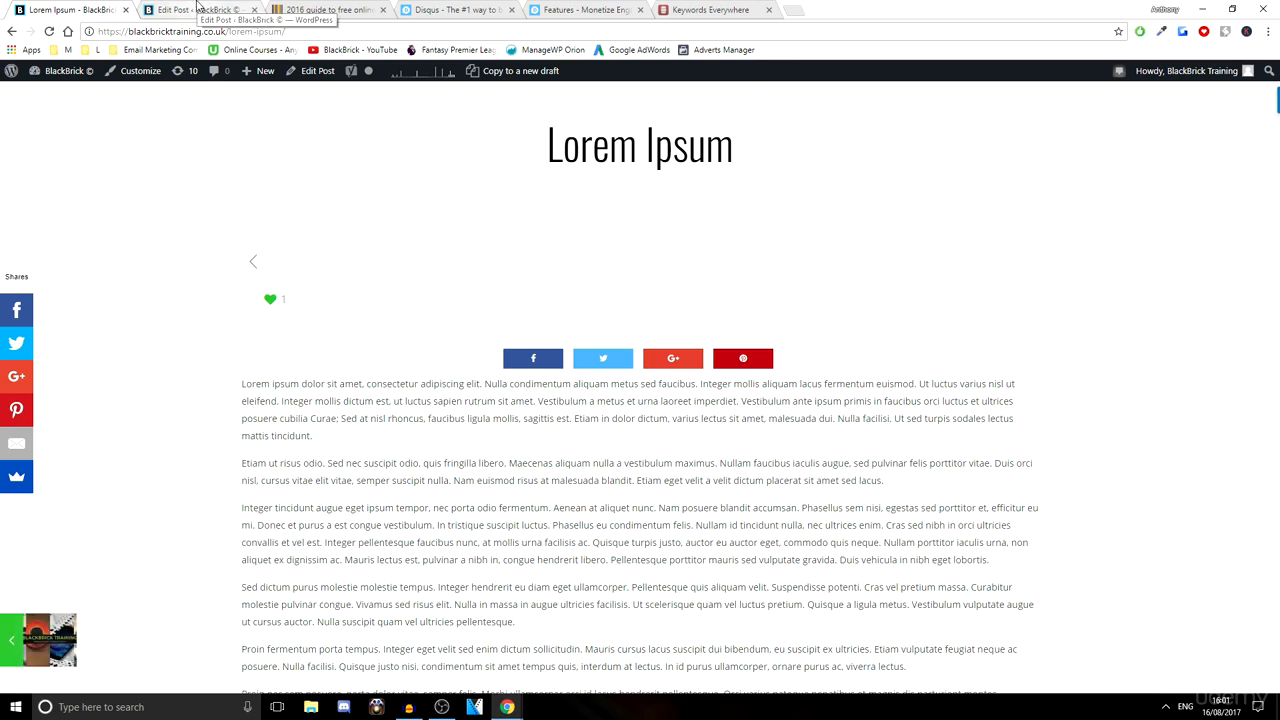
left_click(199, 12)
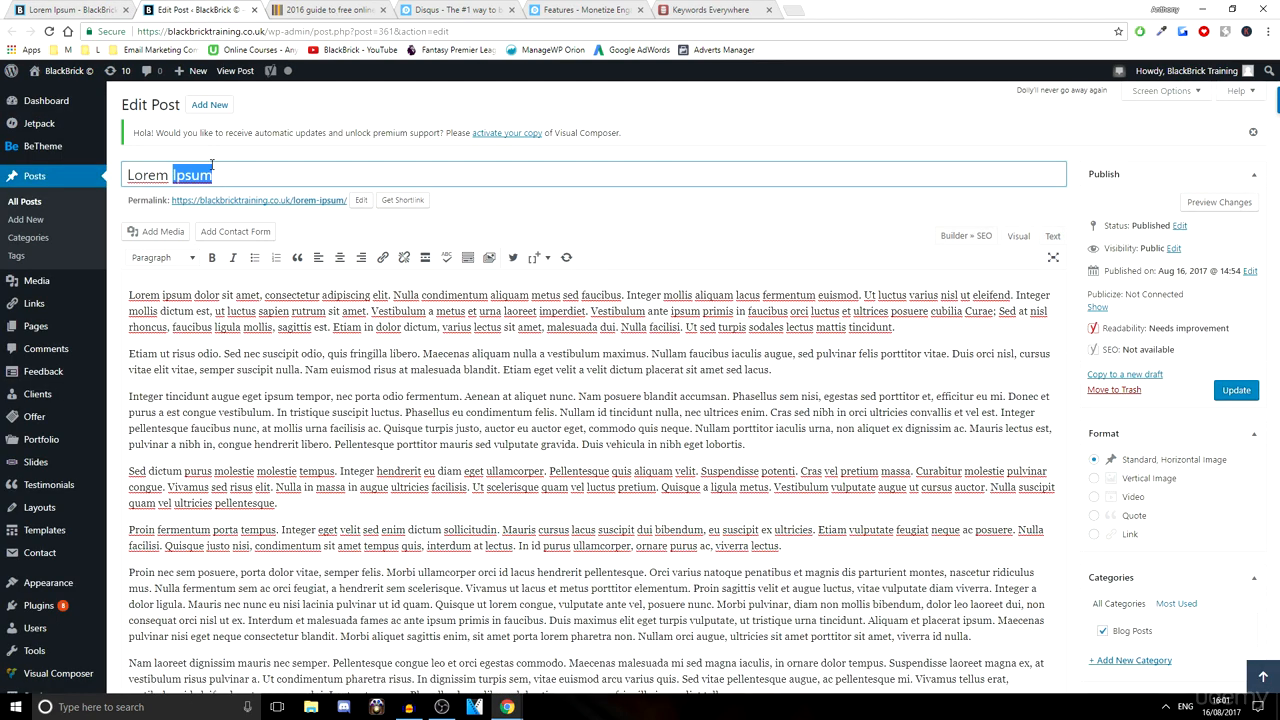
triple_click(211, 165)
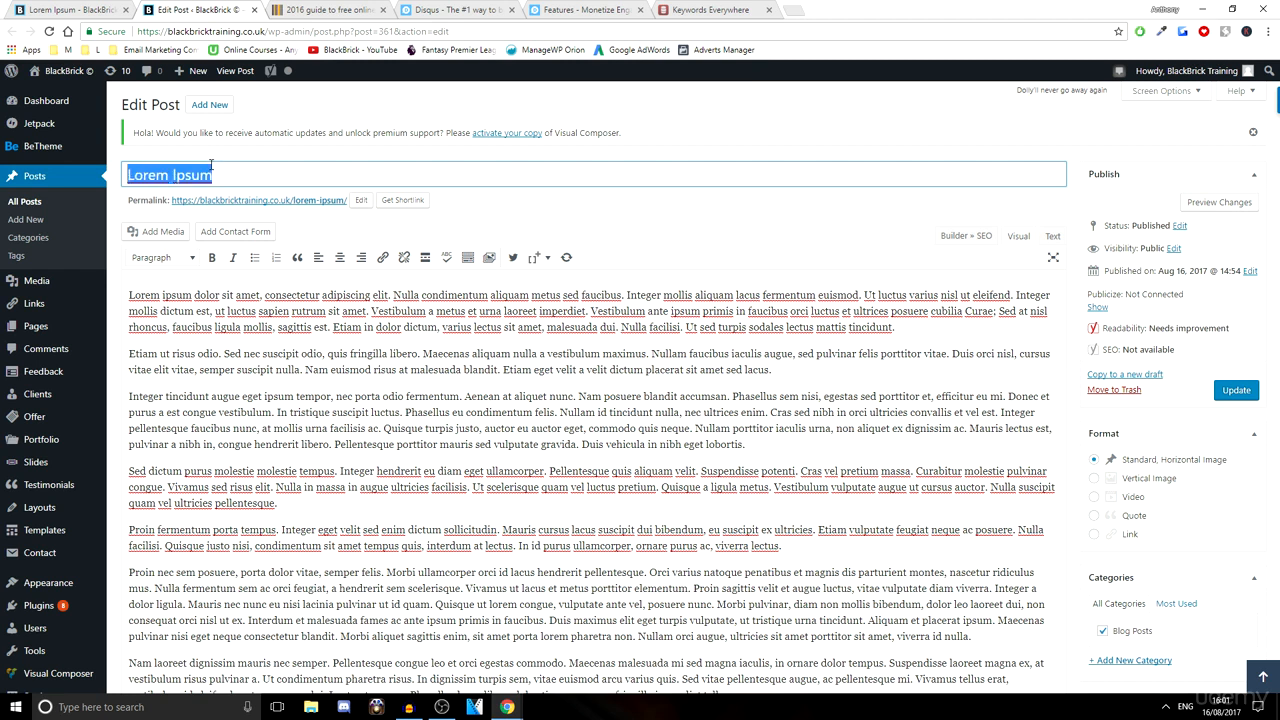
key("ctrl+v")
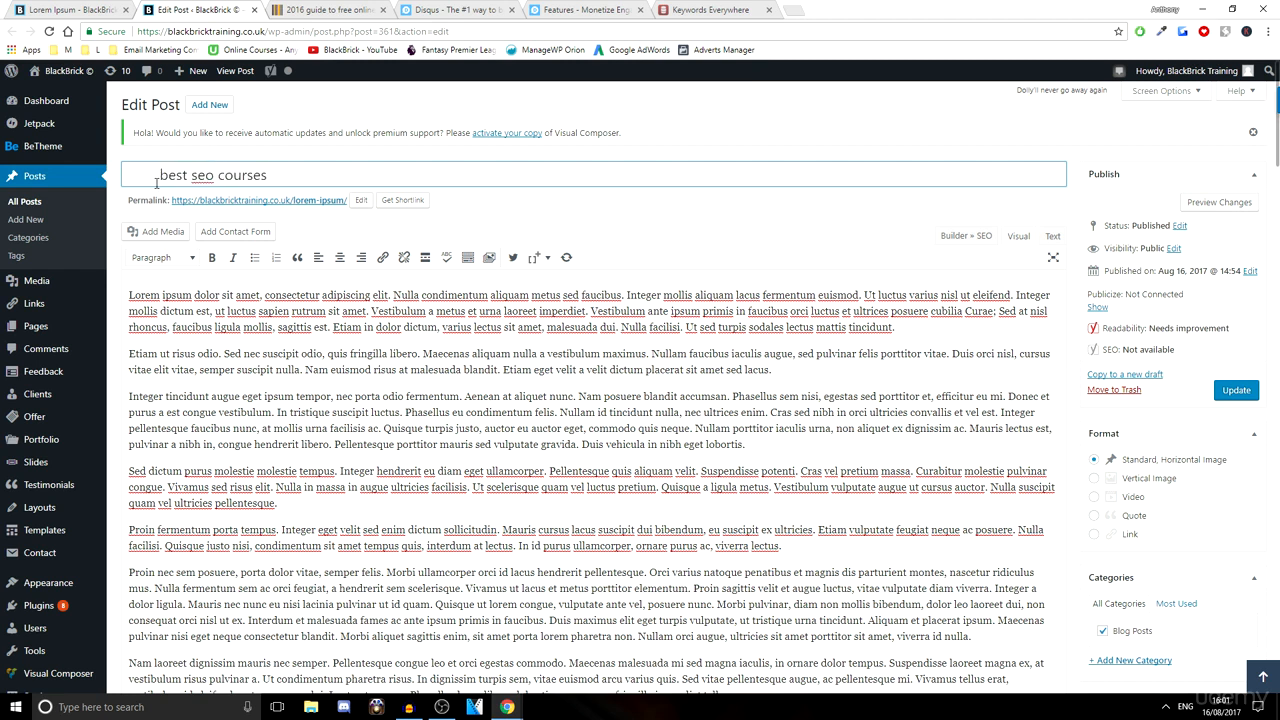
Remove the blank space before the post title and extend it to read "The best seo courses Of 2017"
left_click_drag(160, 175, 121, 183)
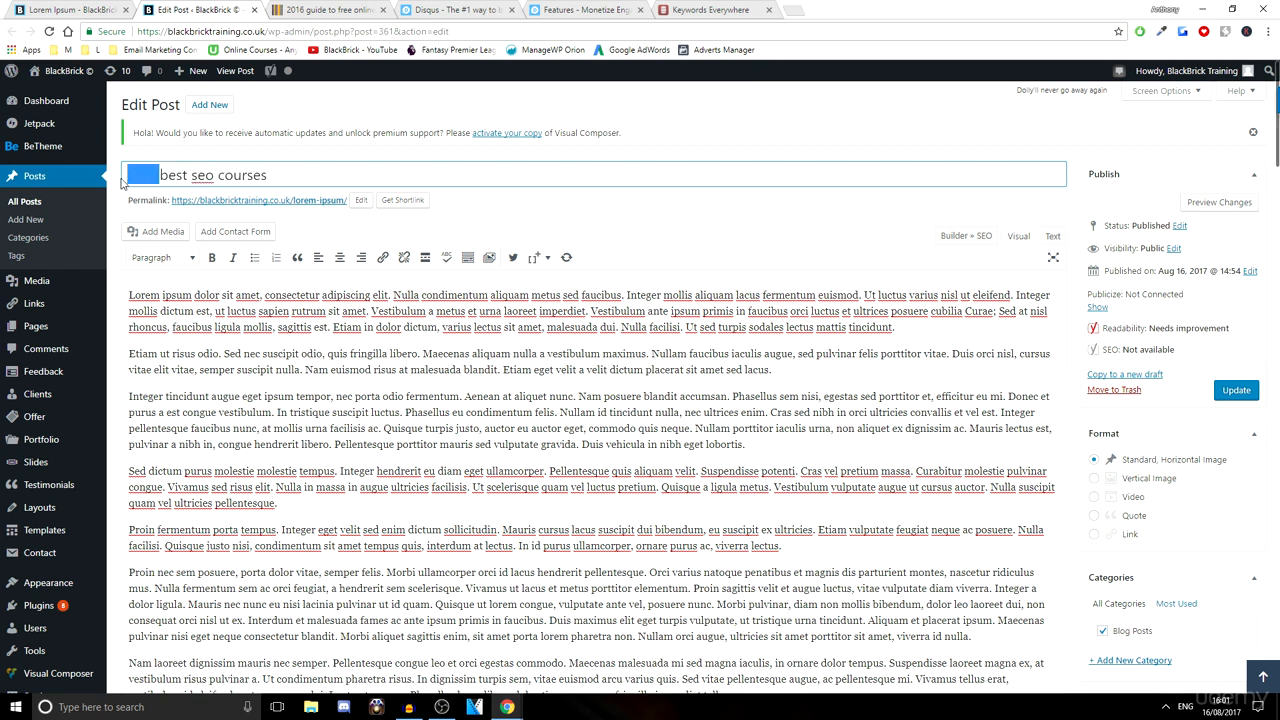
type("The")
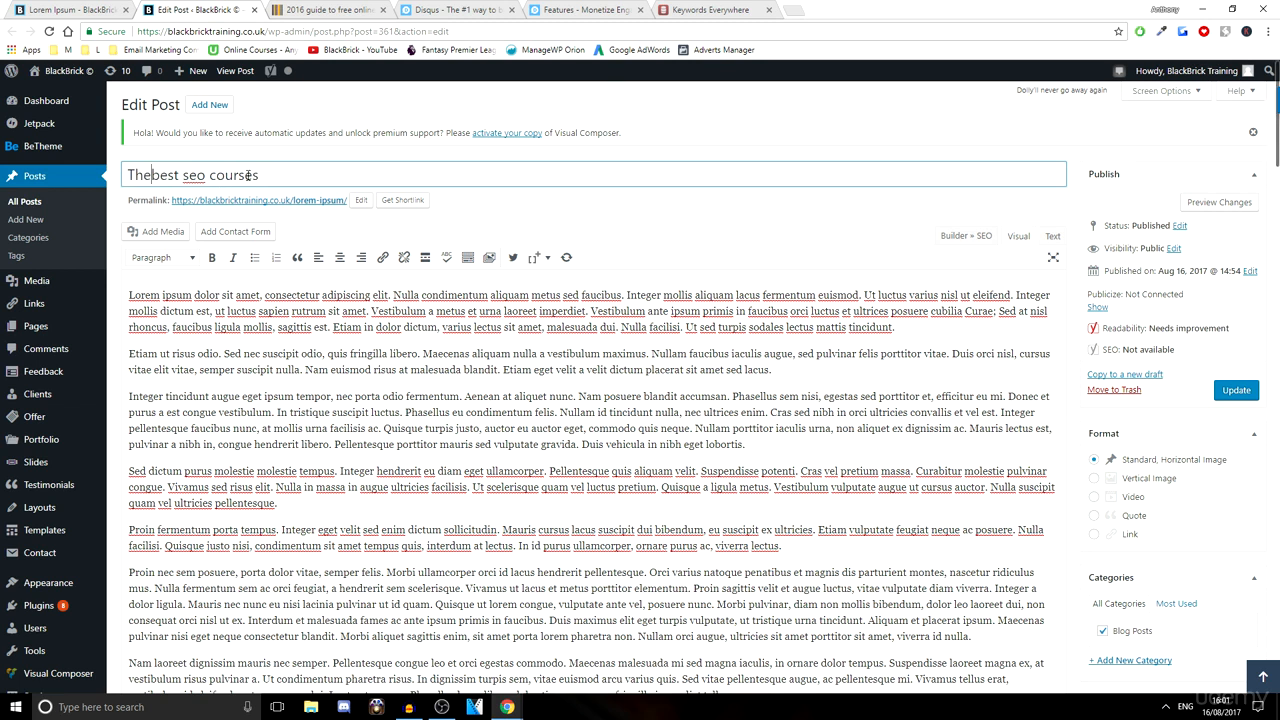
left_click(307, 179)
type("Of 2017")
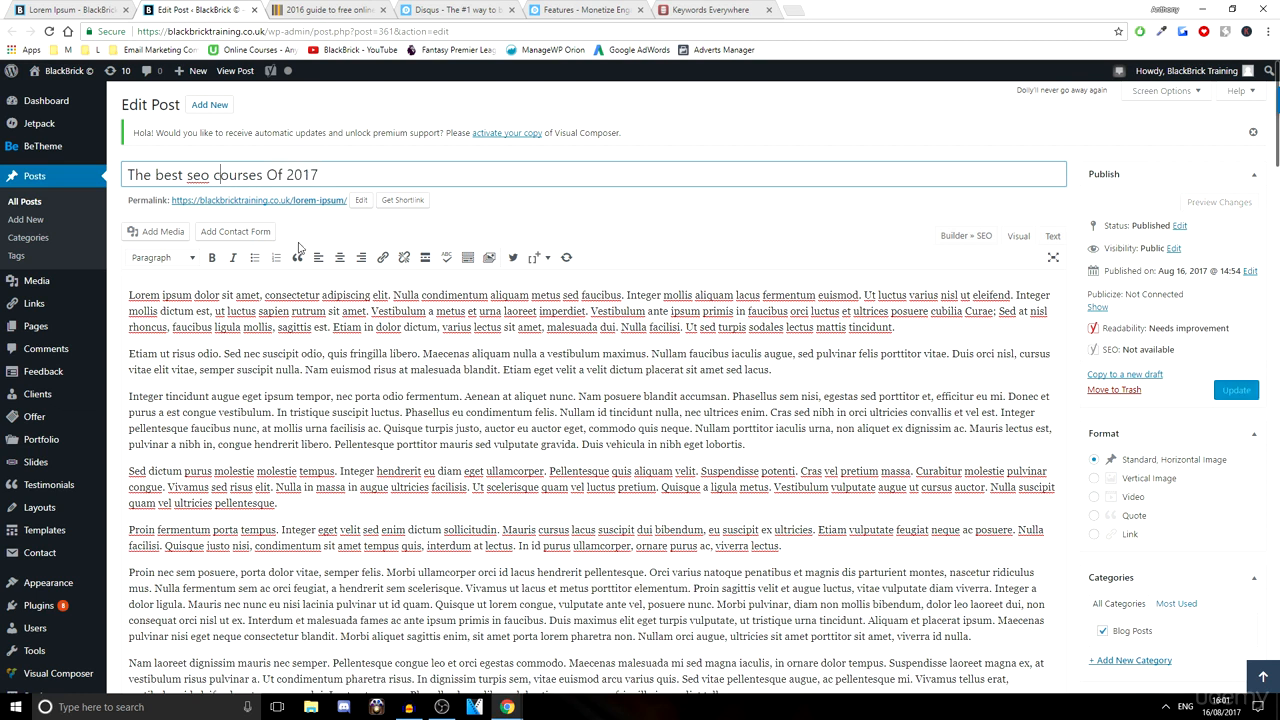
Correct the post title's capitalization so it reads "The Best SEO Courses Of 2017"
key("BackSpace")
type("C")
double_click(196, 175)
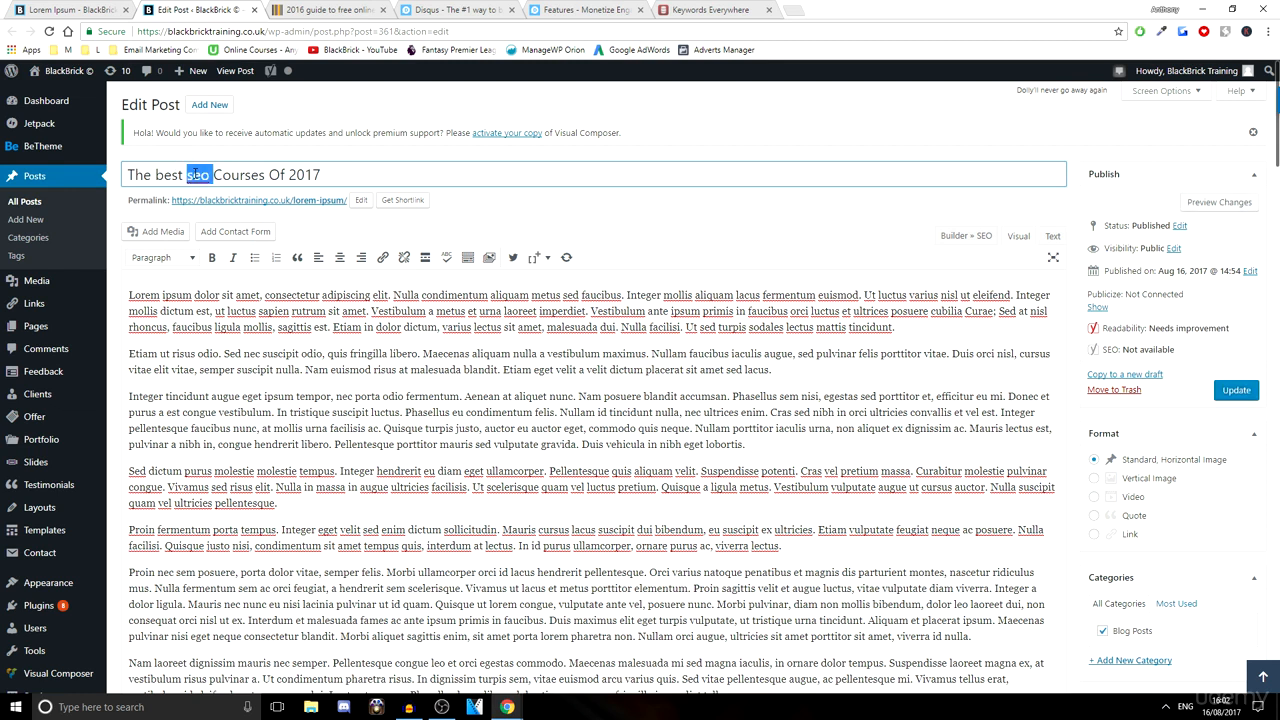
key("BackSpace")
type("SEO")
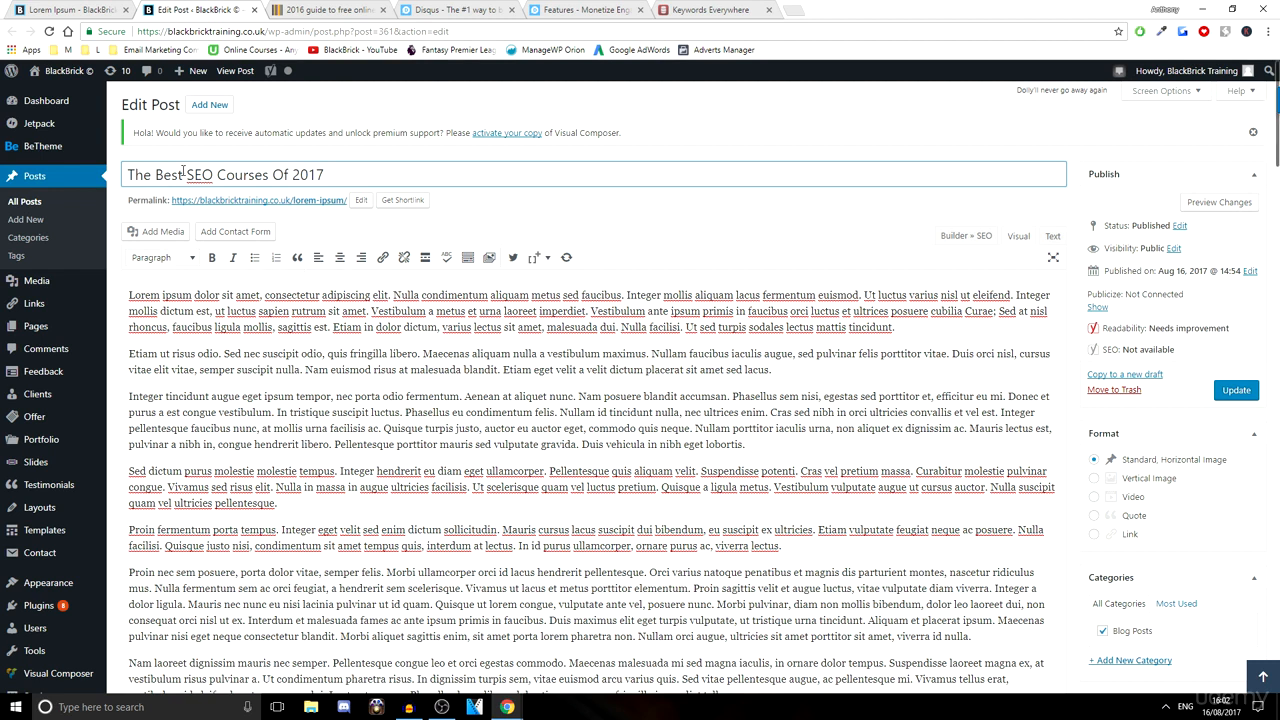
Copy the full post title and replace the Yoast SEO slug with it, "The Best SEO Courses Of 2017"
triple_click(183, 172)
key("ctrl+c")
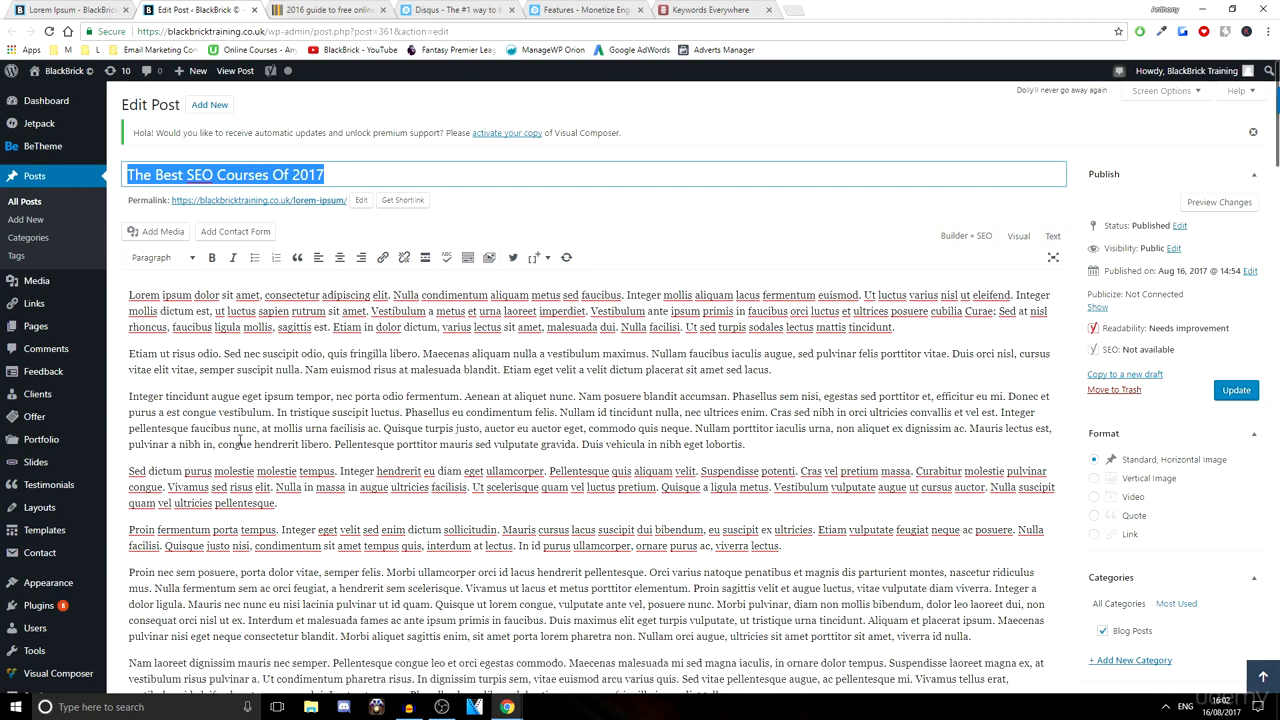
scroll(239, 441, "down", 15)
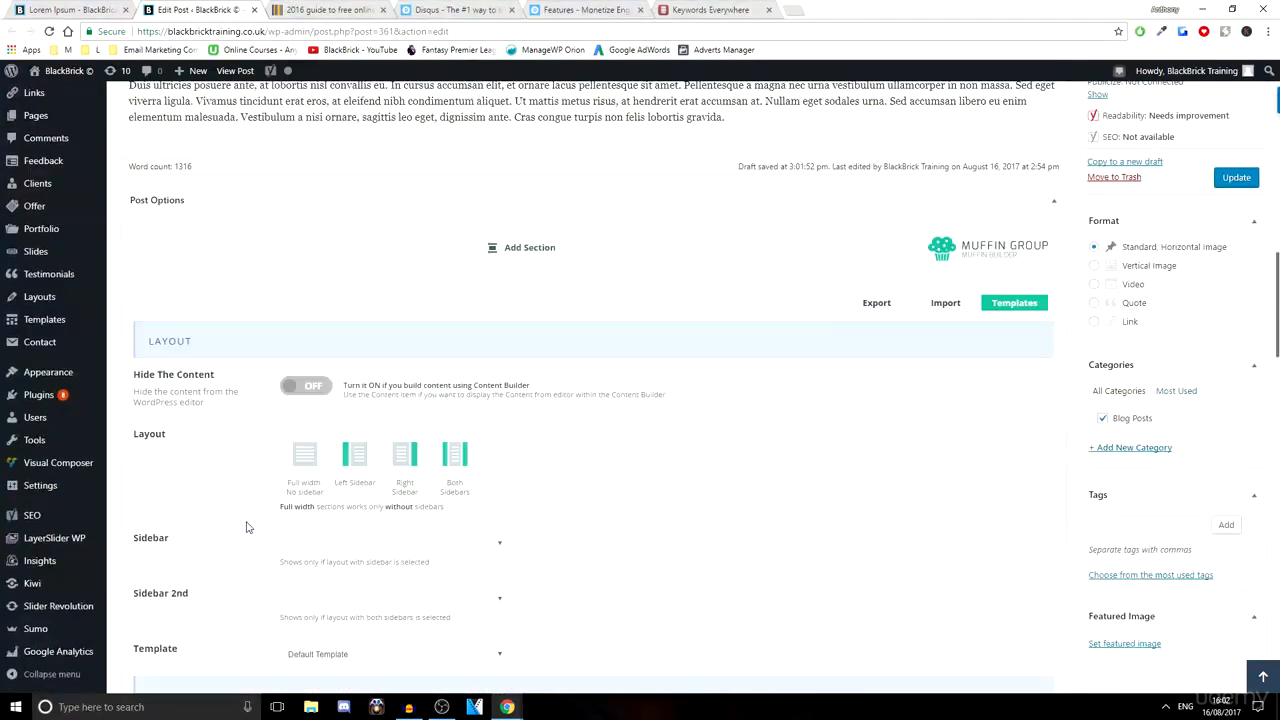
scroll(230, 515, "down", 12)
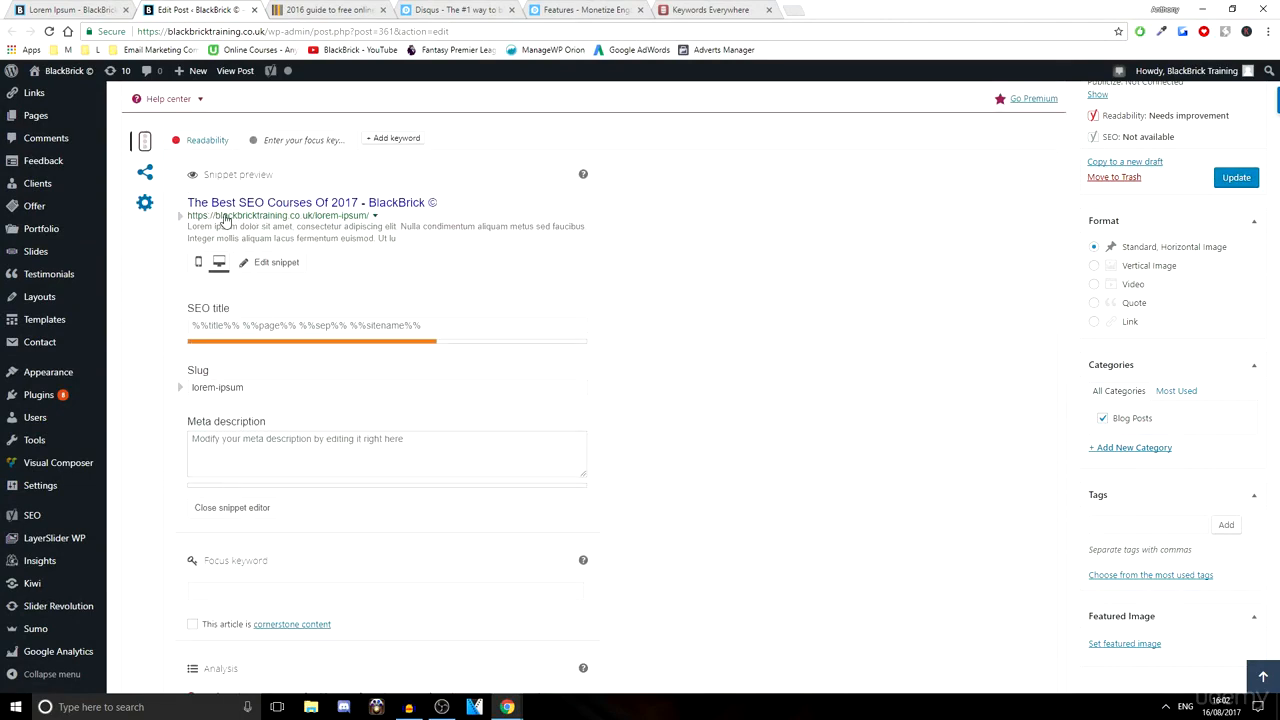
left_click(242, 389)
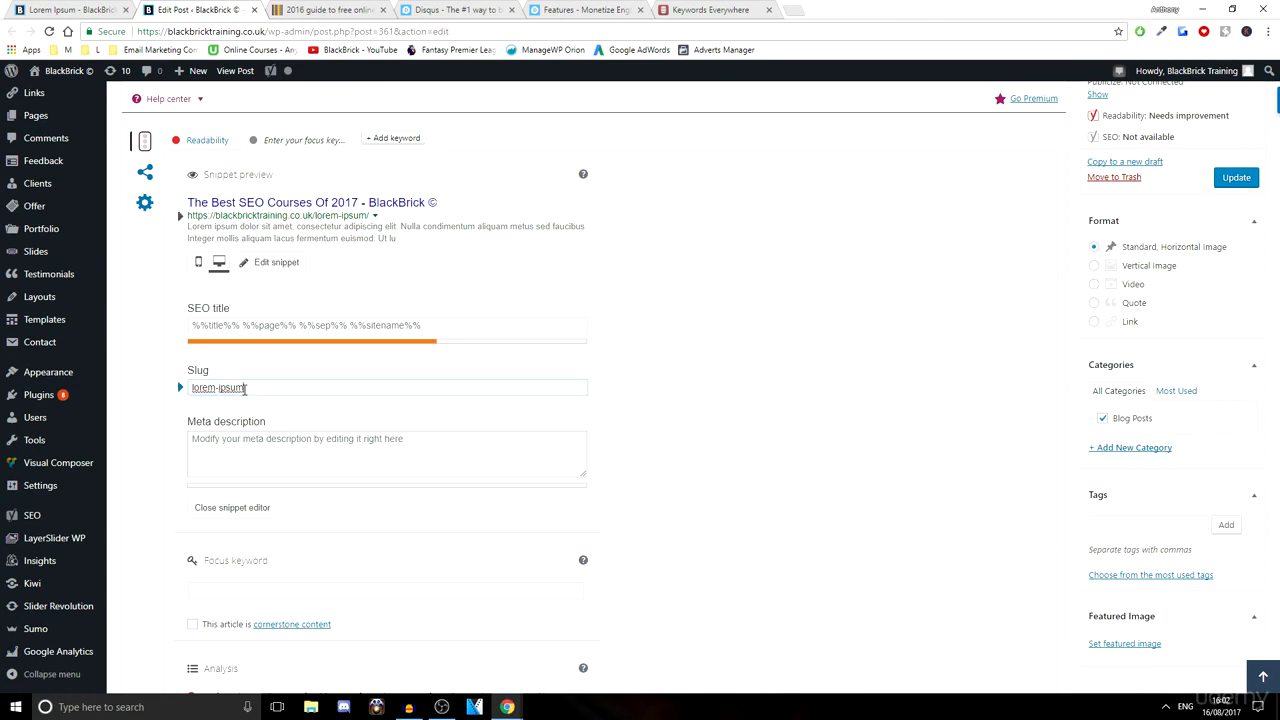
triple_click(244, 389)
key("ctrl+v")
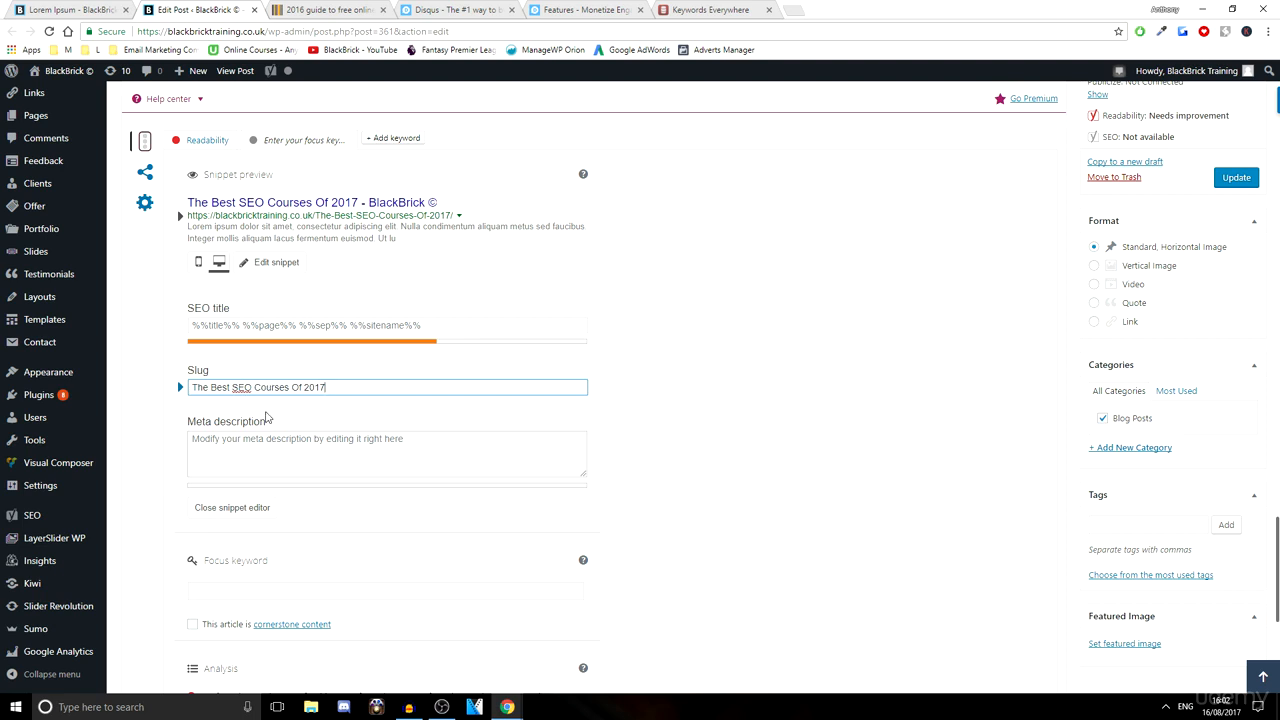
Try the guide's opening sentences about online education as the meta description, and undo the insertion
left_click(230, 454)
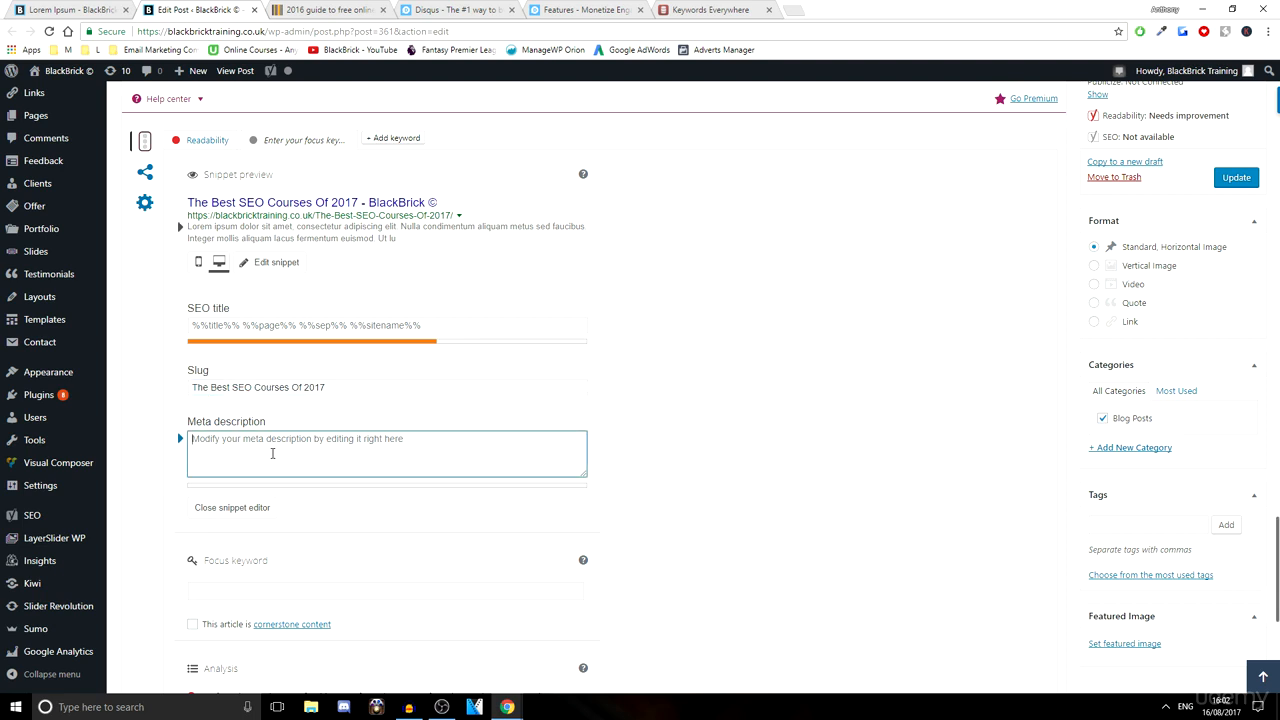
key("ctrl+v")
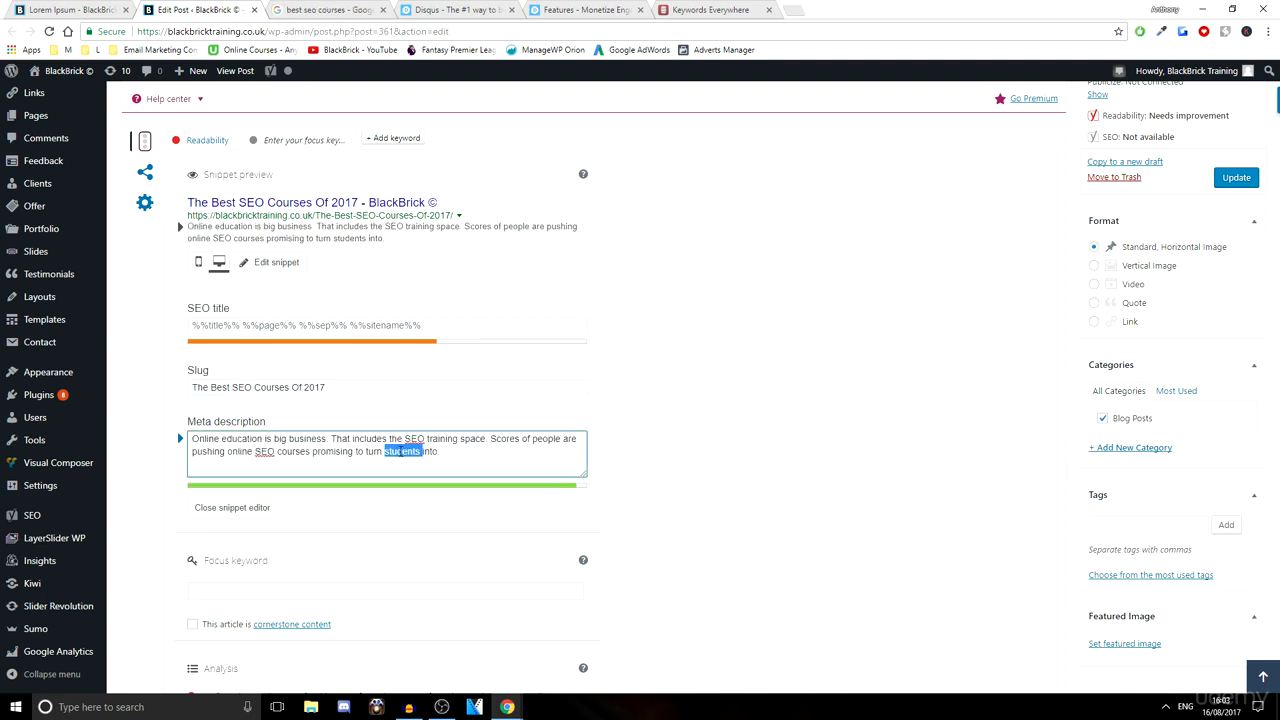
key("ctrl+z")
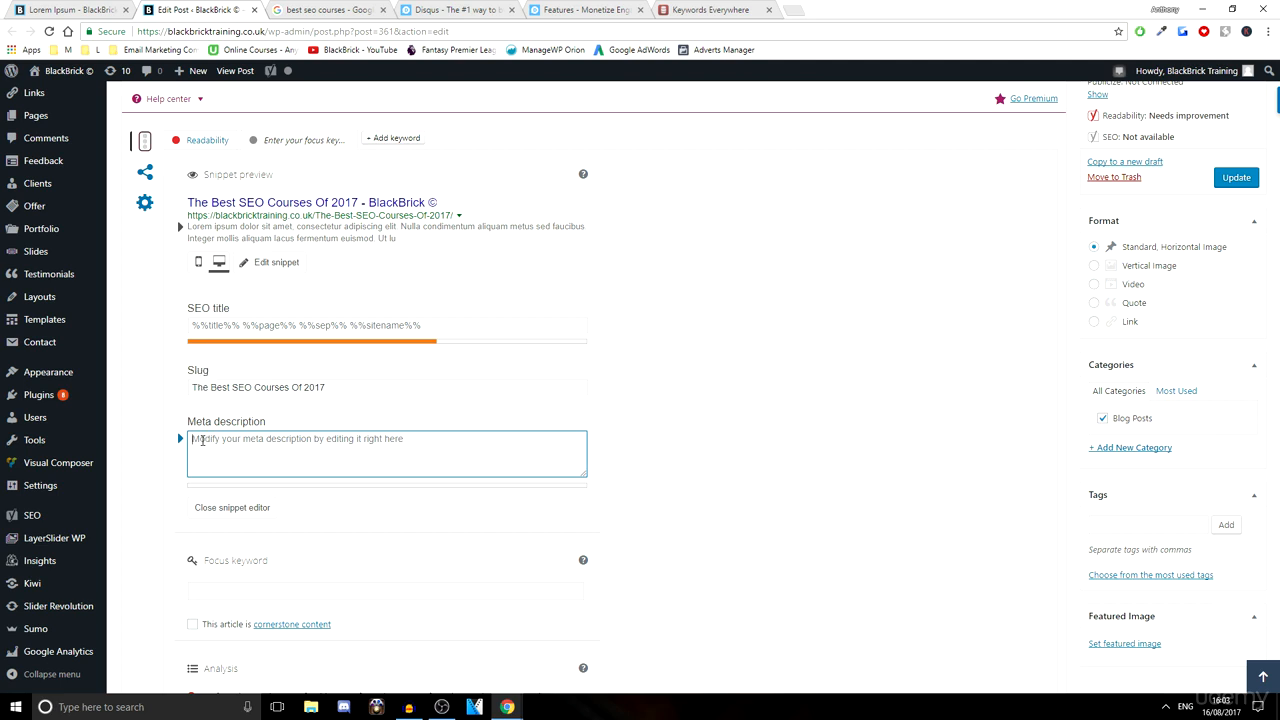
Review the slug and meta description fields and compare the slug with the post title and permalink
triple_click(221, 388)
left_click(245, 445)
left_click(253, 390)
scroll(400, 440, "up", 20)
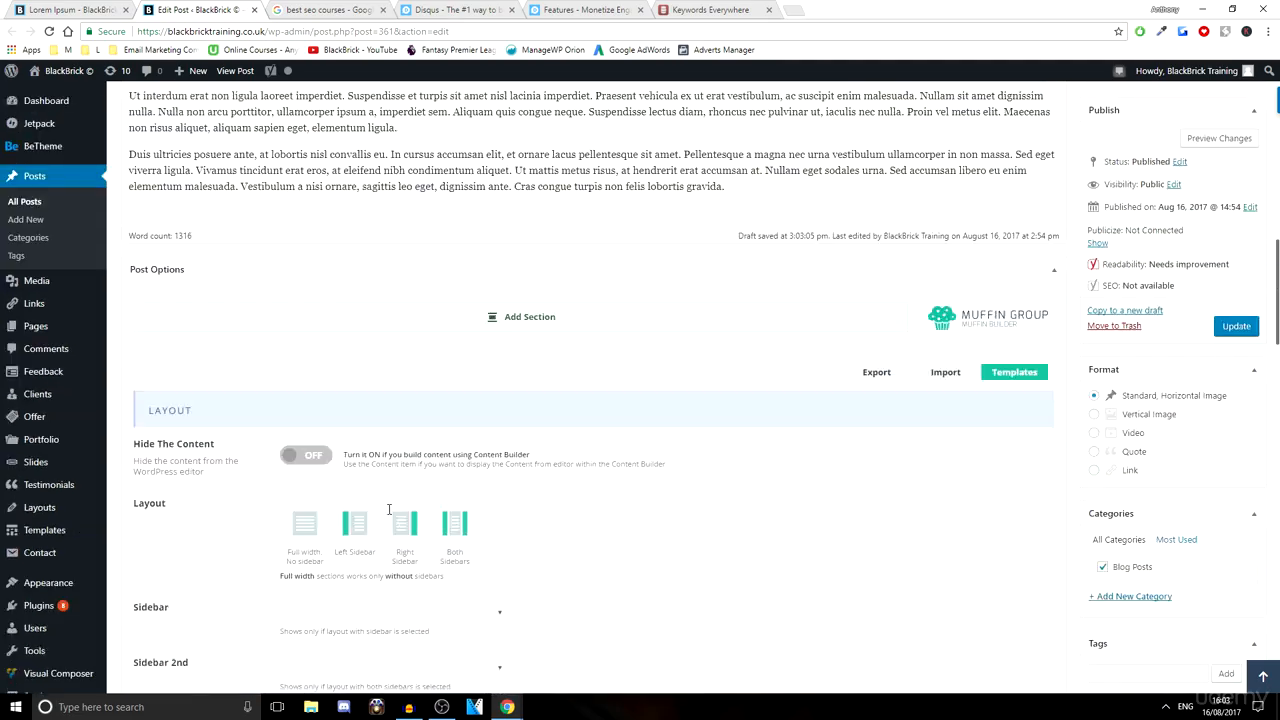
scroll(300, 420, "up", 10)
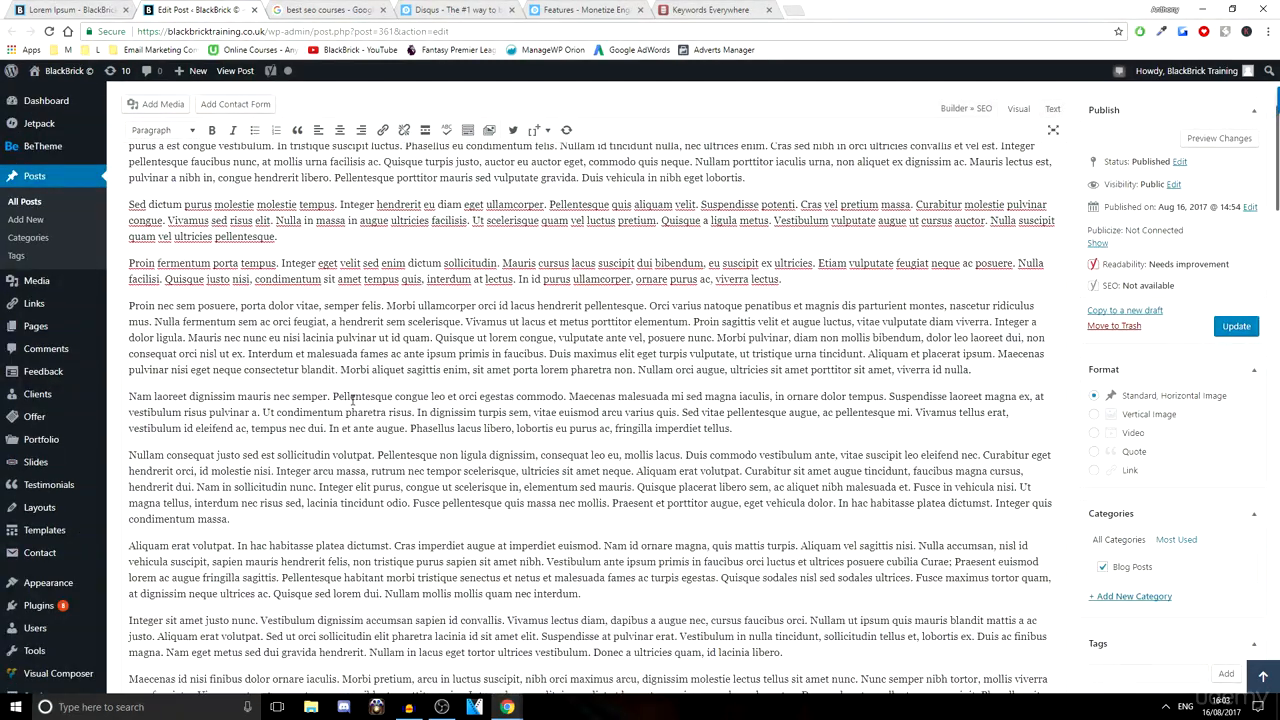
scroll(352, 400, "down", 15)
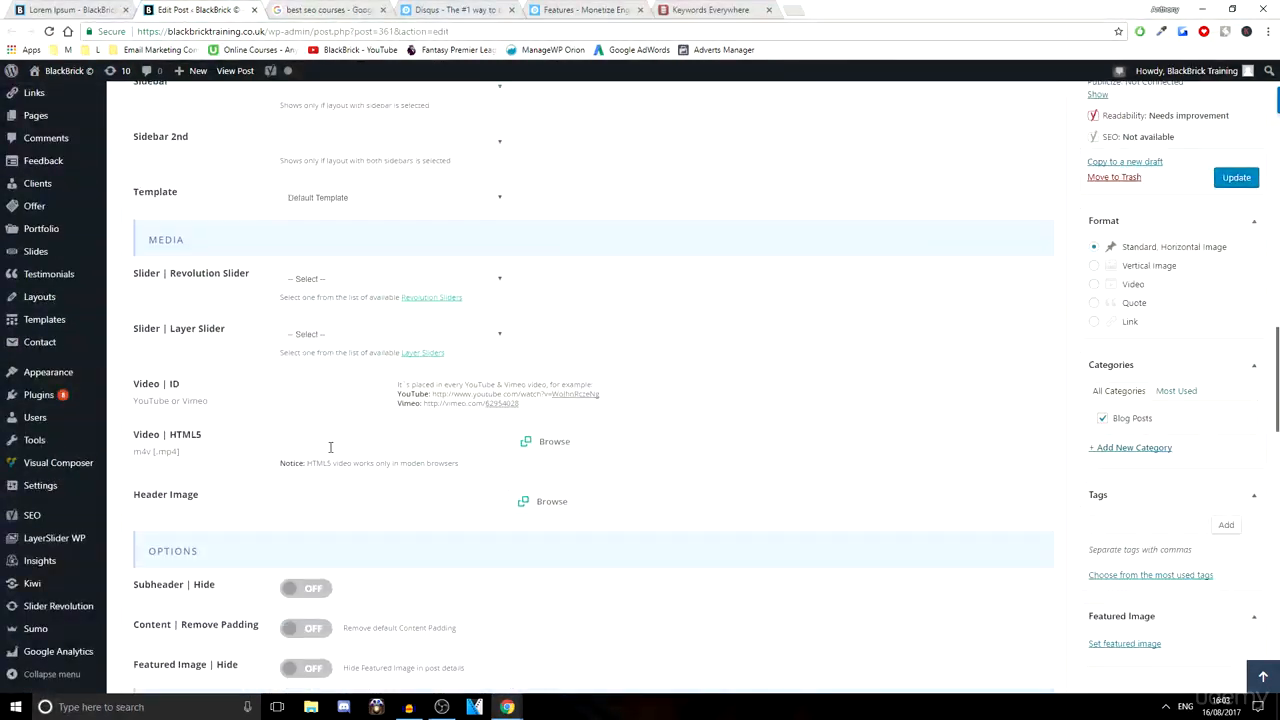
scroll(330, 447, "up", 15)
scroll(420, 449, "down", 5)
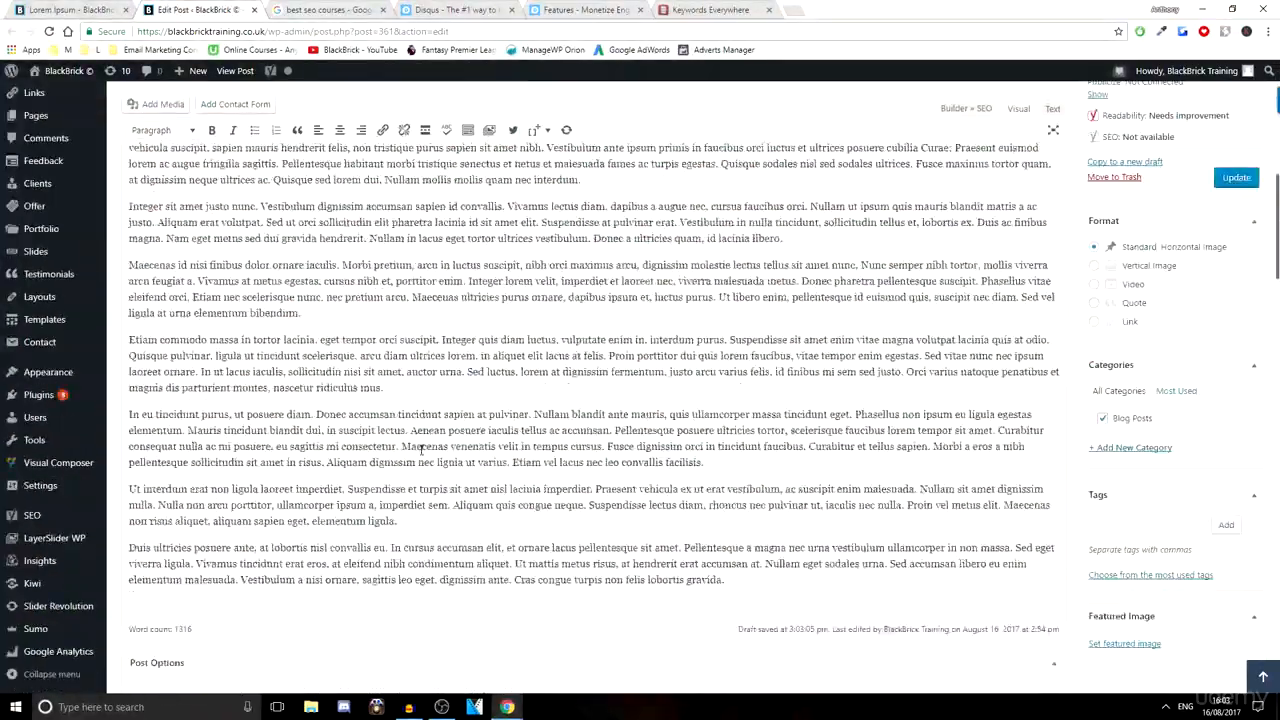
scroll(420, 449, "down", 10)
scroll(300, 400, "up", 20)
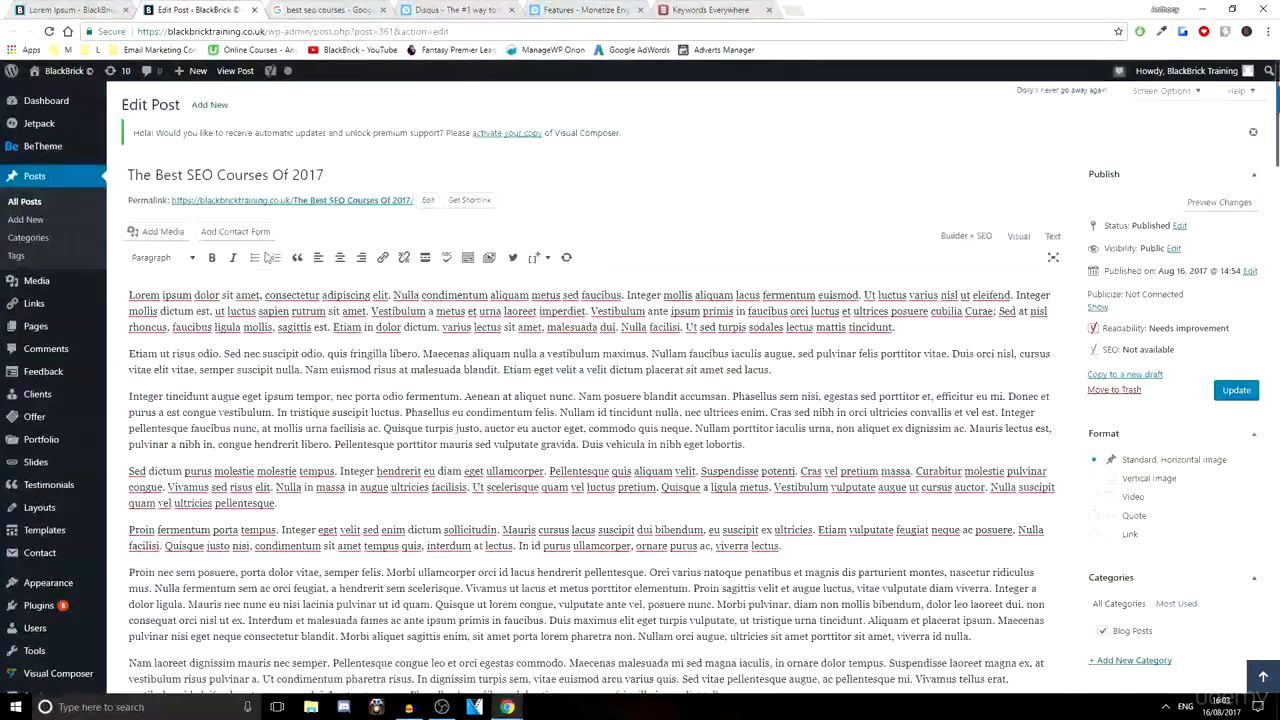
left_click(171, 172)
key("ctrl+a")
left_click(362, 170)
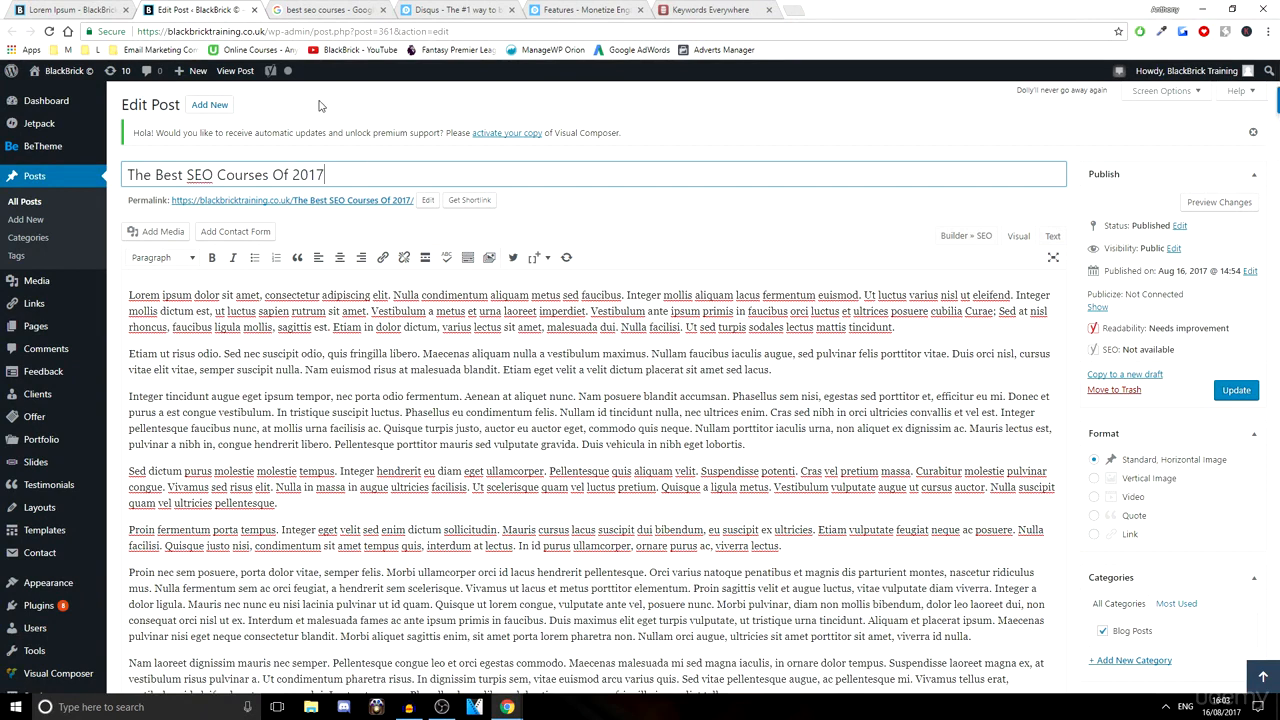
Open Search Engine Watch's 2016 SEO training guide from the Google results and compare its headline with its URL slug
left_click(318, 11)
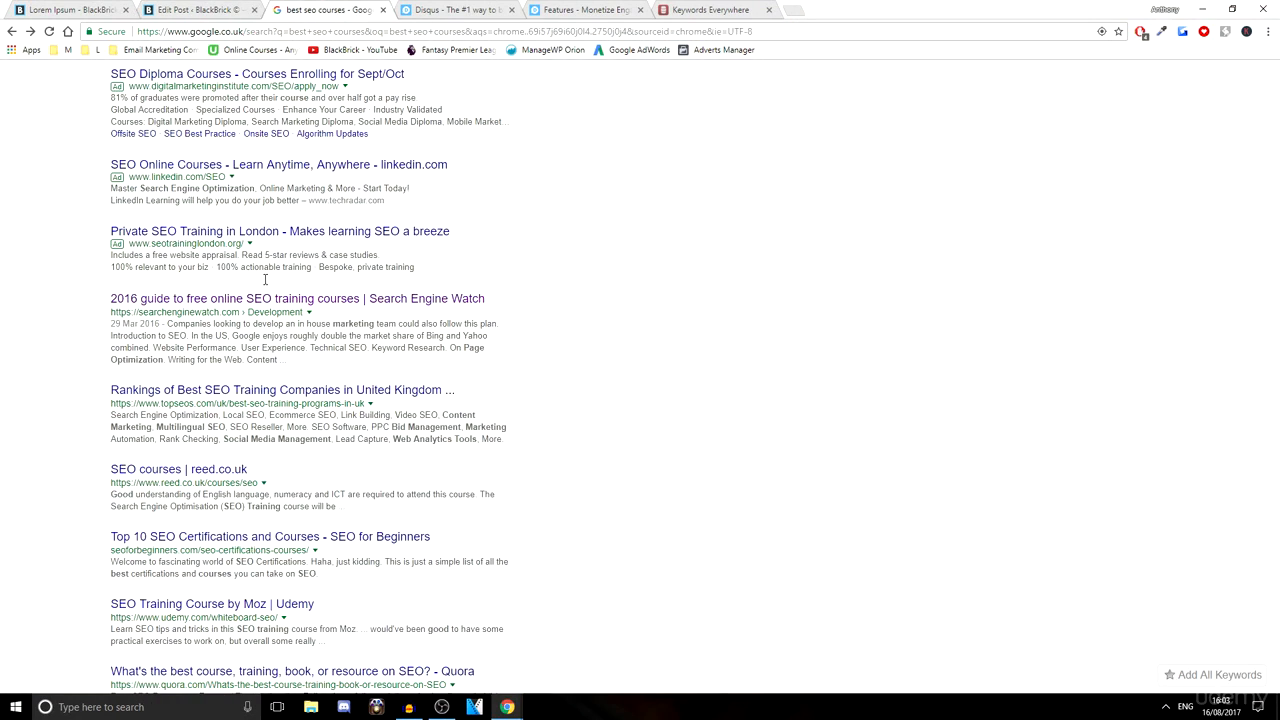
left_click(185, 302)
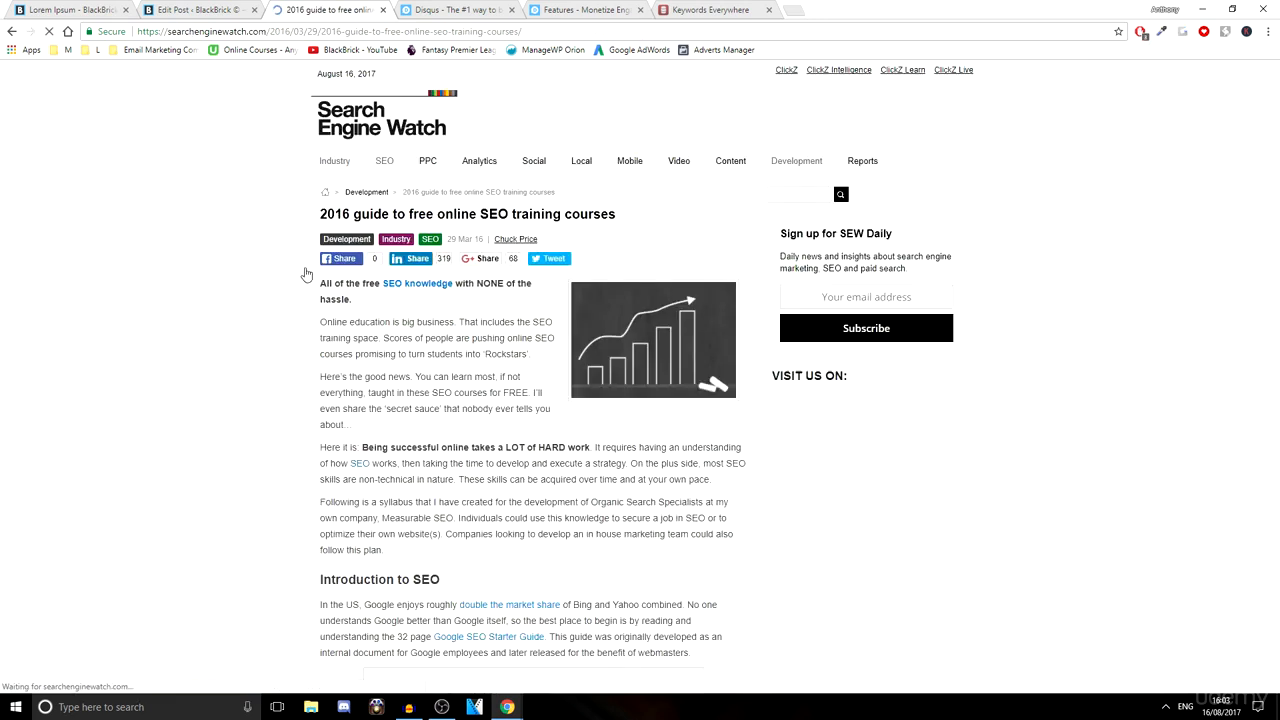
left_click_drag(321, 214, 571, 213)
left_click(550, 208)
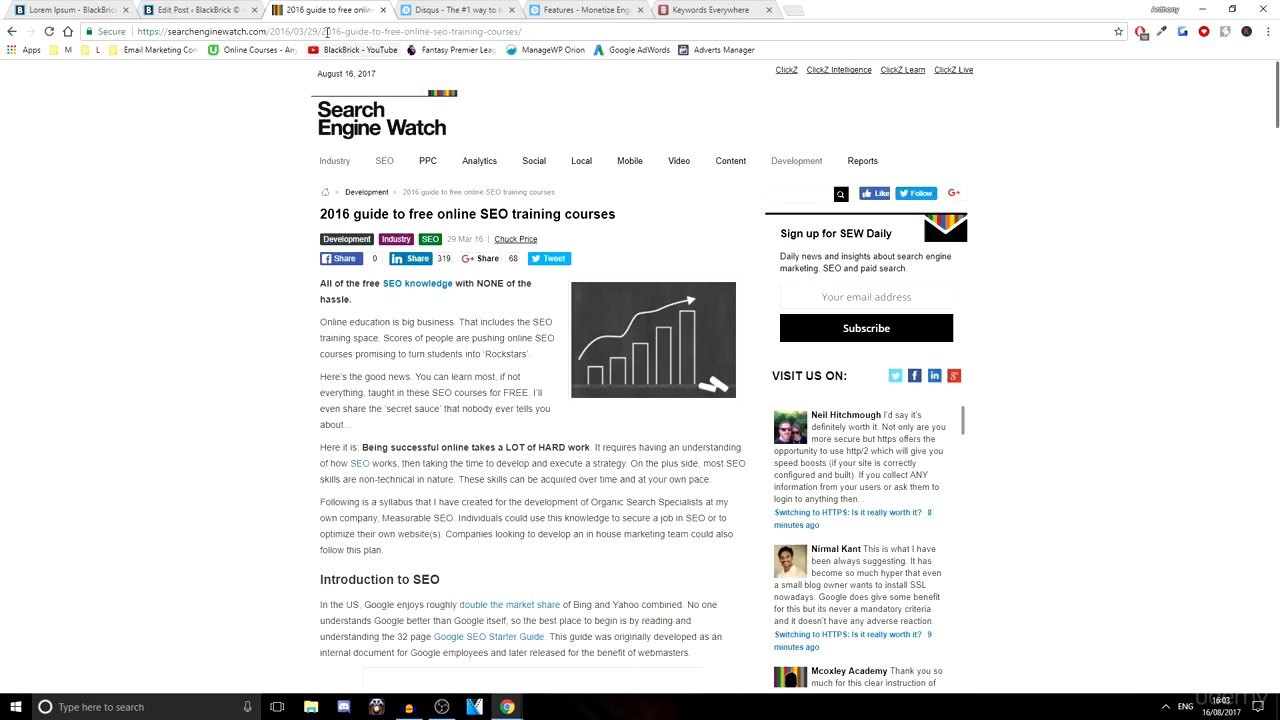
left_click_drag(272, 31, 522, 31)
left_click(291, 31)
left_click(343, 29)
Return to the post's Yoast SEO settings and shorten the slug to "Best SEO Courses"
left_click(200, 8)
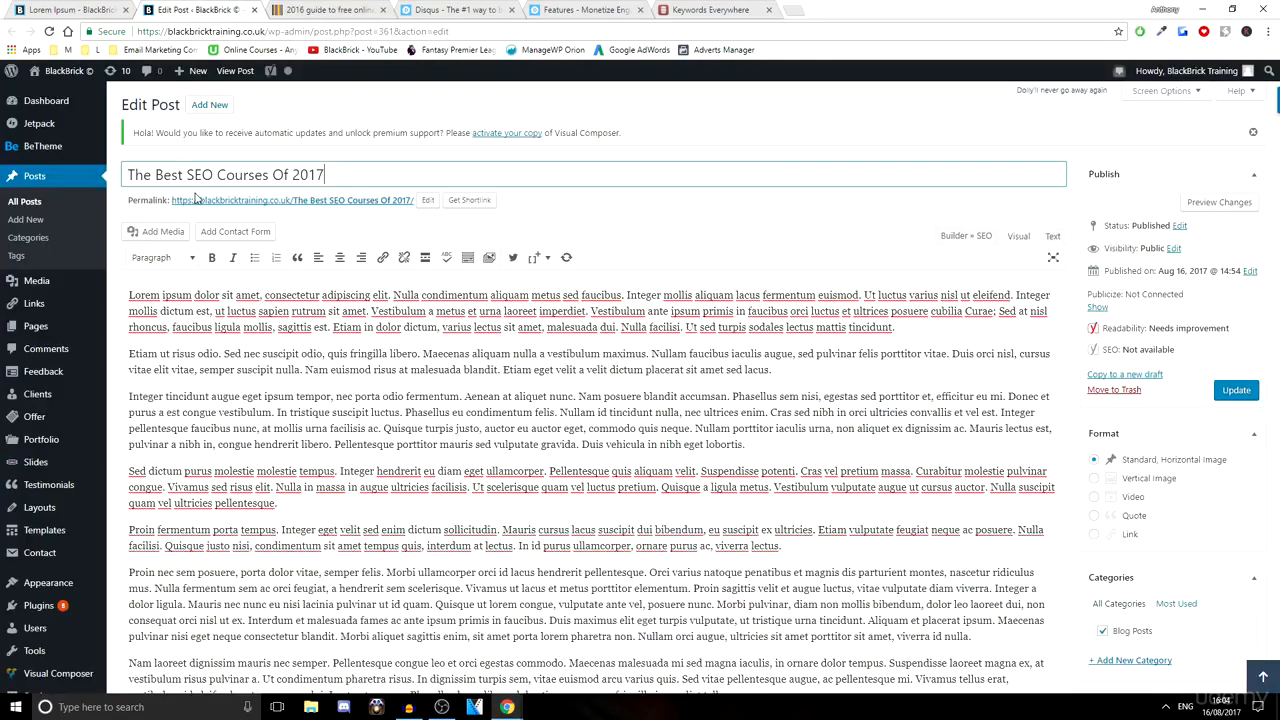
scroll(225, 300, "down", 15)
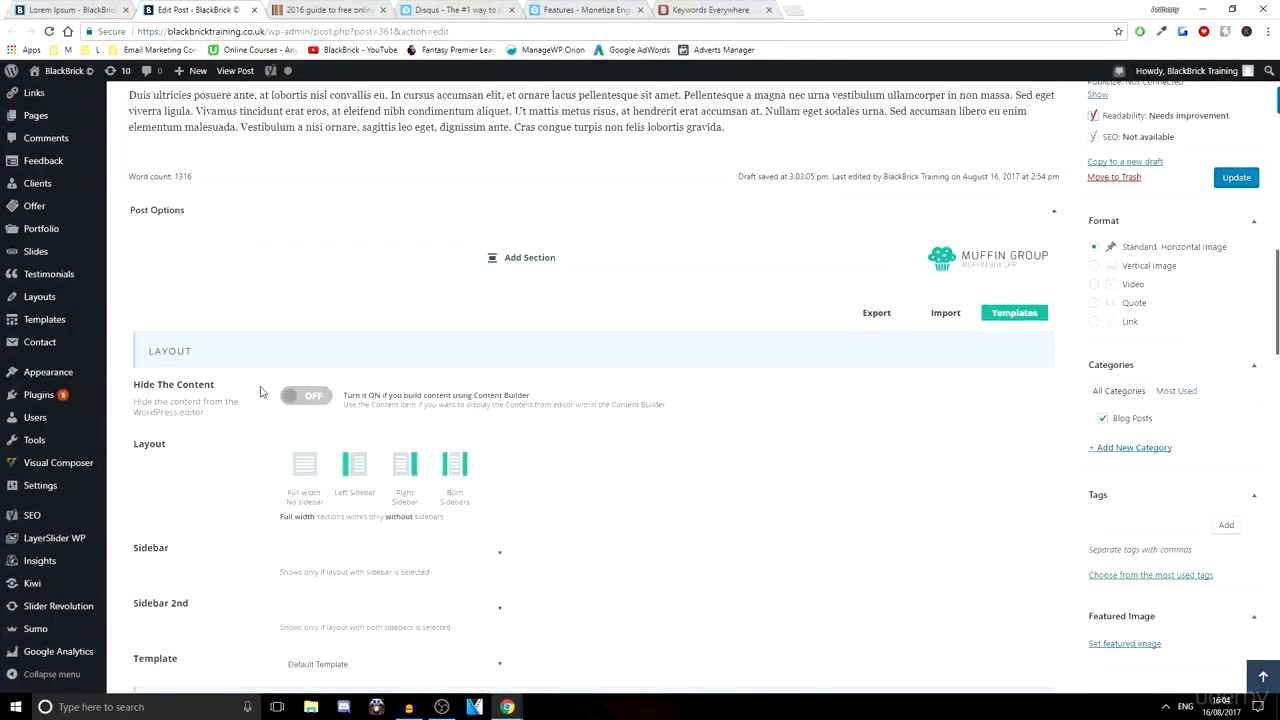
scroll(258, 388, "down", 12)
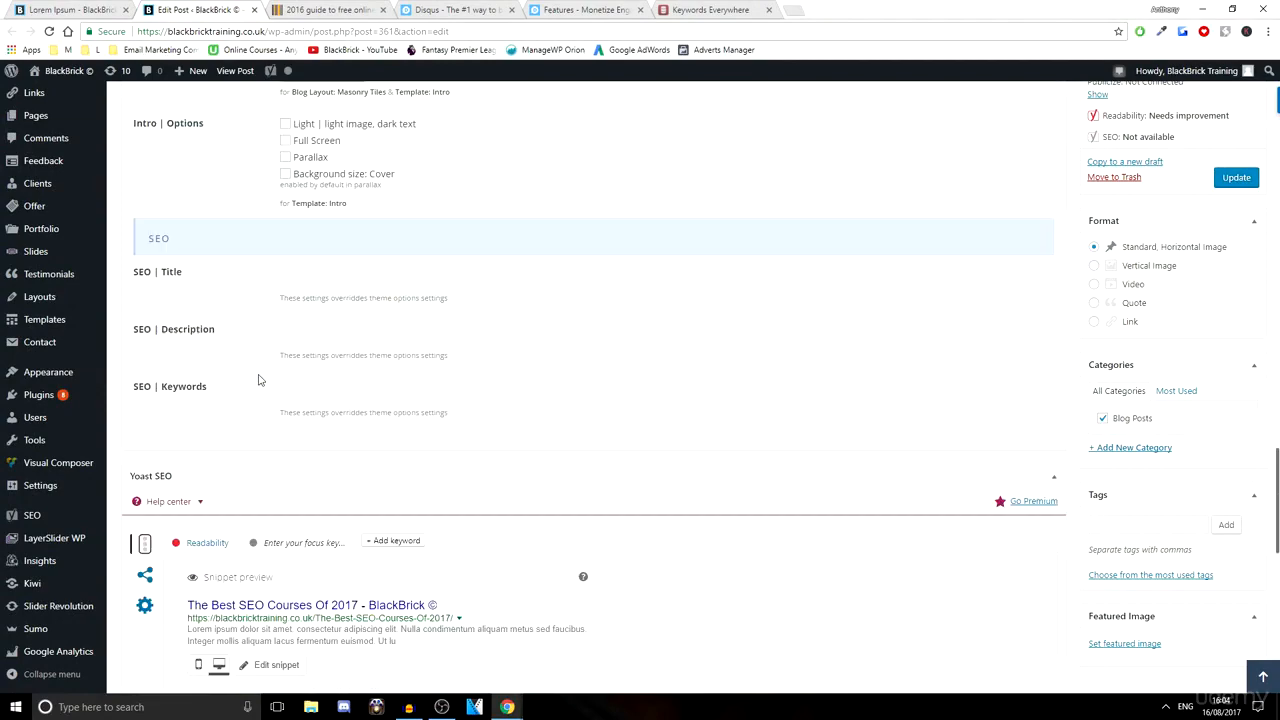
triple_click(231, 387)
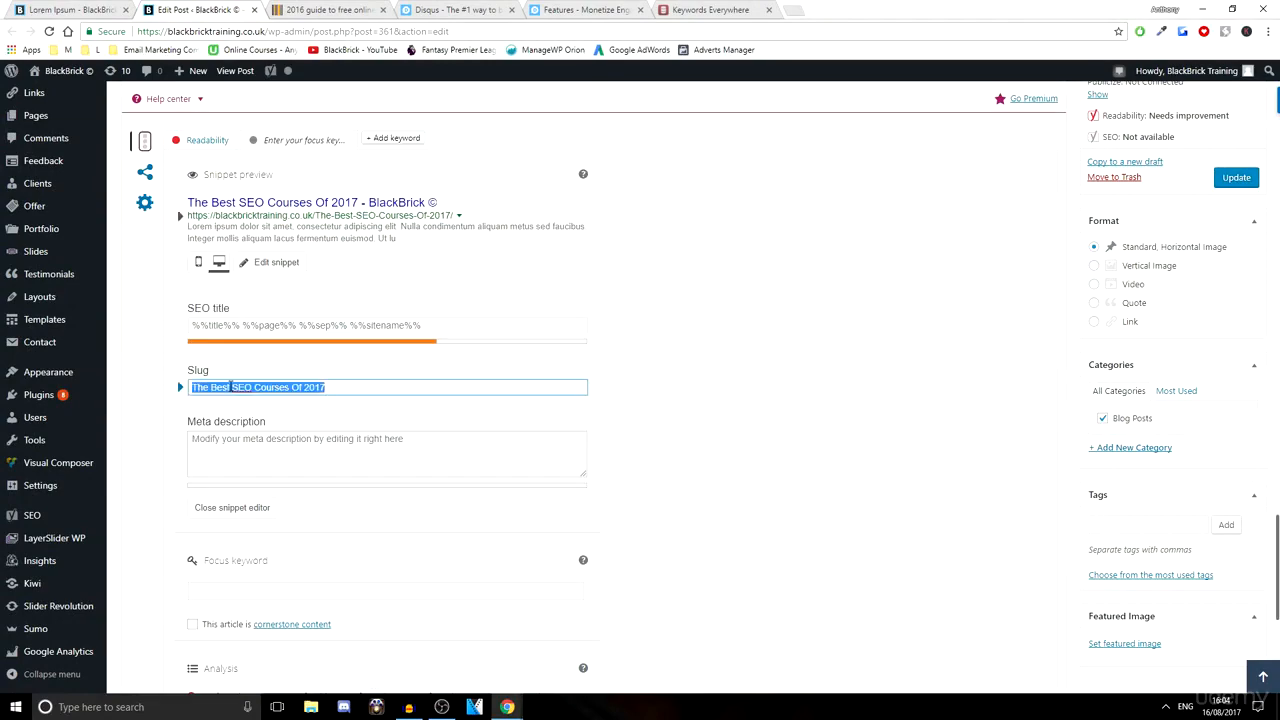
left_click(321, 387)
left_click_drag(326, 387, 286, 387)
key("ctrl+z")
key("BackSpace")
key("BackSpace")
key("BackSpace")
key("BackSpace")
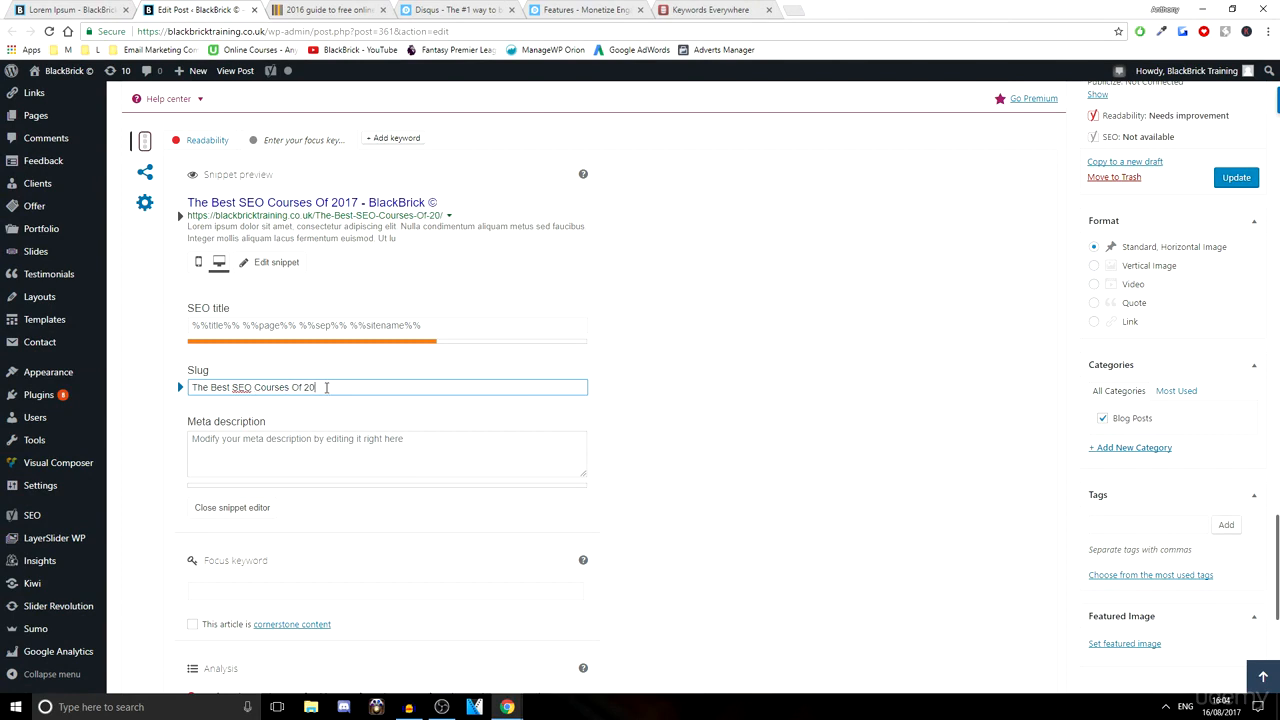
key("BackSpace")
key("BackSpace")
key("BackSpace")
left_click(210, 388)
key("BackSpace")
key("BackSpace")
key("BackSpace")
key("BackSpace")
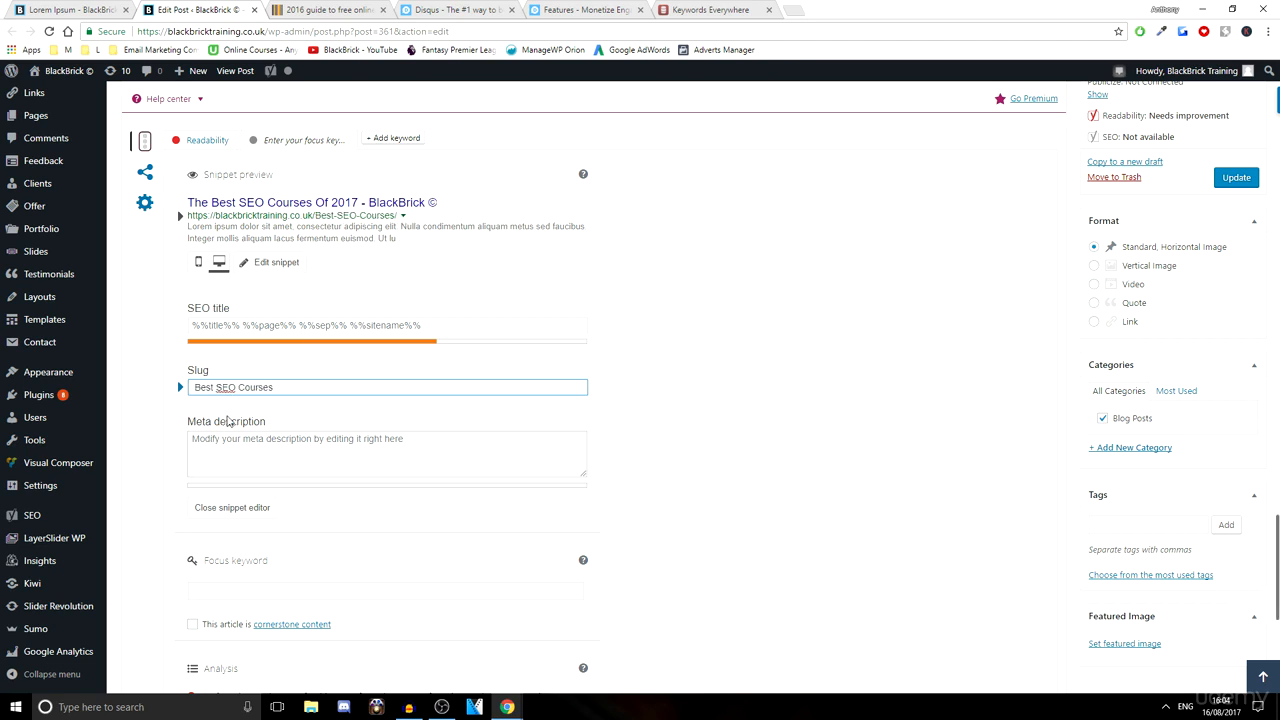
key("Delete")
left_click(230, 412)
Copy the post title and enter it as the Yoast focus keyword, "The Best SEO Courses Of 2017"
left_click(220, 449)
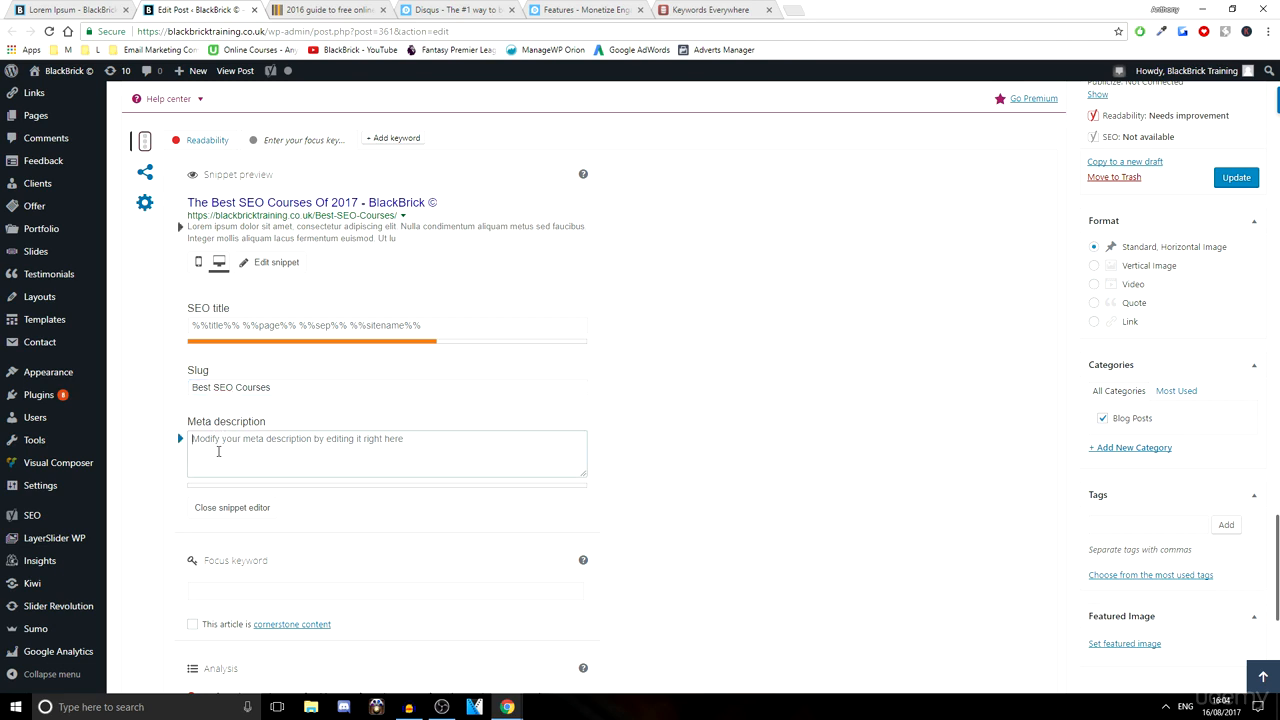
scroll(177, 445, "down", 1)
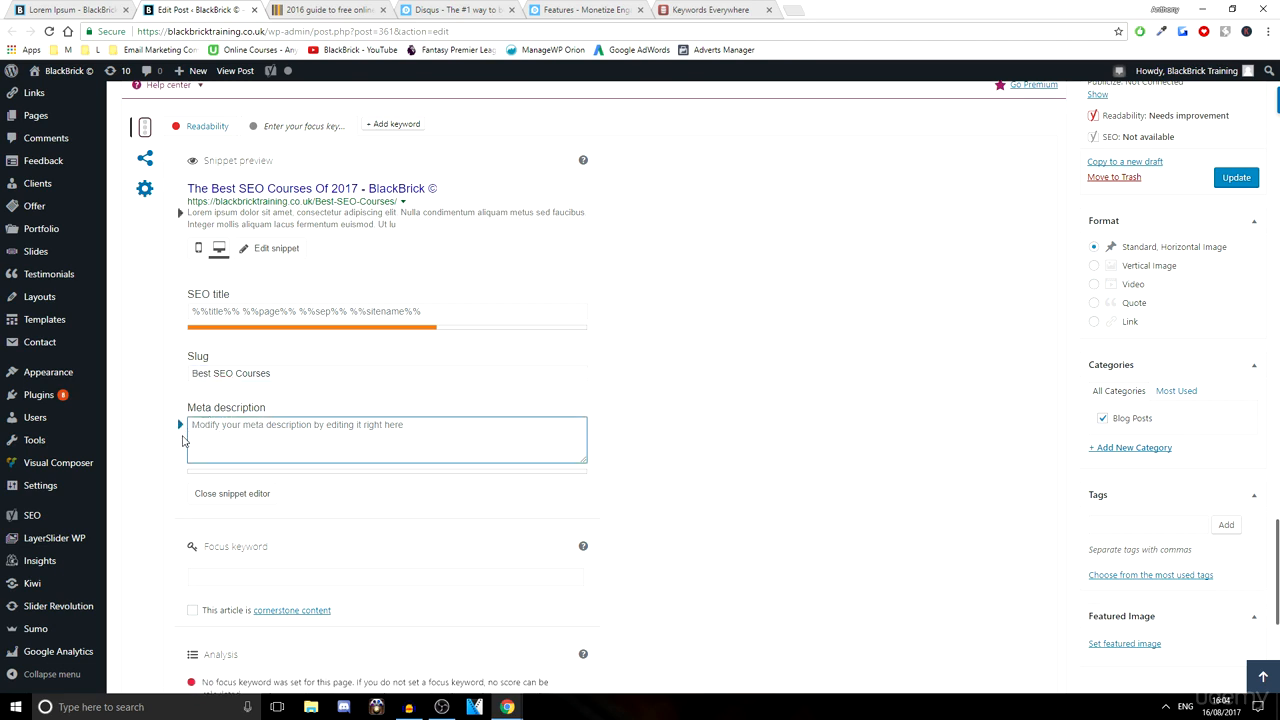
left_click(246, 455)
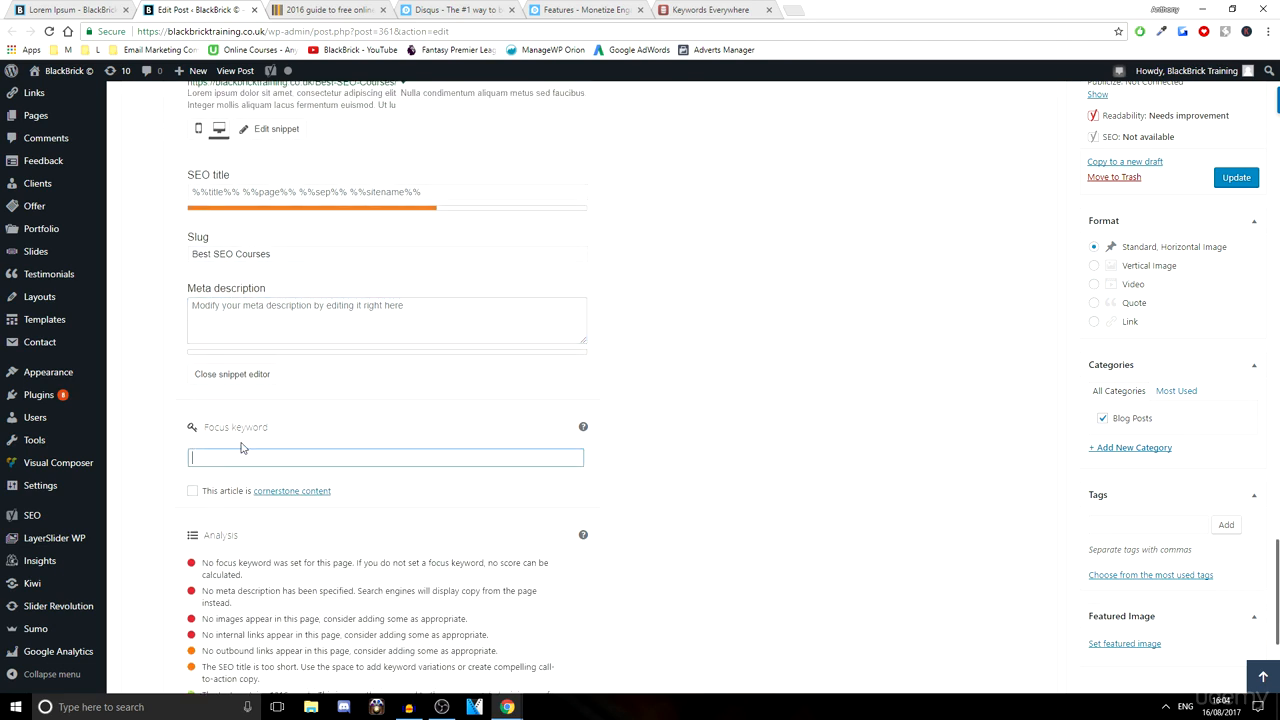
scroll(240, 448, "up", 2)
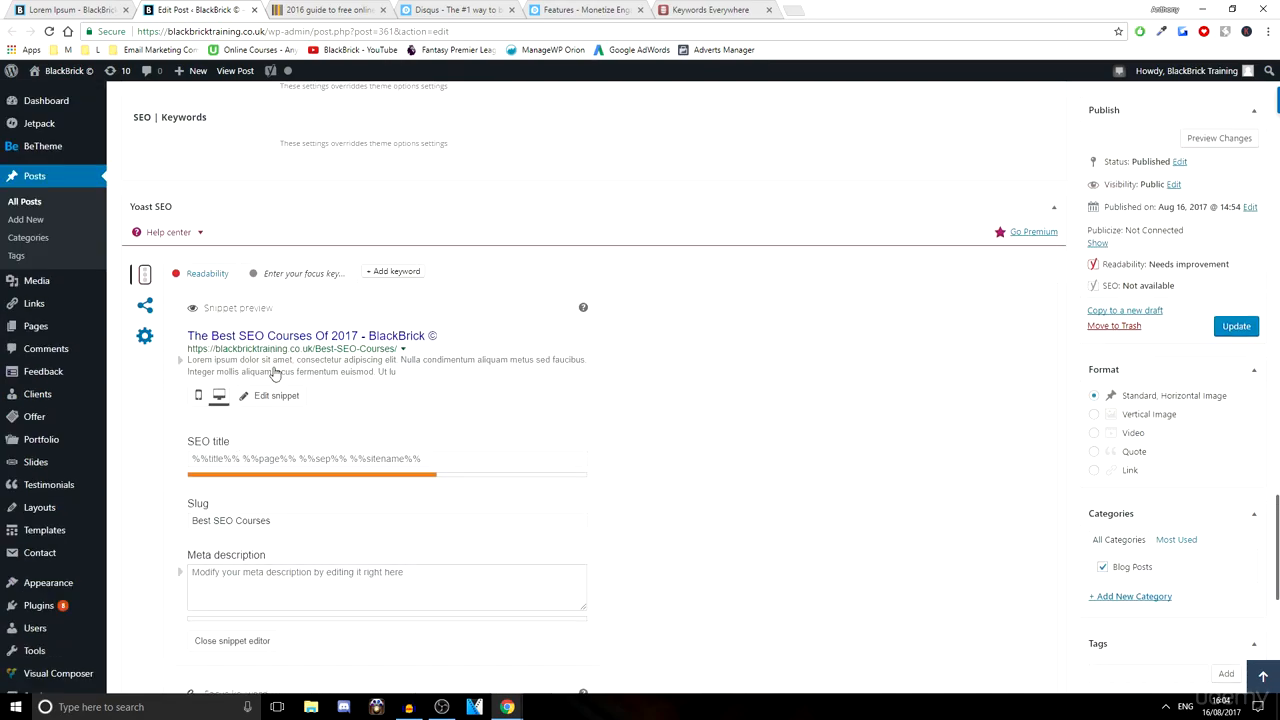
scroll(275, 372, "up", 20)
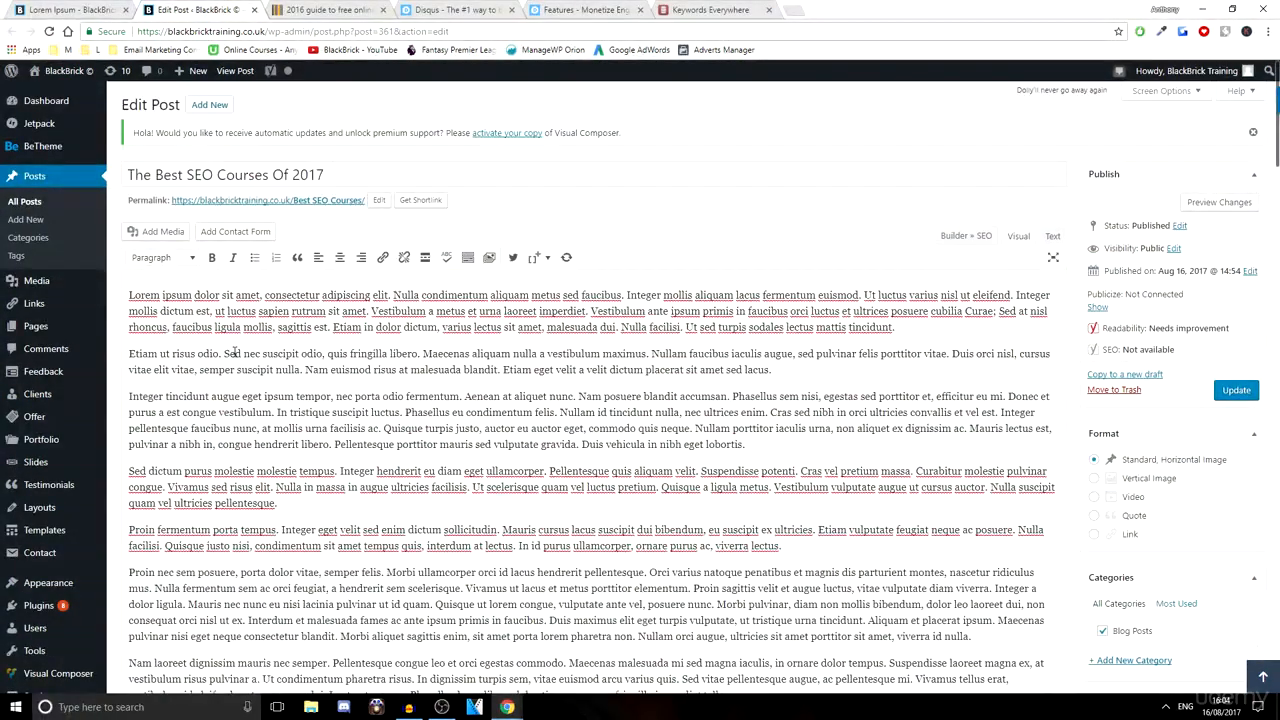
triple_click(191, 172)
key("ctrl+c")
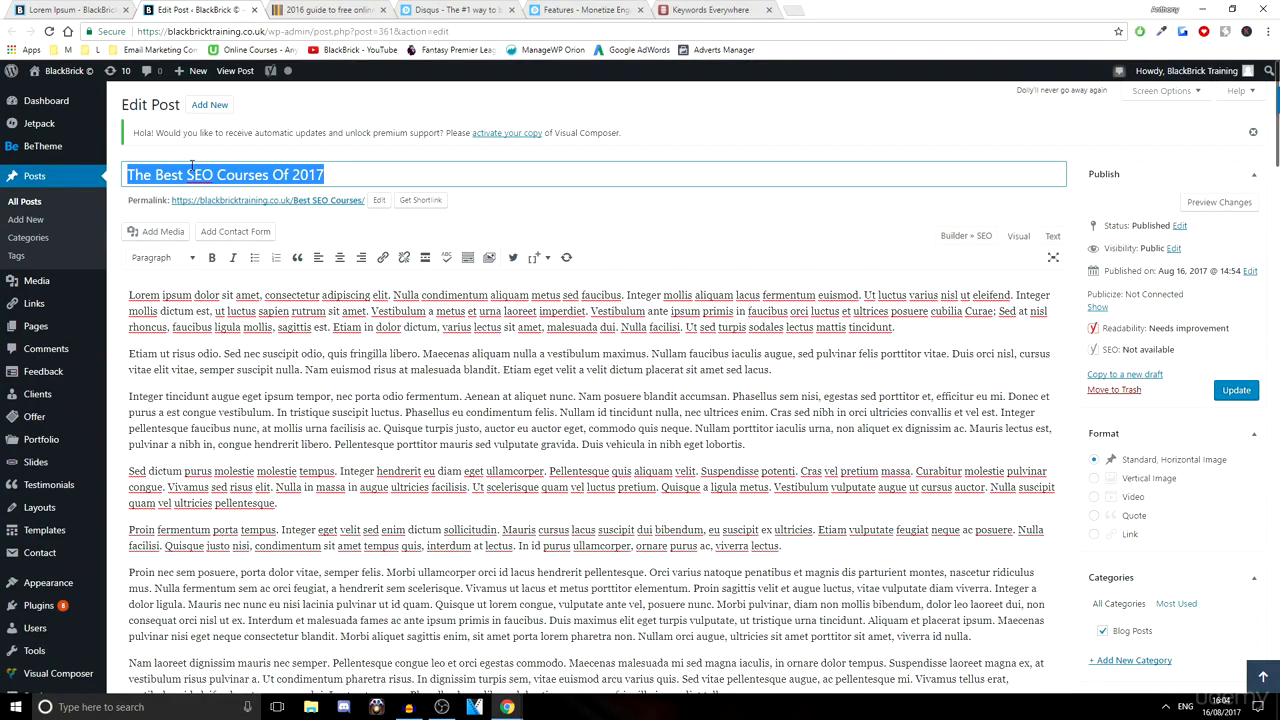
key("ctrl+minus")
key("ctrl+minus")
key("ctrl+minus")
scroll(316, 436, "down", 15)
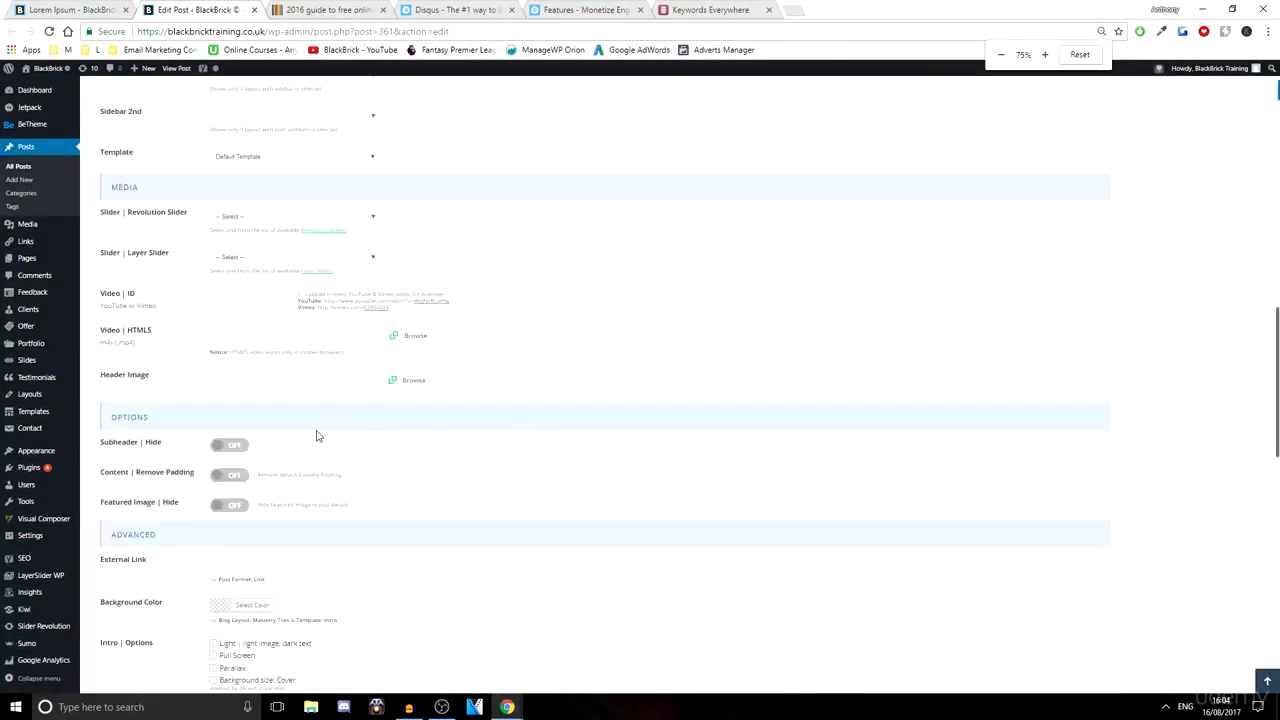
scroll(330, 435, "down", 5)
key("ctrl+plus")
key("ctrl+plus")
key("ctrl+plus")
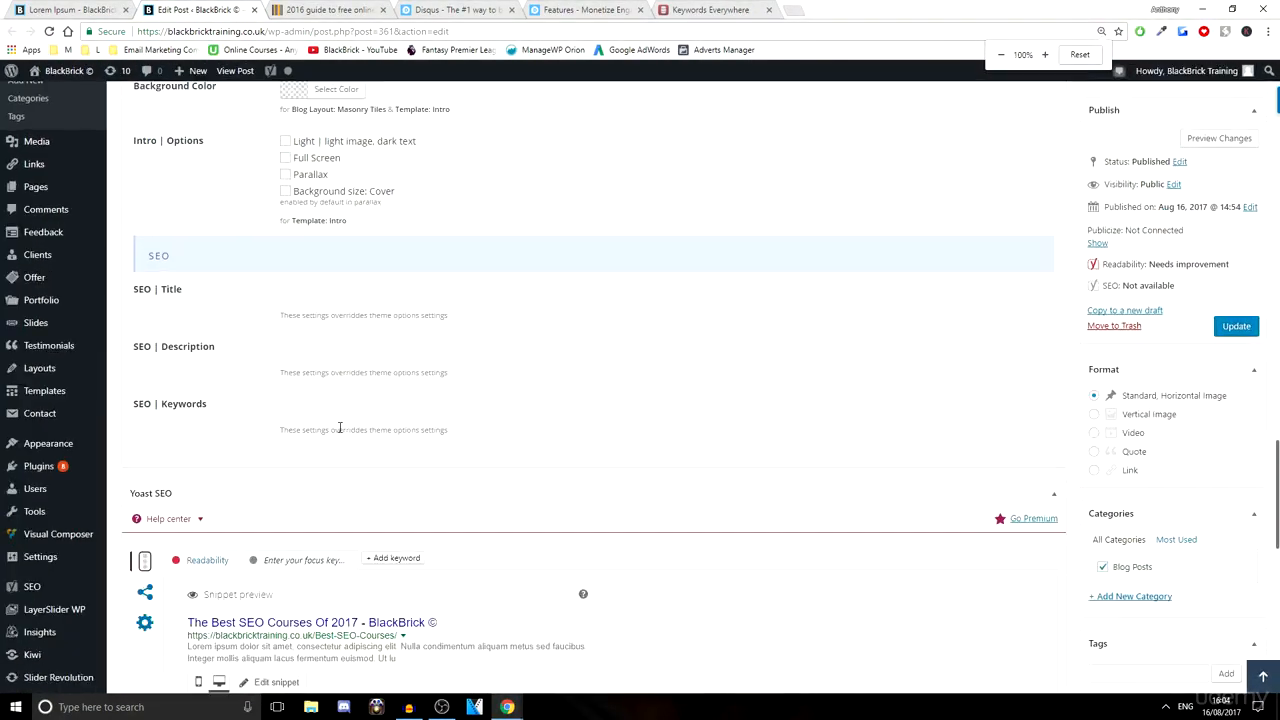
scroll(340, 430, "down", 5)
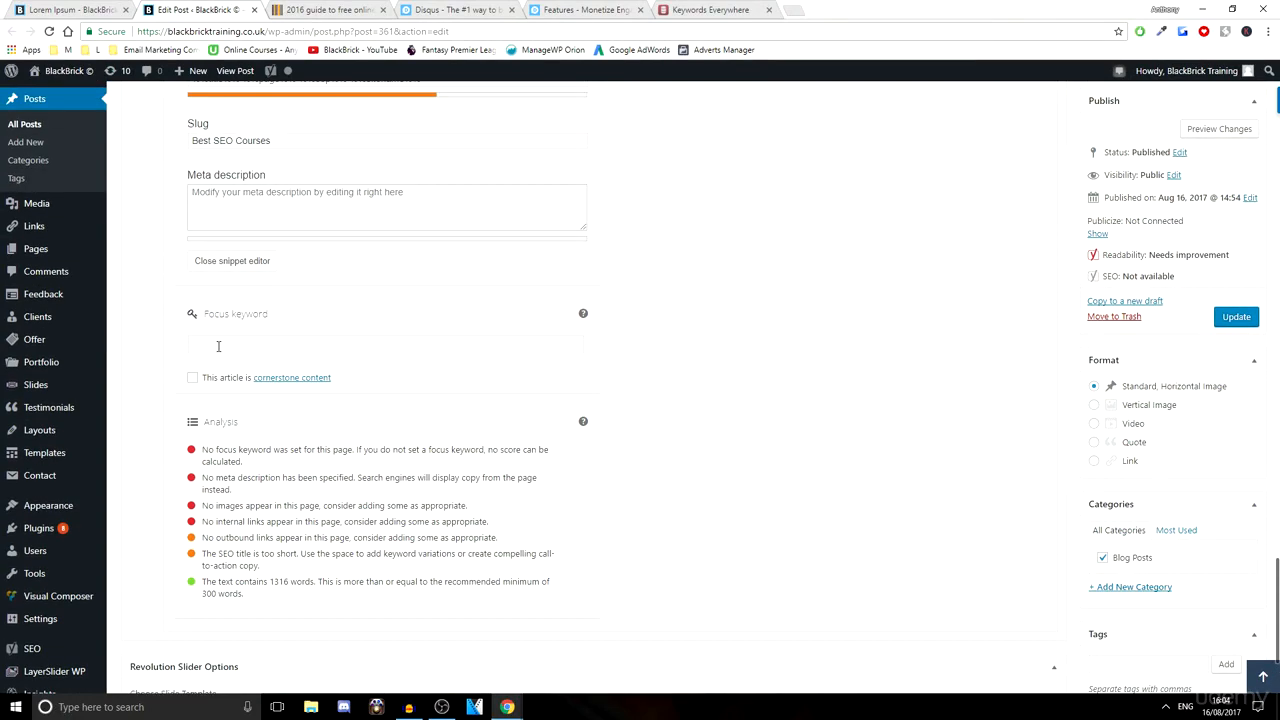
left_click(218, 343)
key("ctrl+v")
left_click(736, 383)
scroll(450, 441, "down", 1)
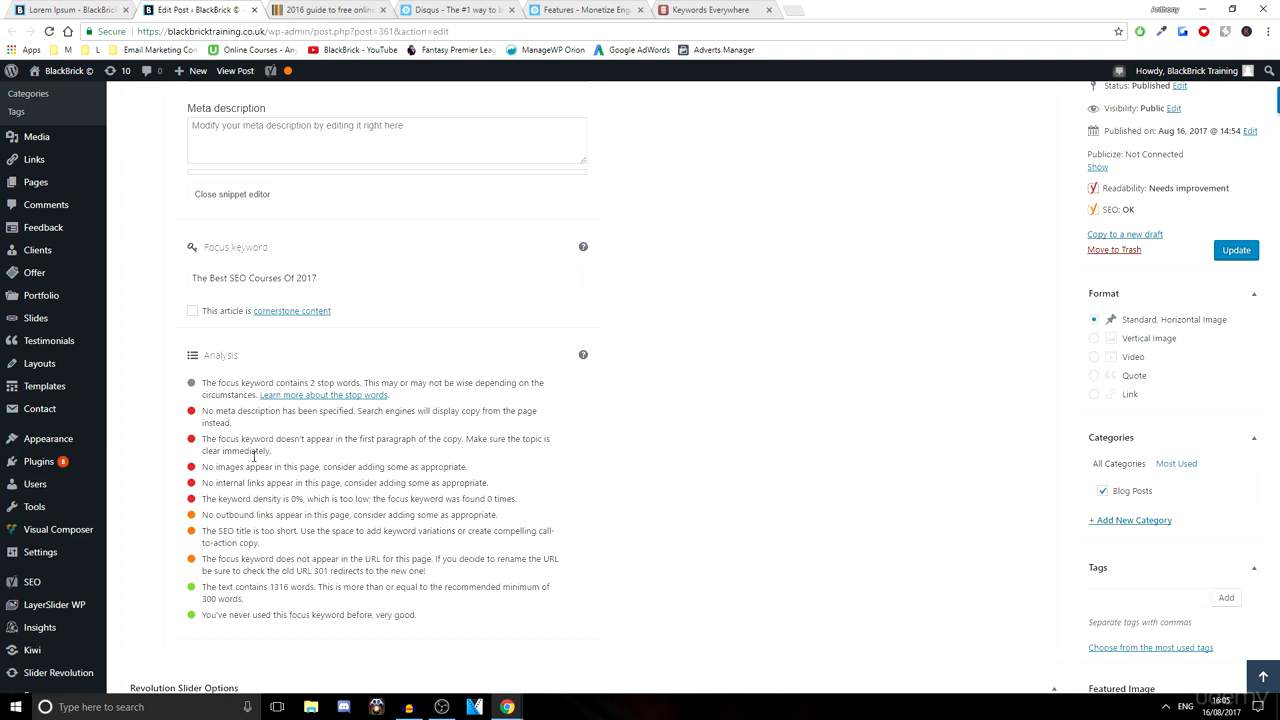
Replace the first sentence of the post's opening paragraph with the copied focus keyword, "The Best SEO Courses Of 2017"
left_click_drag(243, 494, 331, 497)
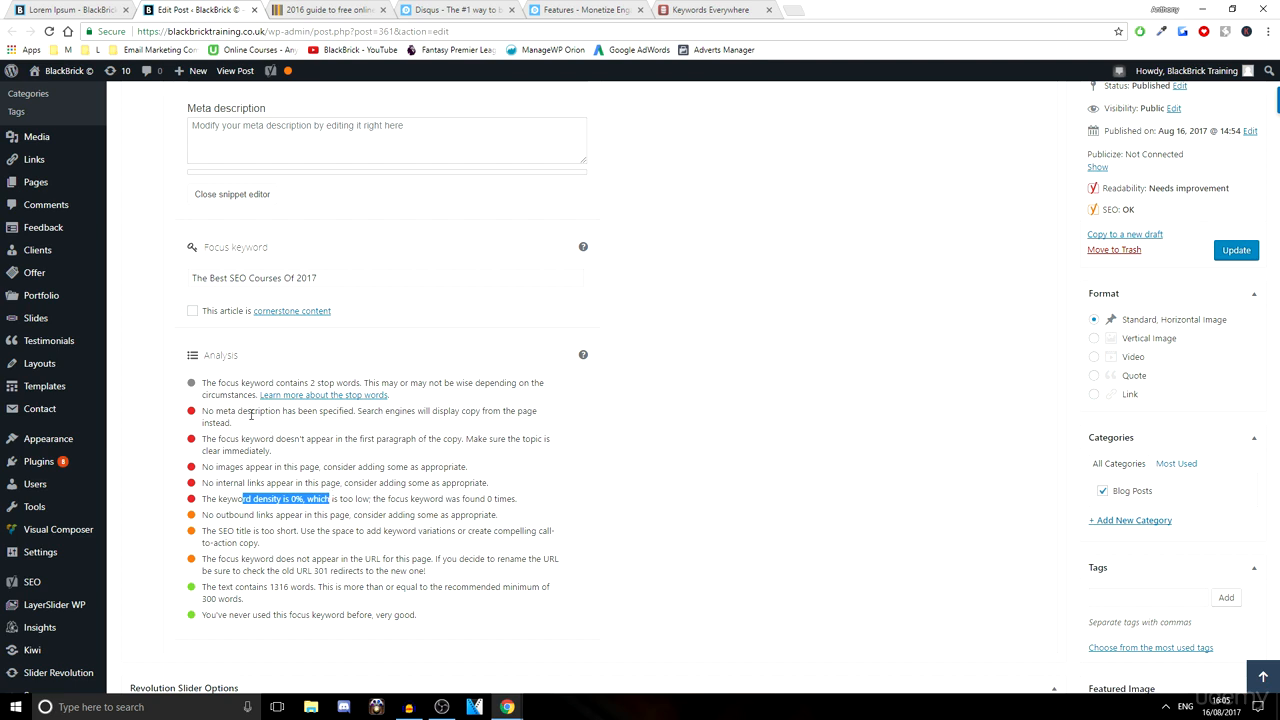
left_click_drag(243, 437, 318, 454)
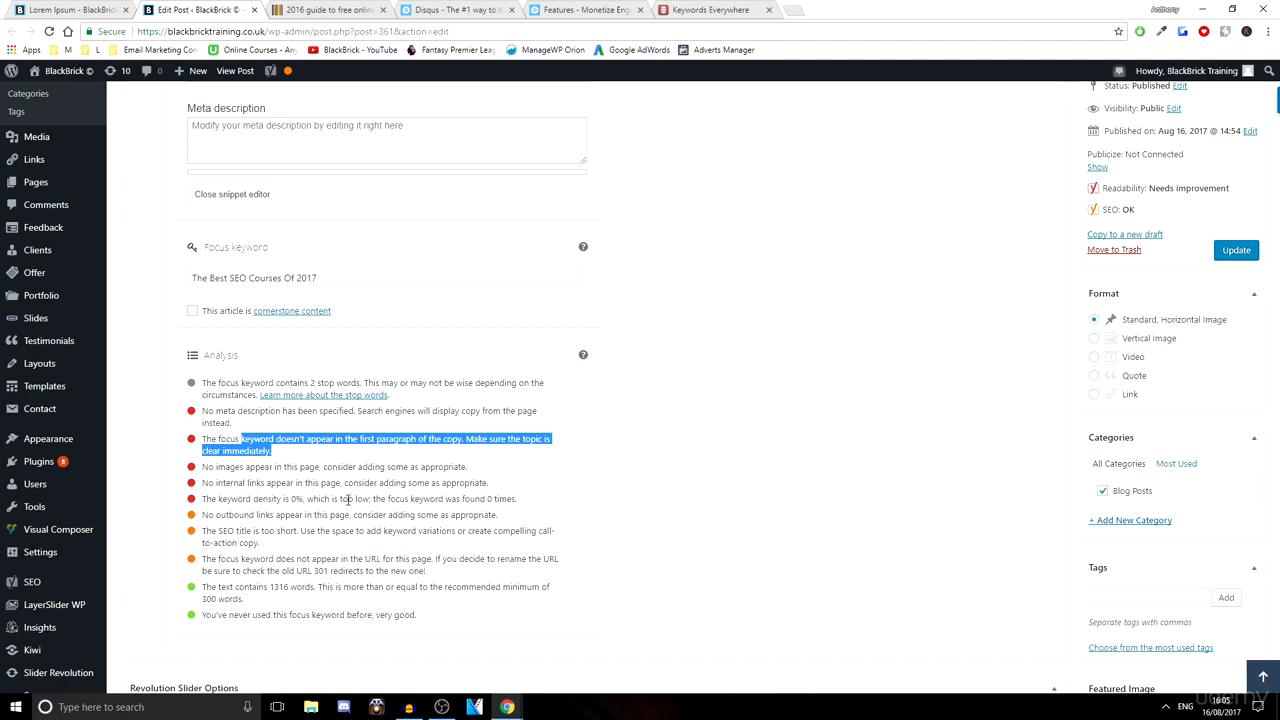
scroll(175, 302, "up", 20)
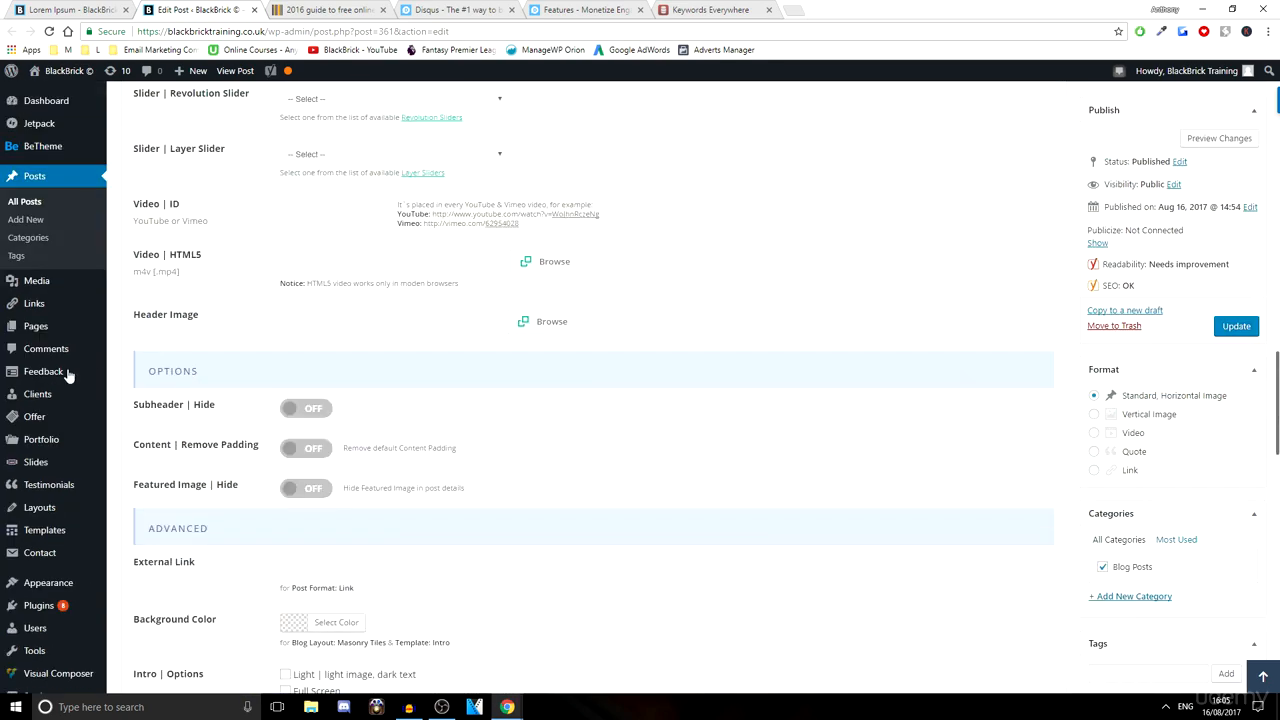
scroll(207, 391, "up", 5)
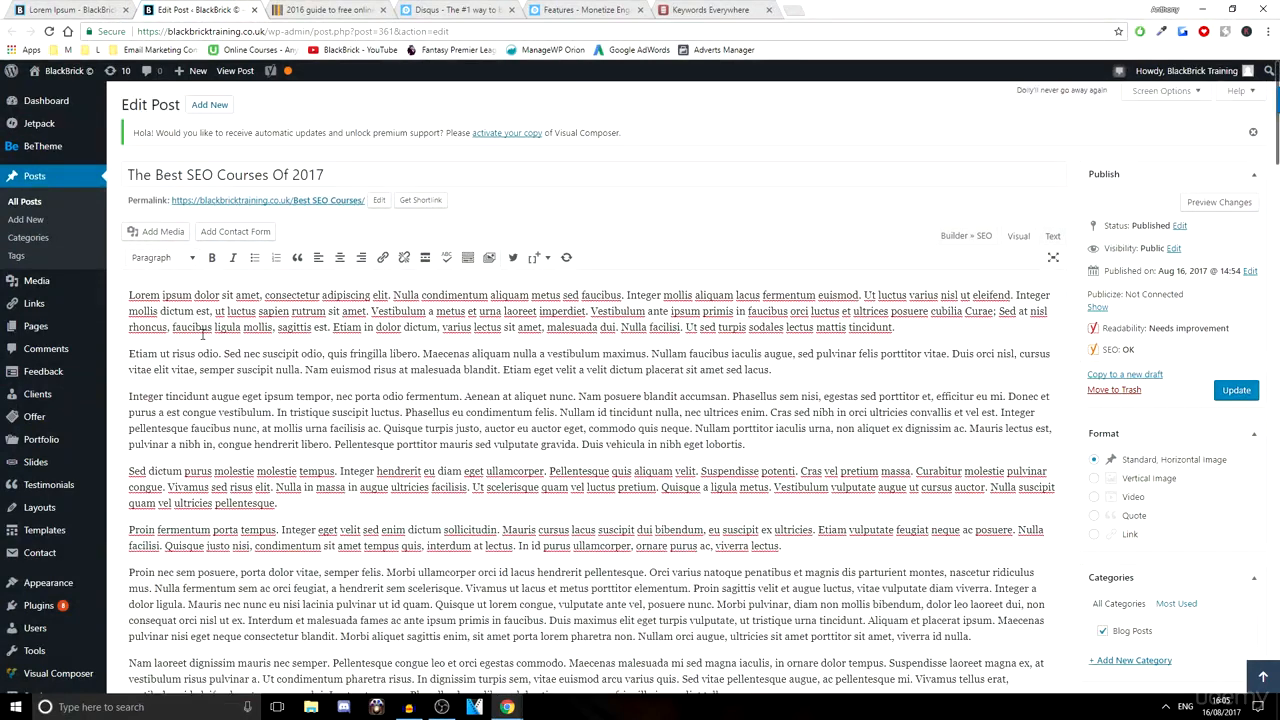
left_click_drag(143, 298, 392, 296)
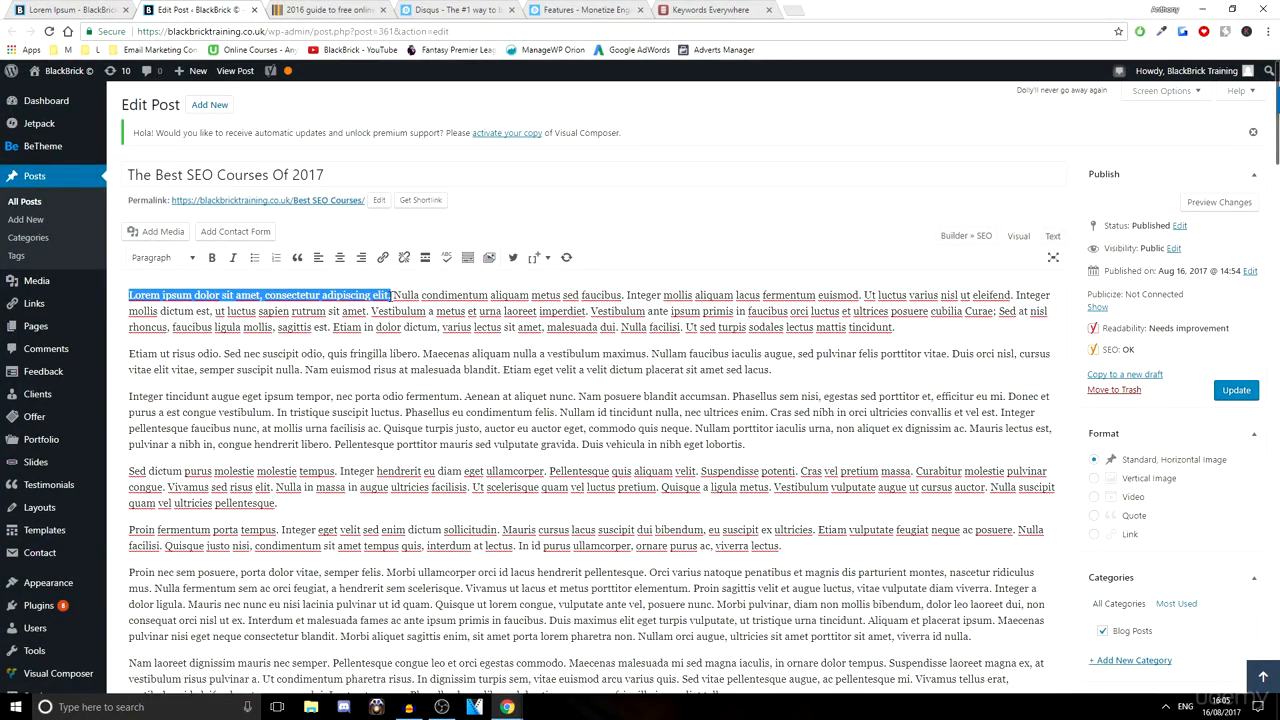
key("ctrl+v")
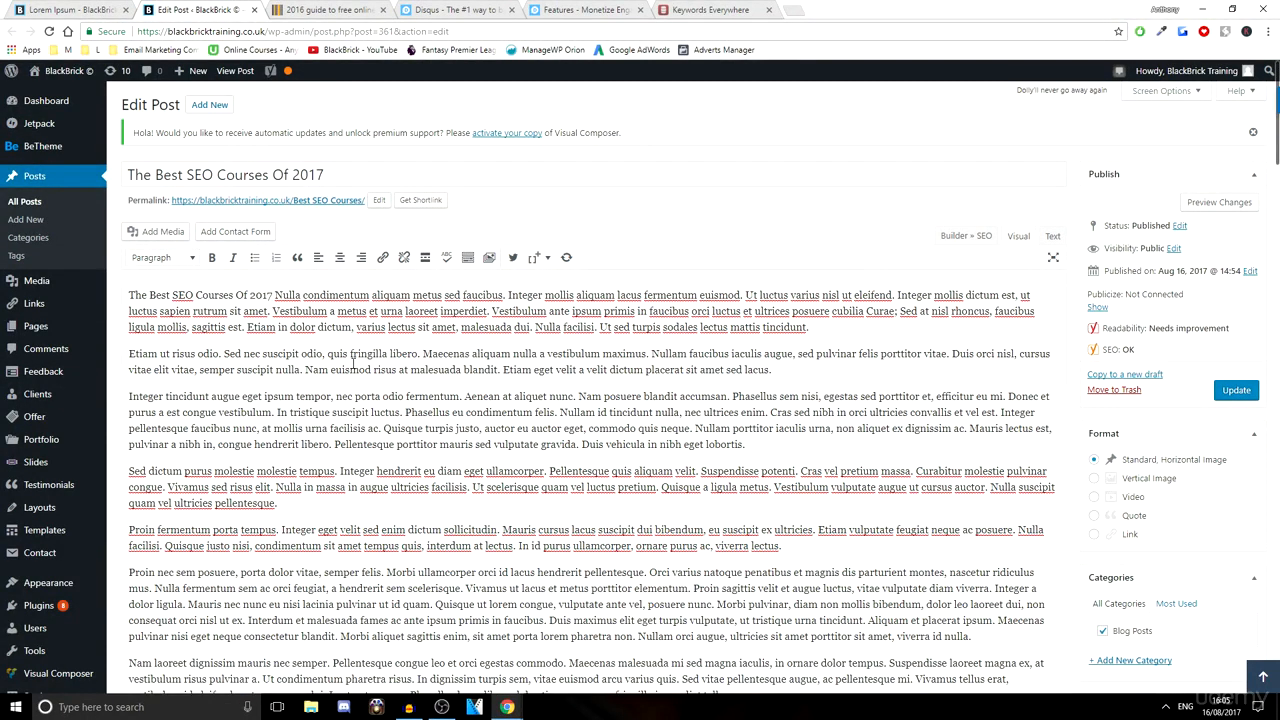
Review the Yoast SEO analysis for the focus keyword, including its first-paragraph check, against the post's content
scroll(360, 365, "down", 15)
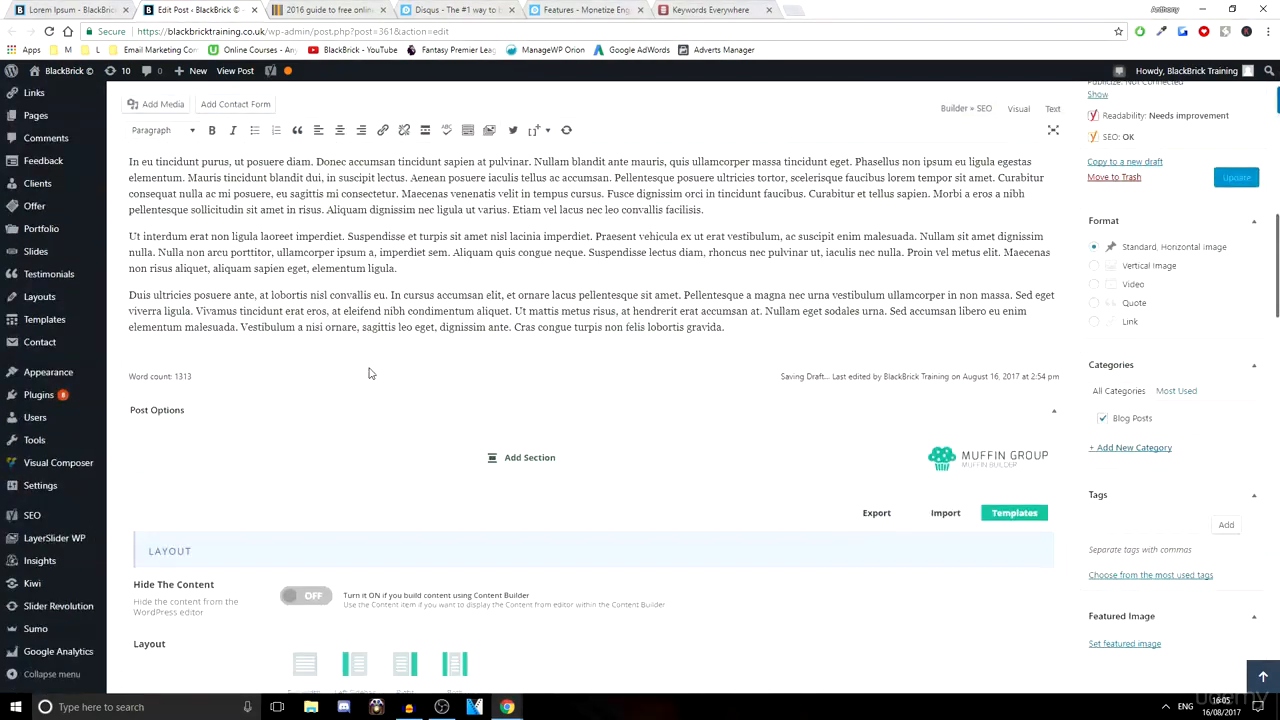
scroll(609, 378, "down", 15)
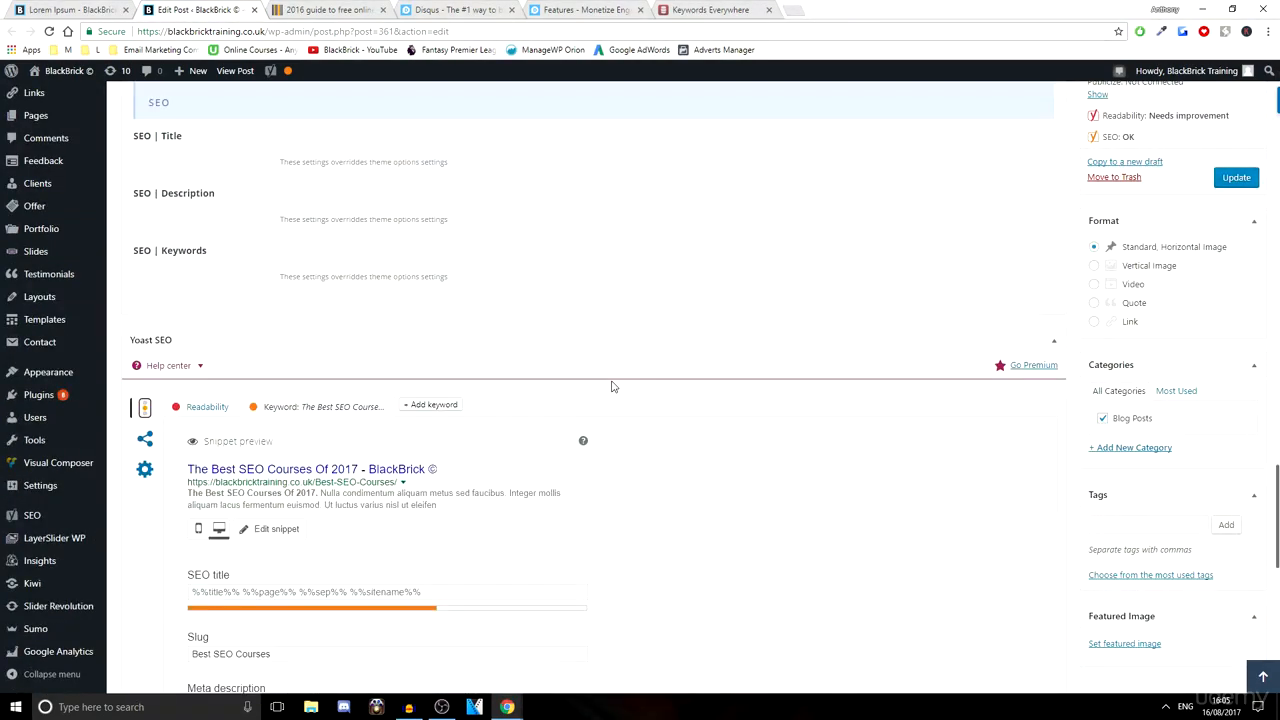
scroll(440, 408, "down", 3)
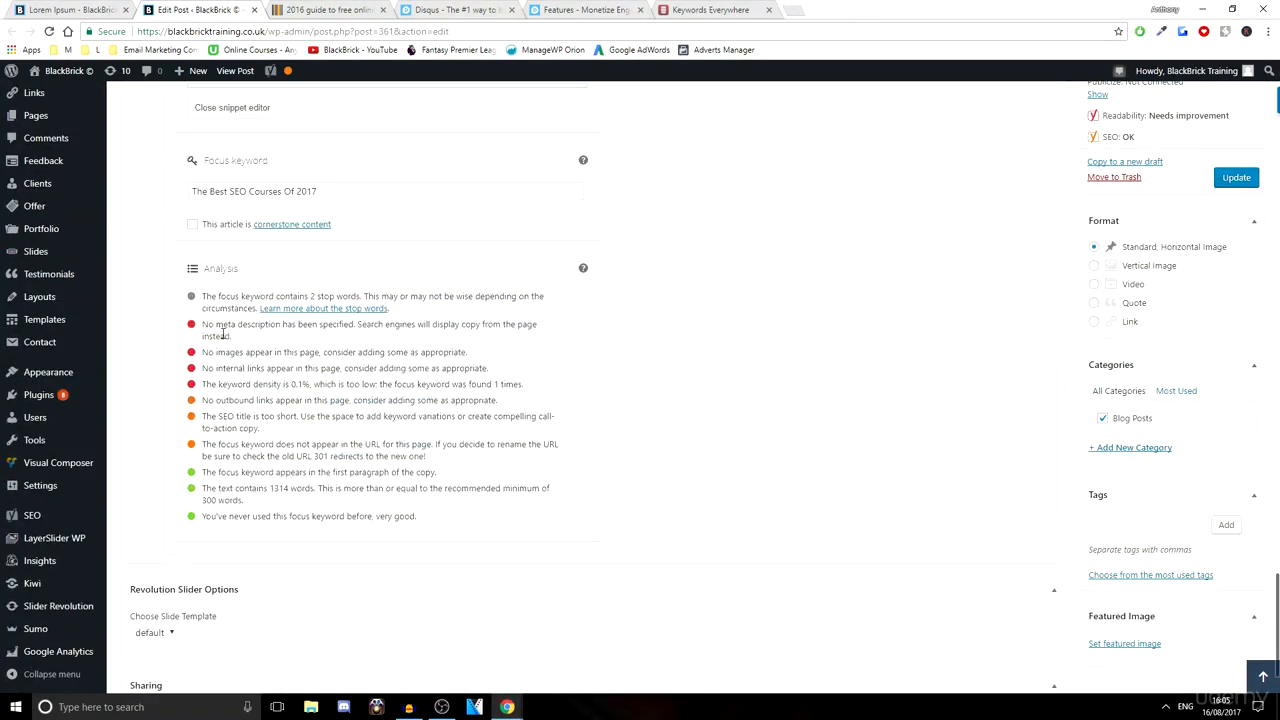
left_click_drag(215, 472, 372, 468)
left_click(224, 438)
scroll(183, 516, "down", 2)
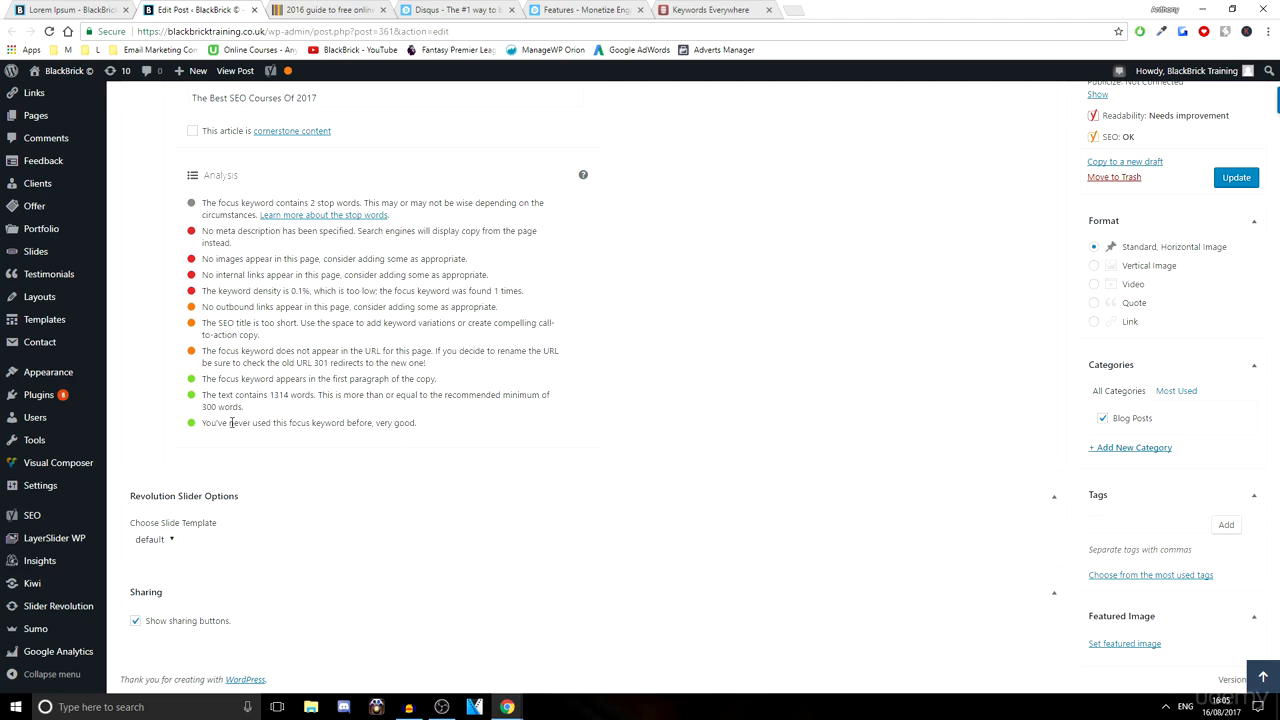
scroll(443, 583, "up", 7)
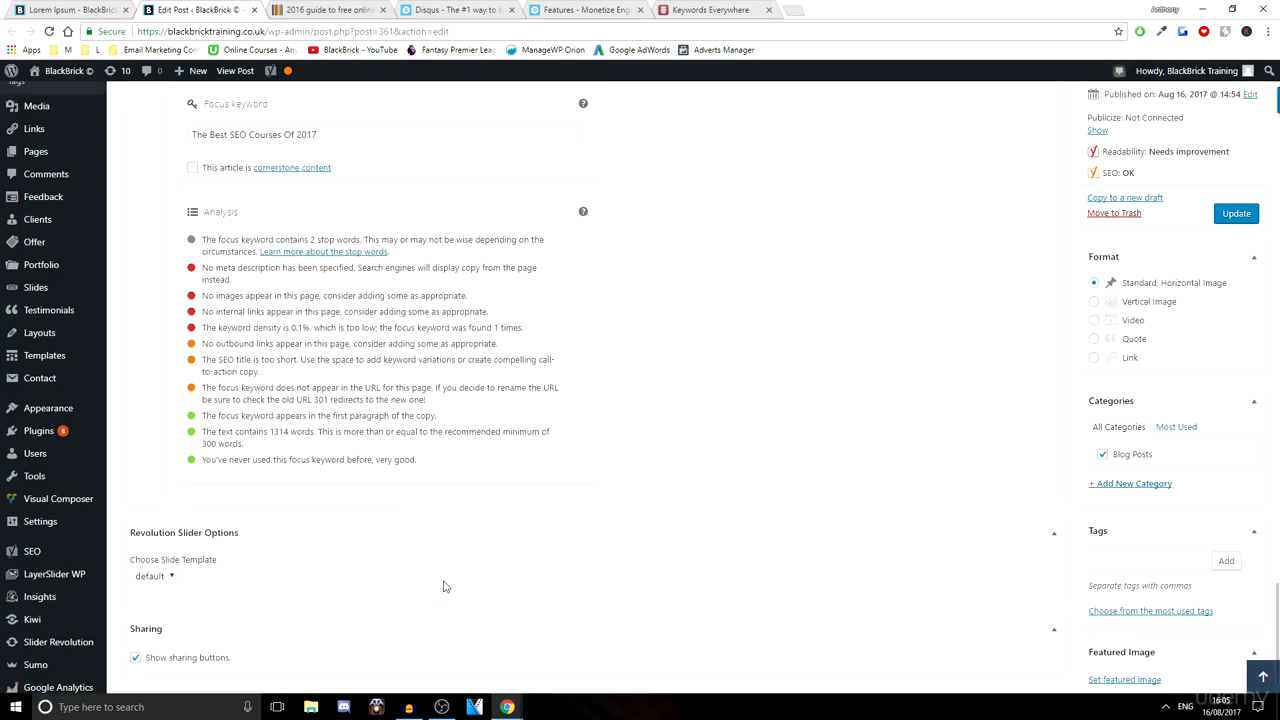
scroll(400, 557, "down", 6)
scroll(330, 550, "down", 1)
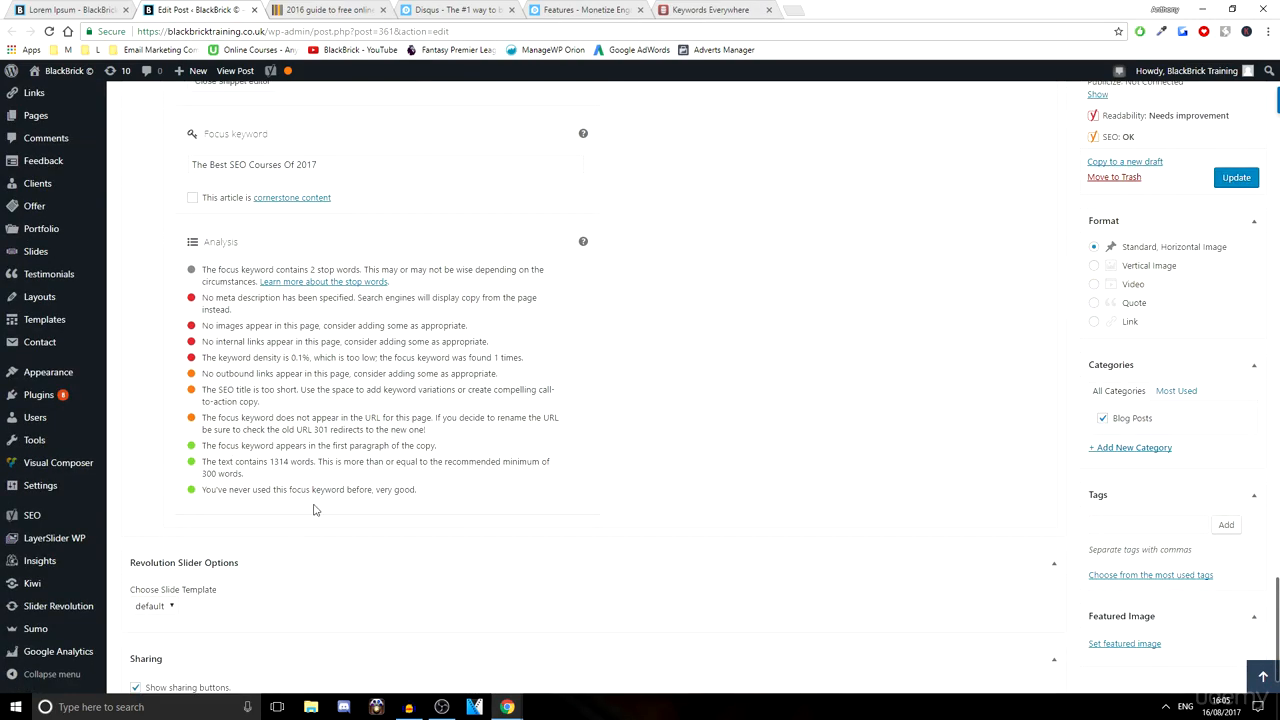
scroll(328, 505, "up", 15)
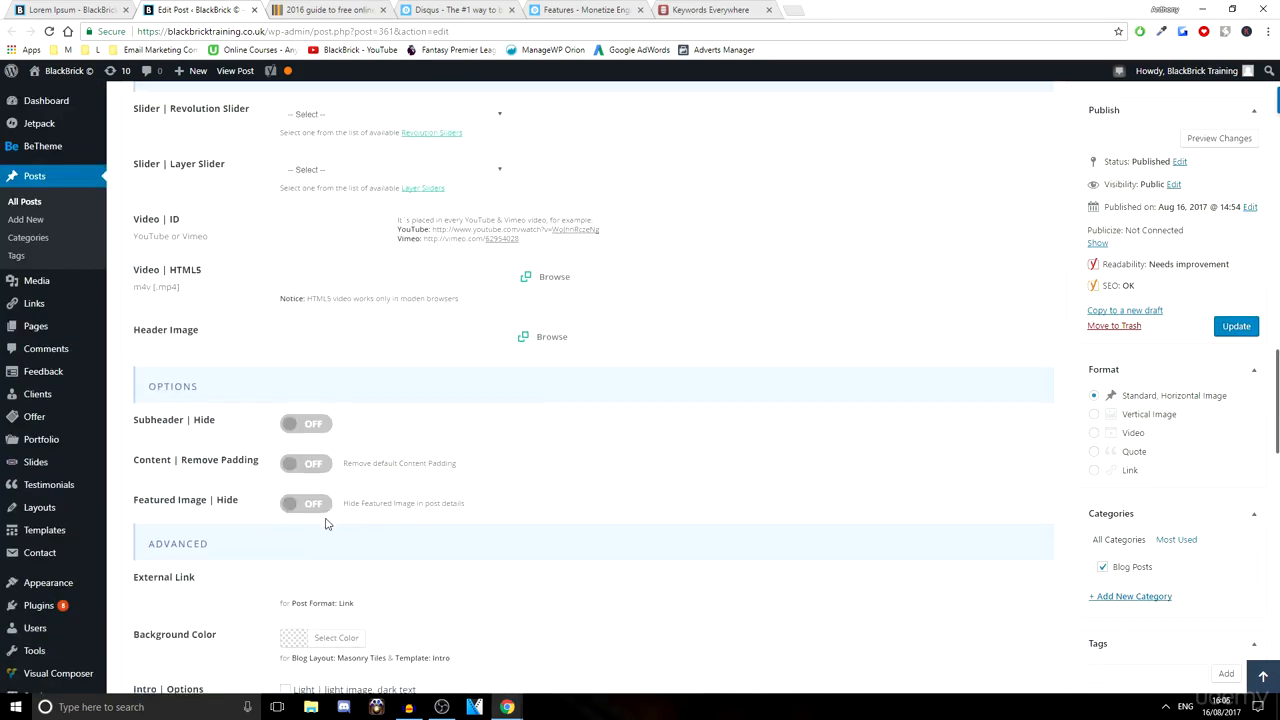
scroll(325, 520, "up", 15)
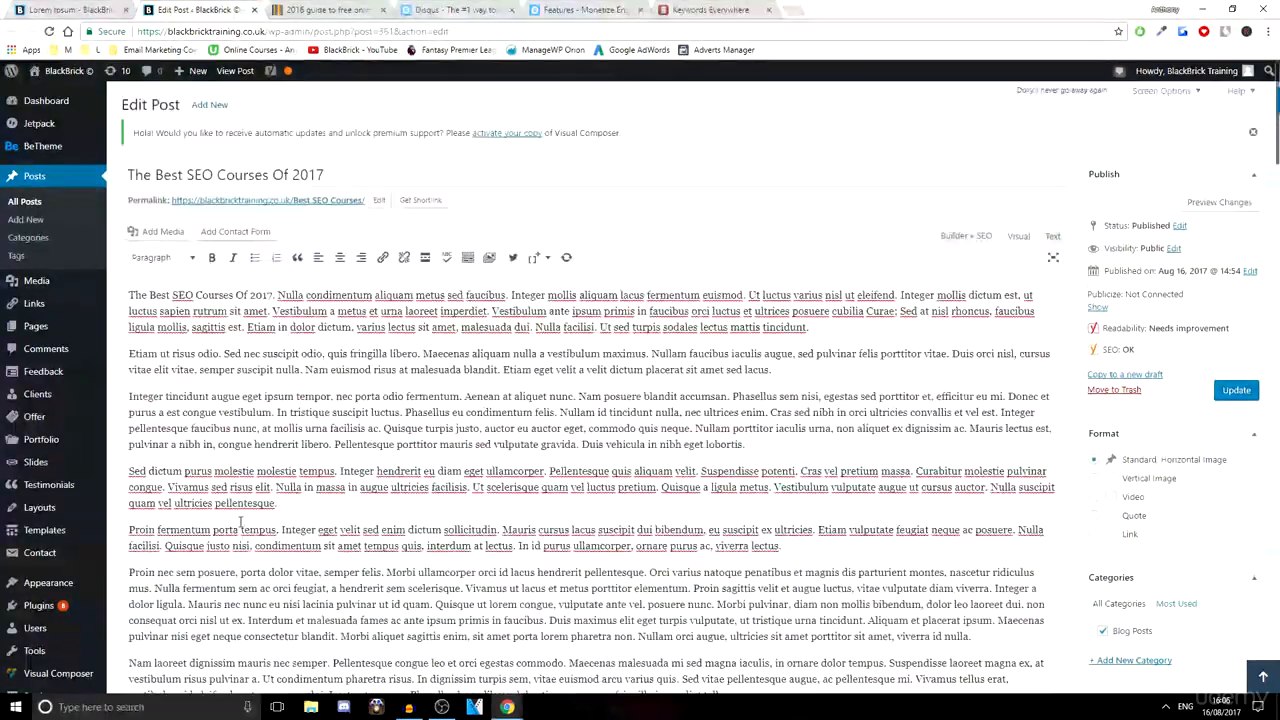
scroll(235, 560, "down", 5)
scroll(235, 560, "down", 20)
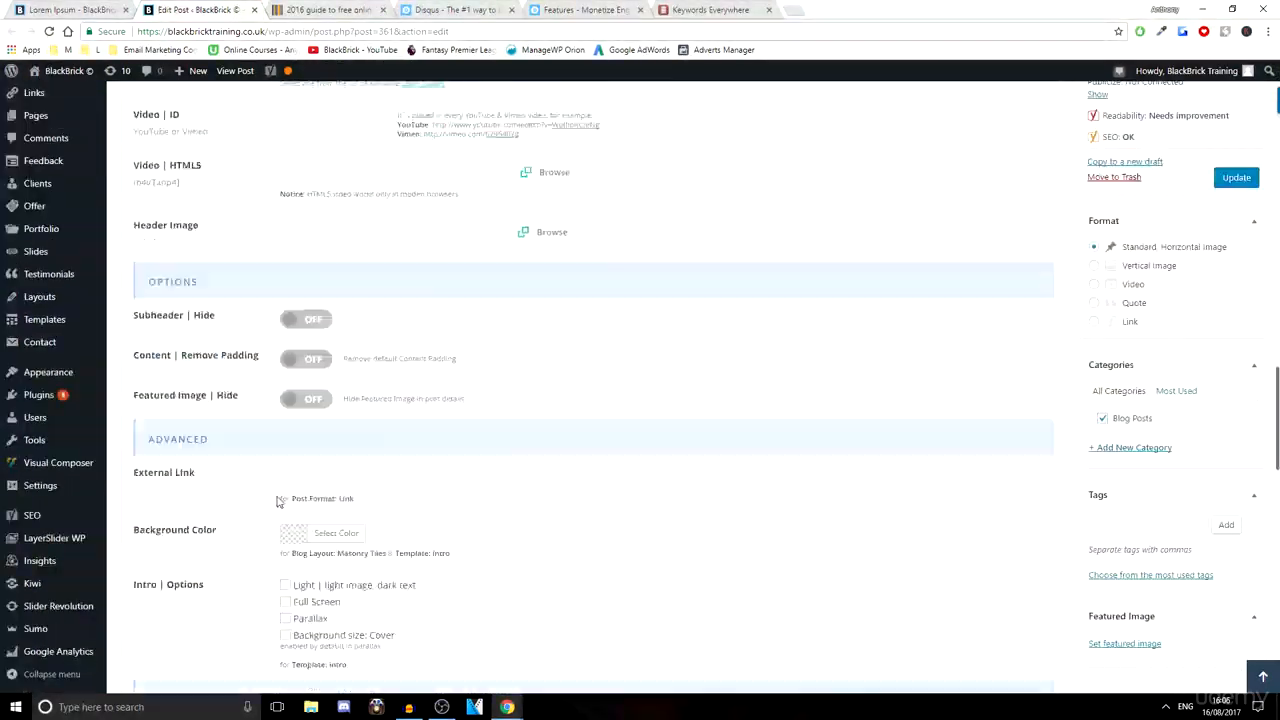
scroll(288, 450, "up", 3)
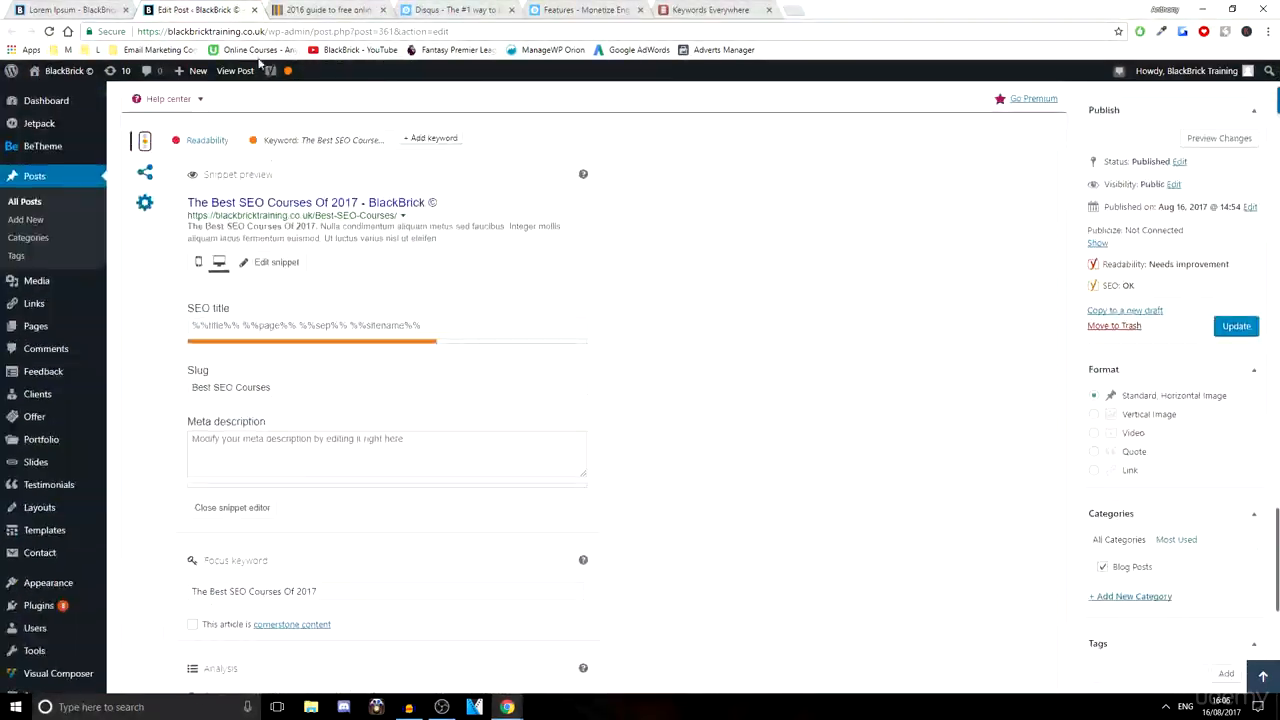
Close the 2016 SEO guide page and look through the Disqus home page's features and publisher statistics
left_click(335, 10)
left_click(383, 10)
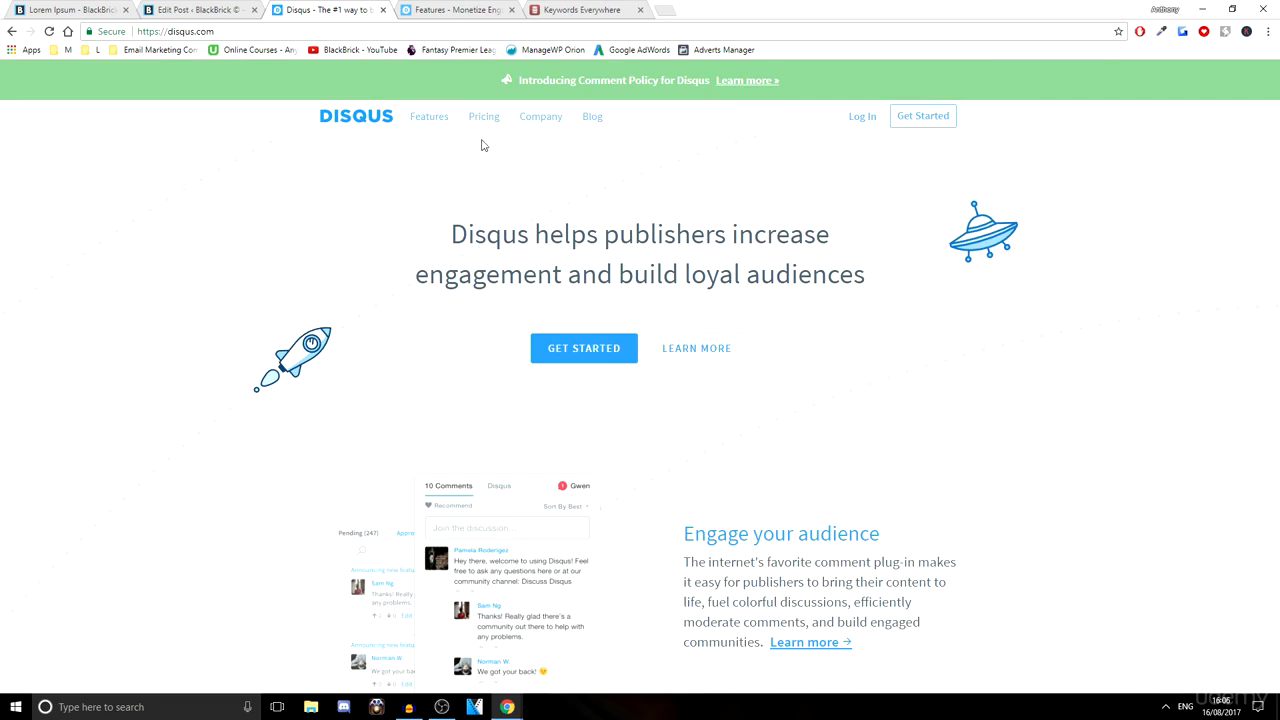
scroll(487, 259, "down", 3)
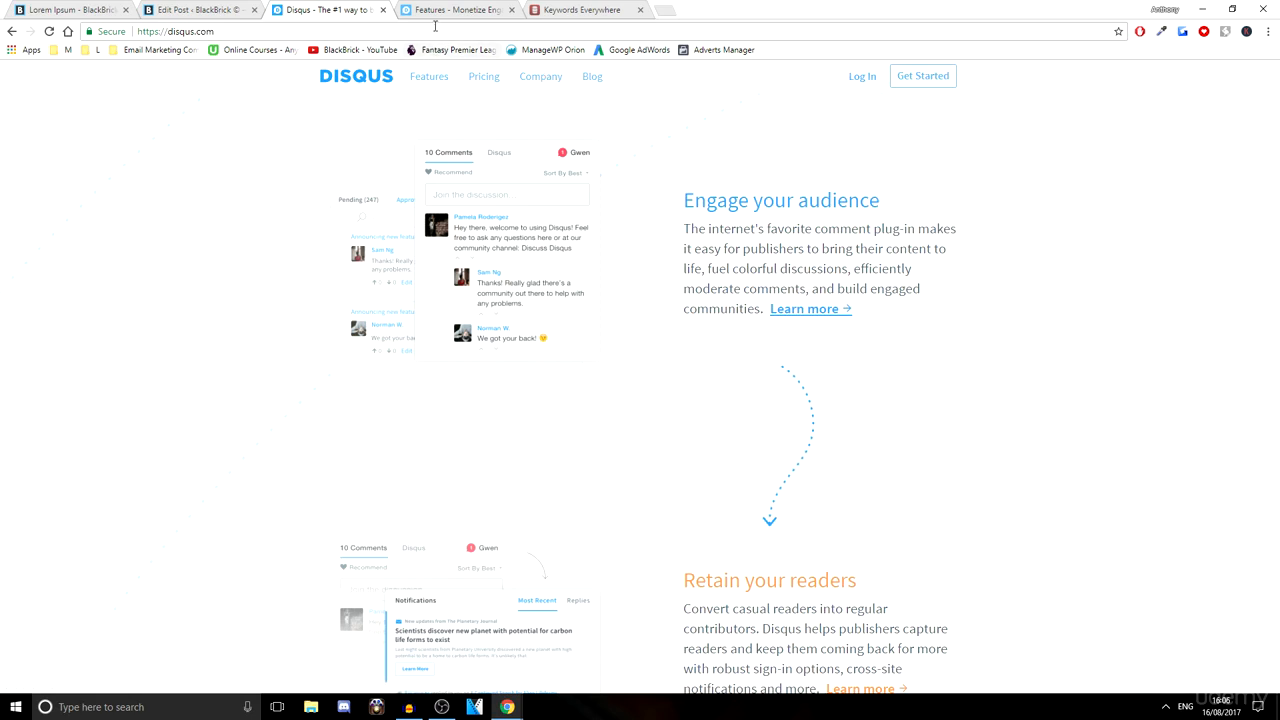
scroll(383, 400, "down", 10)
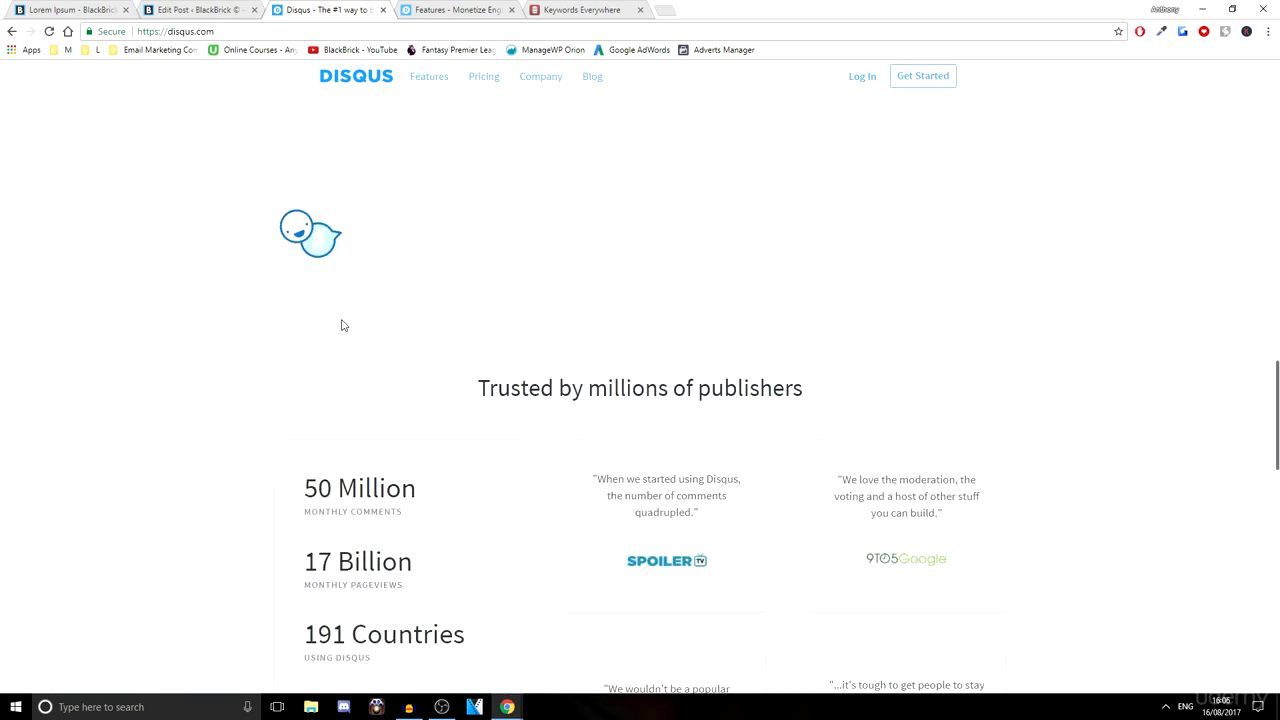
scroll(341, 325, "down", 3)
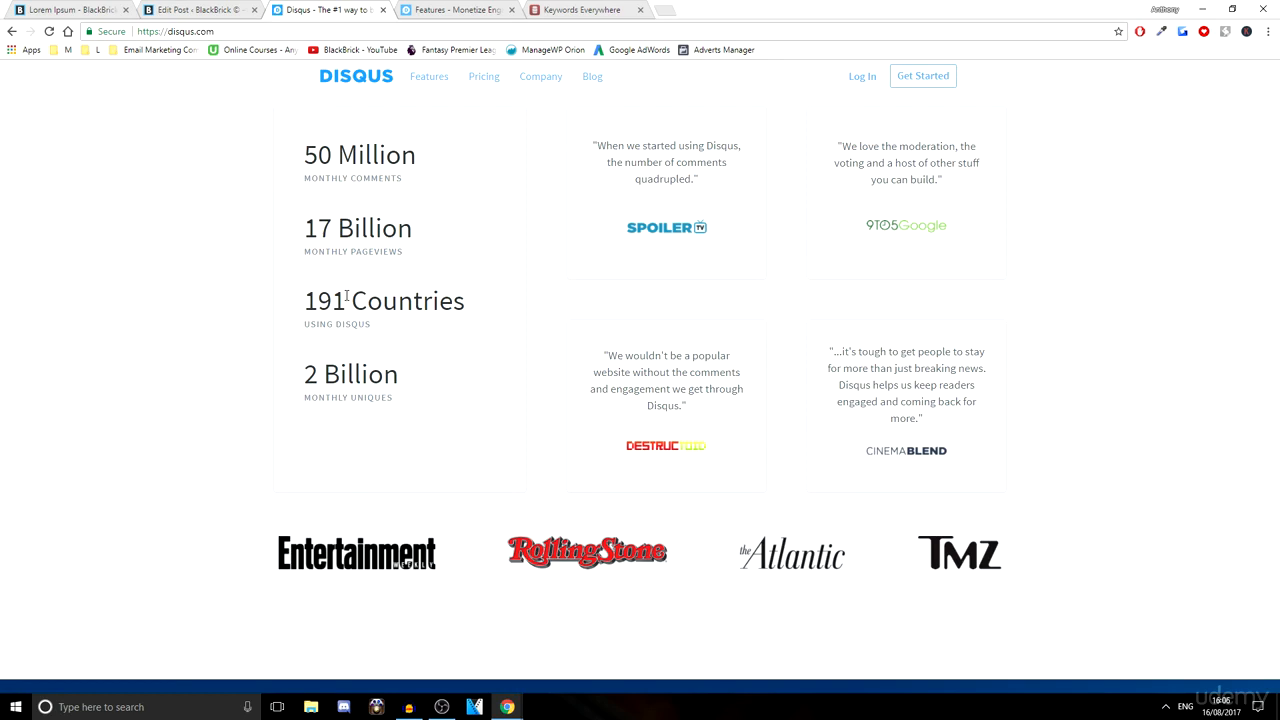
left_click(240, 9)
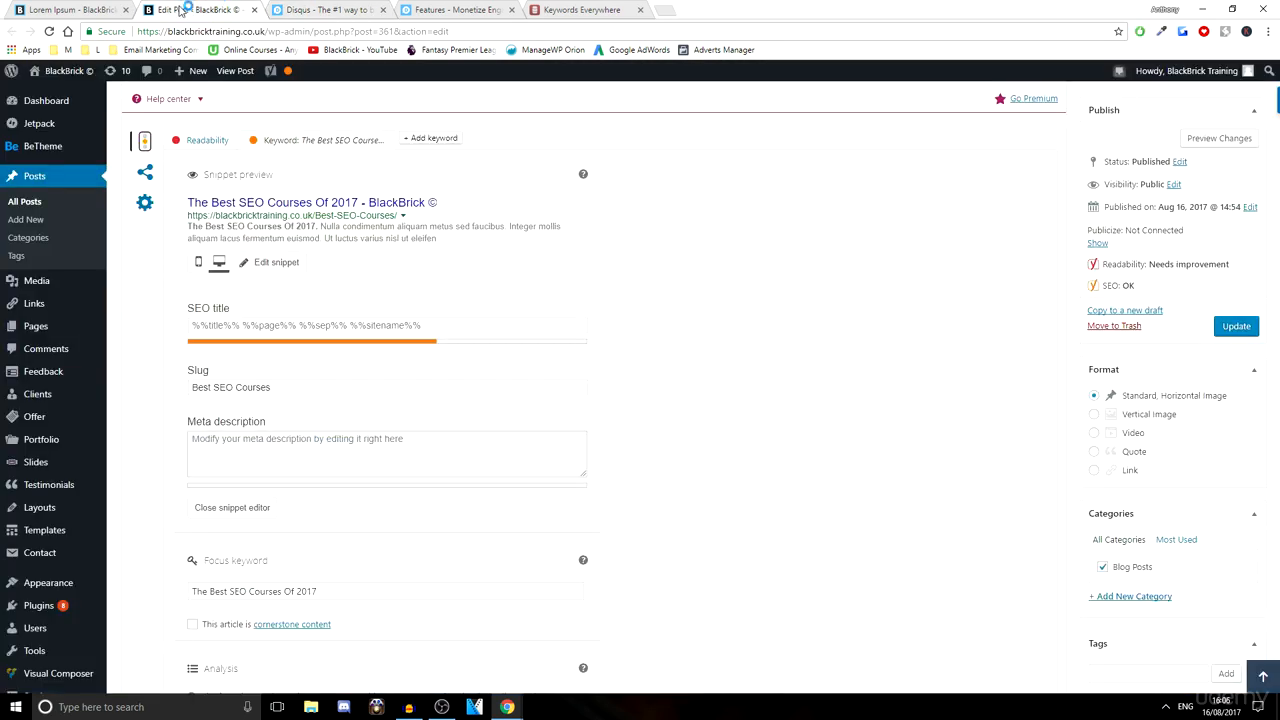
left_click(110, 9)
left_click(183, 9)
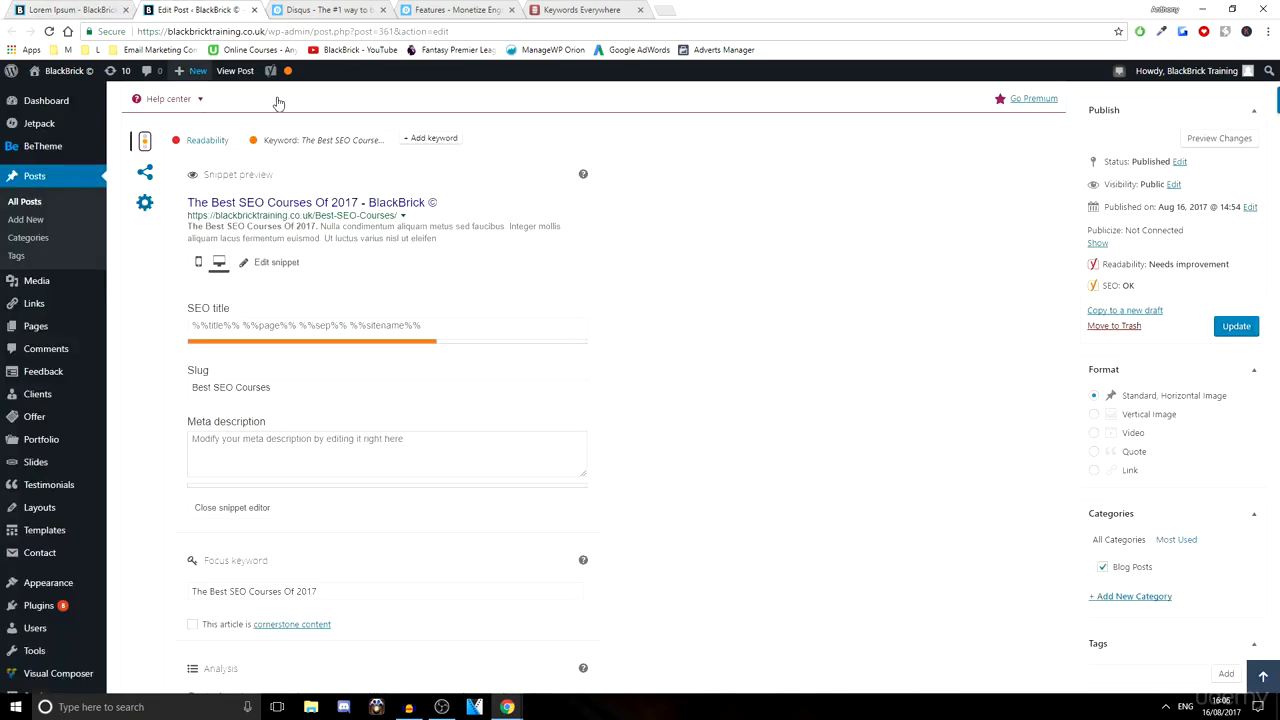
left_click(325, 9)
left_click(164, 9)
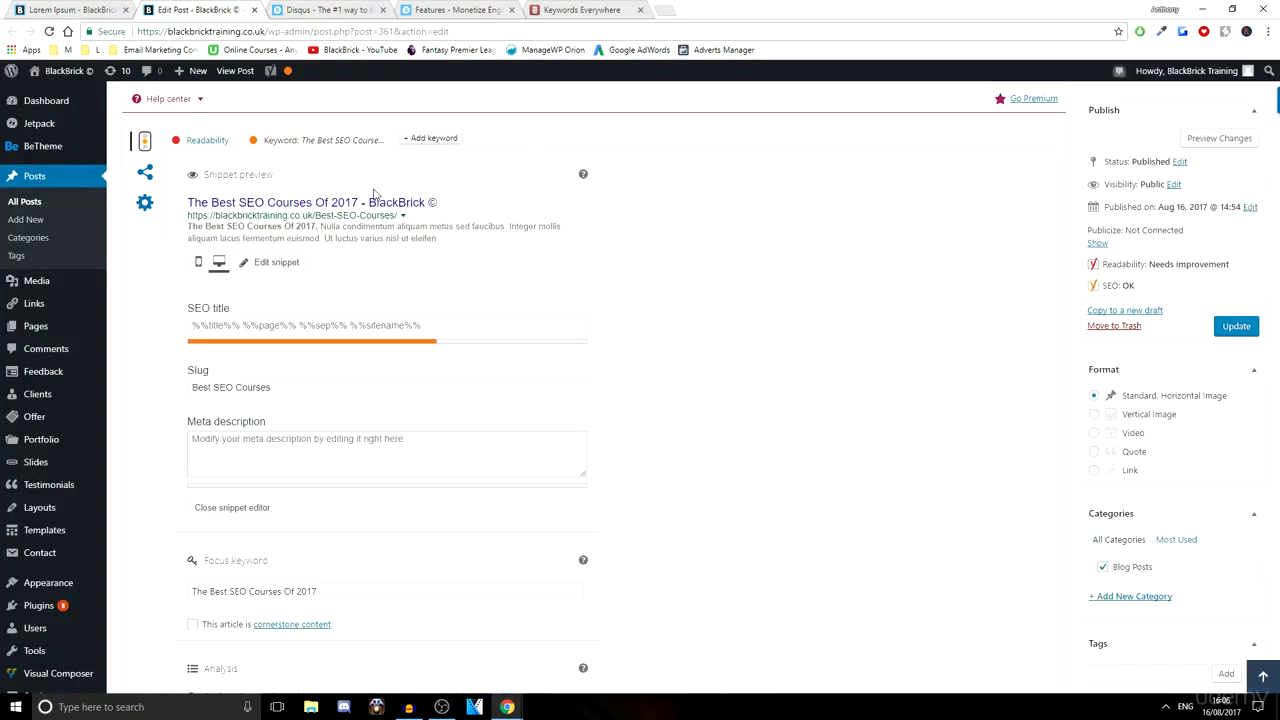
Switch to the published Lorem Ipsum post and examine its sharing buttons and the area below the article
left_click(130, 8)
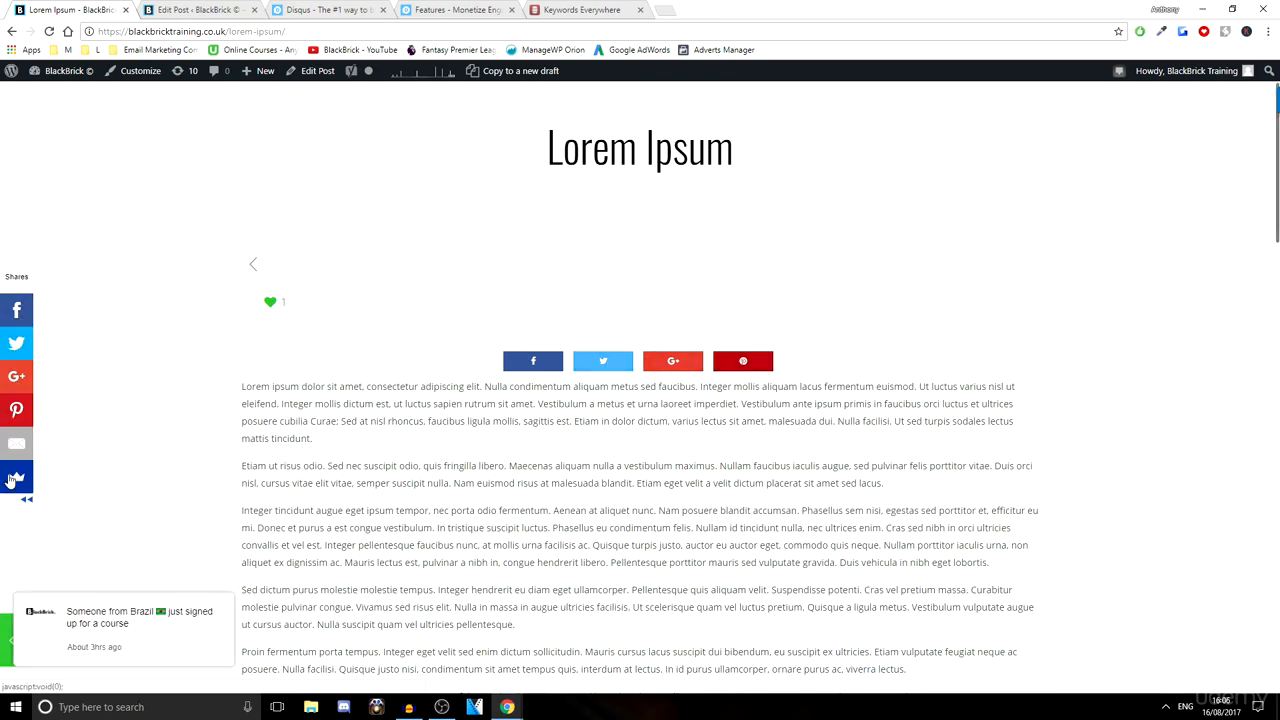
scroll(229, 466, "down", 15)
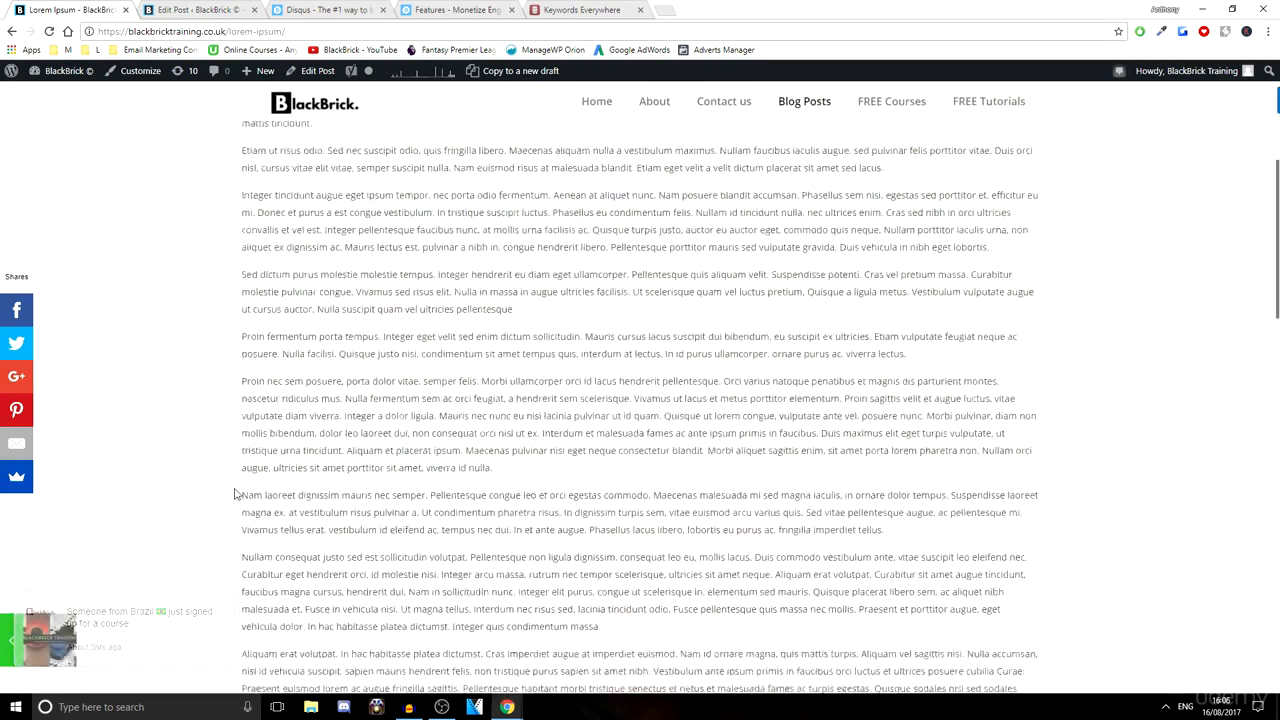
scroll(266, 390, "up", 1)
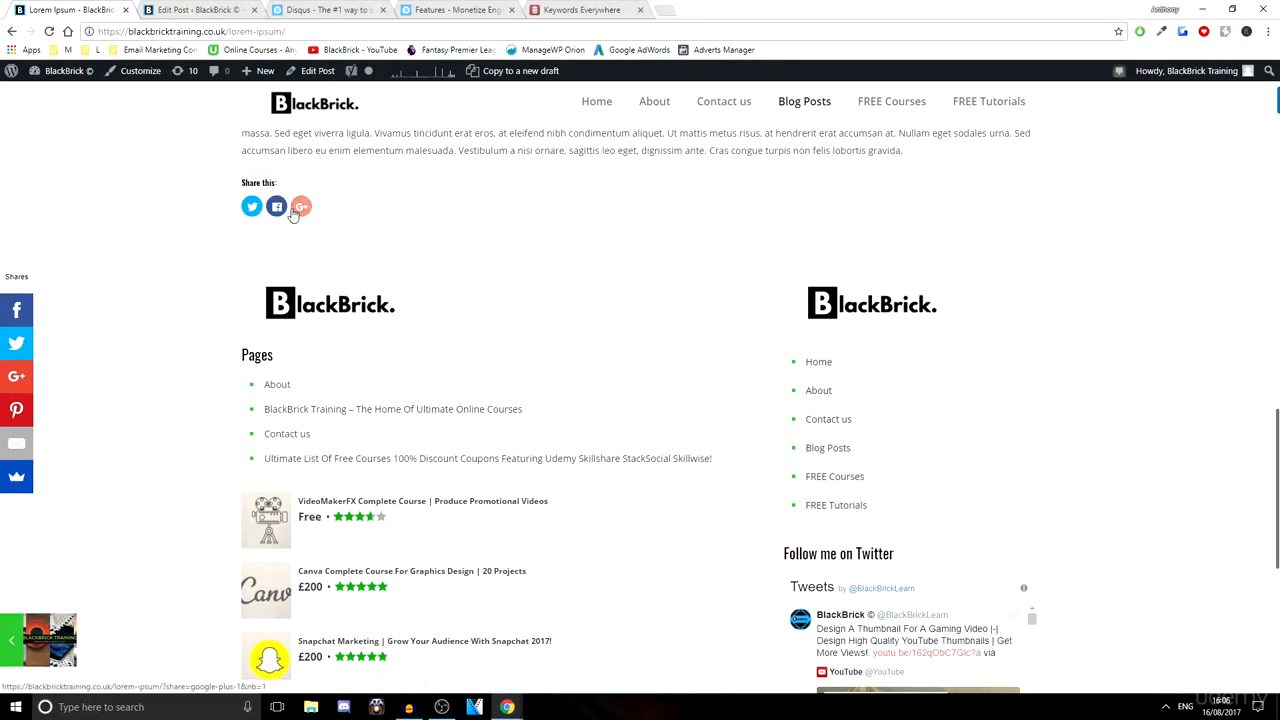
scroll(289, 257, "up", 1)
scroll(289, 257, "up", 1)
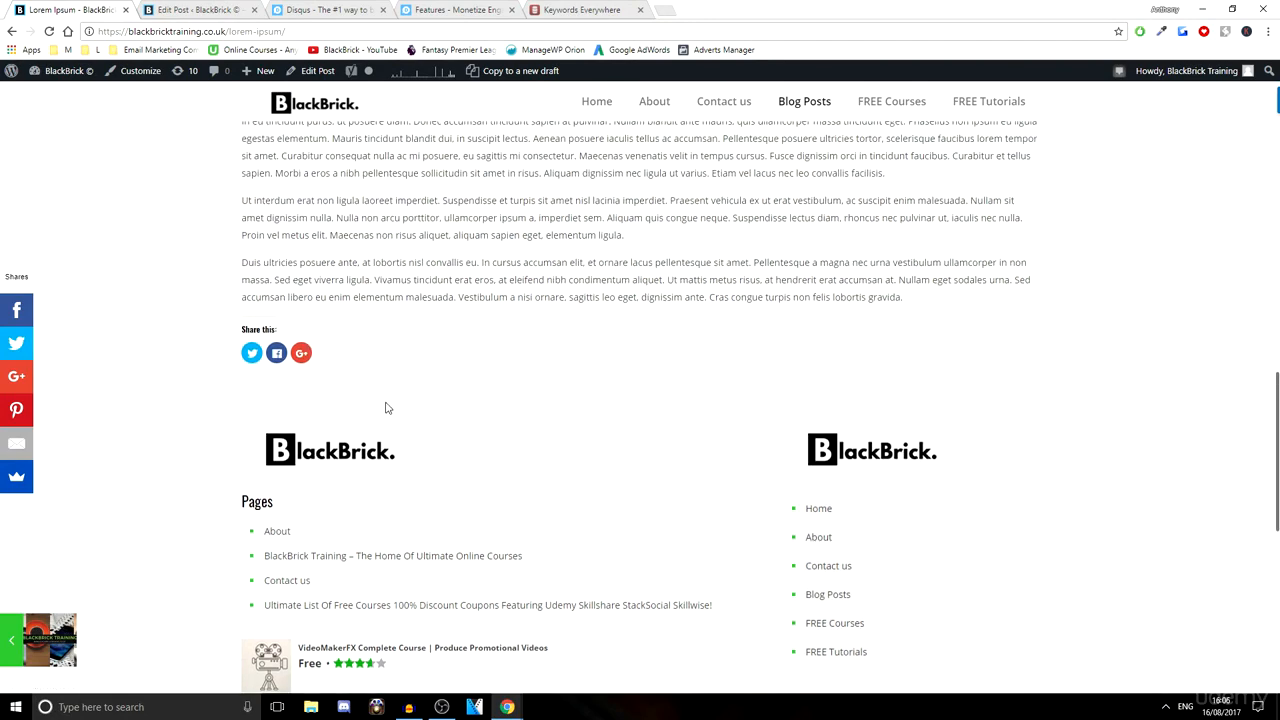
scroll(392, 399, "up", 4)
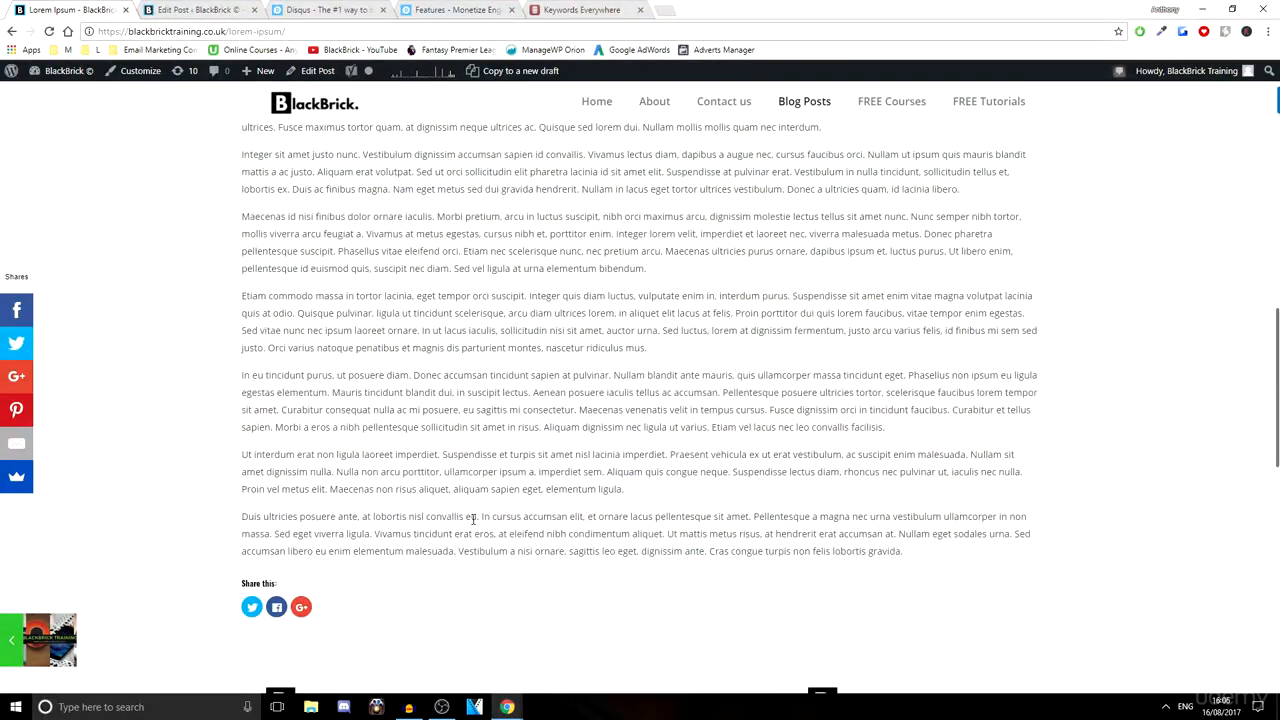
Close the Disqus monetization features page and open the Disqus pricing plans from its home page
left_click(285, 9)
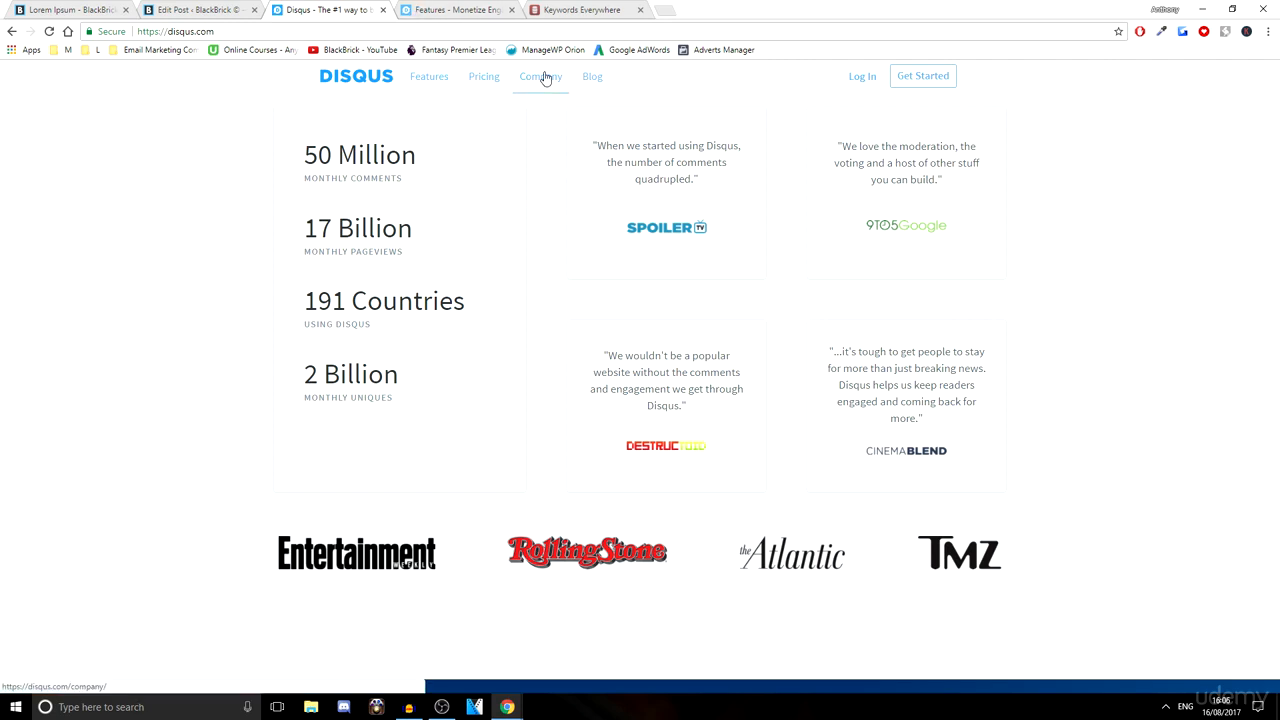
left_click(466, 9)
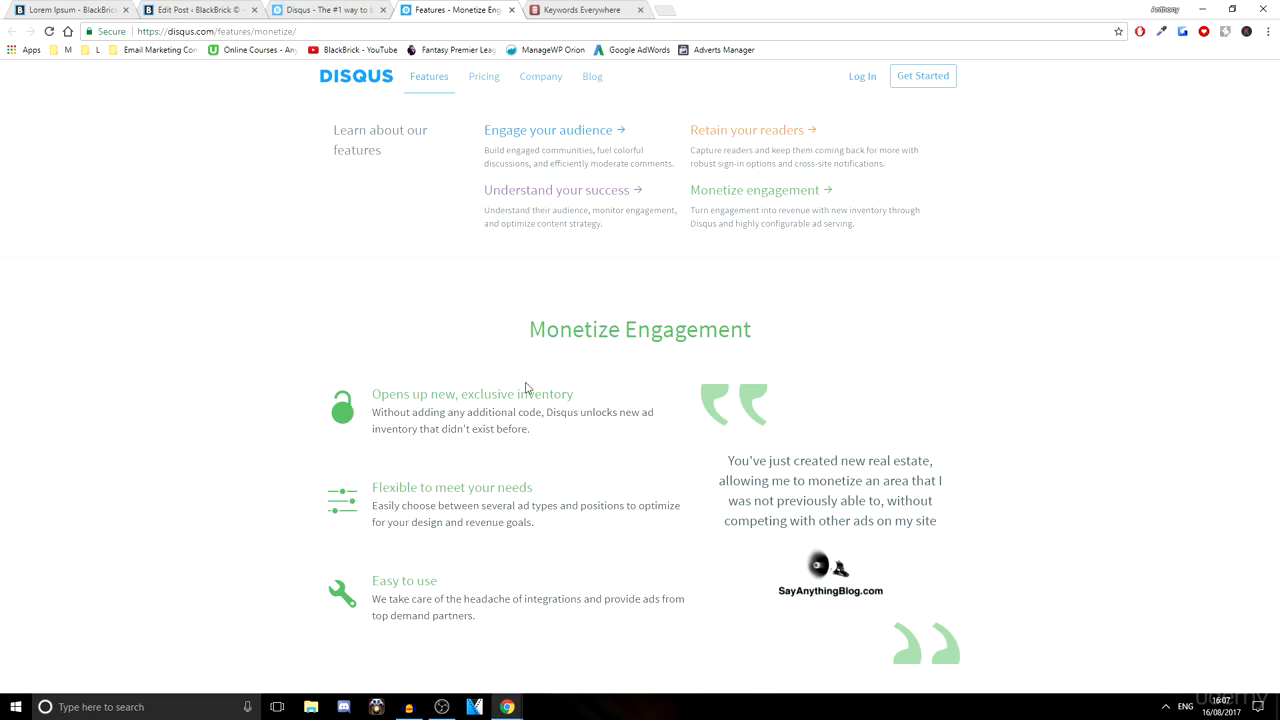
left_click(512, 10)
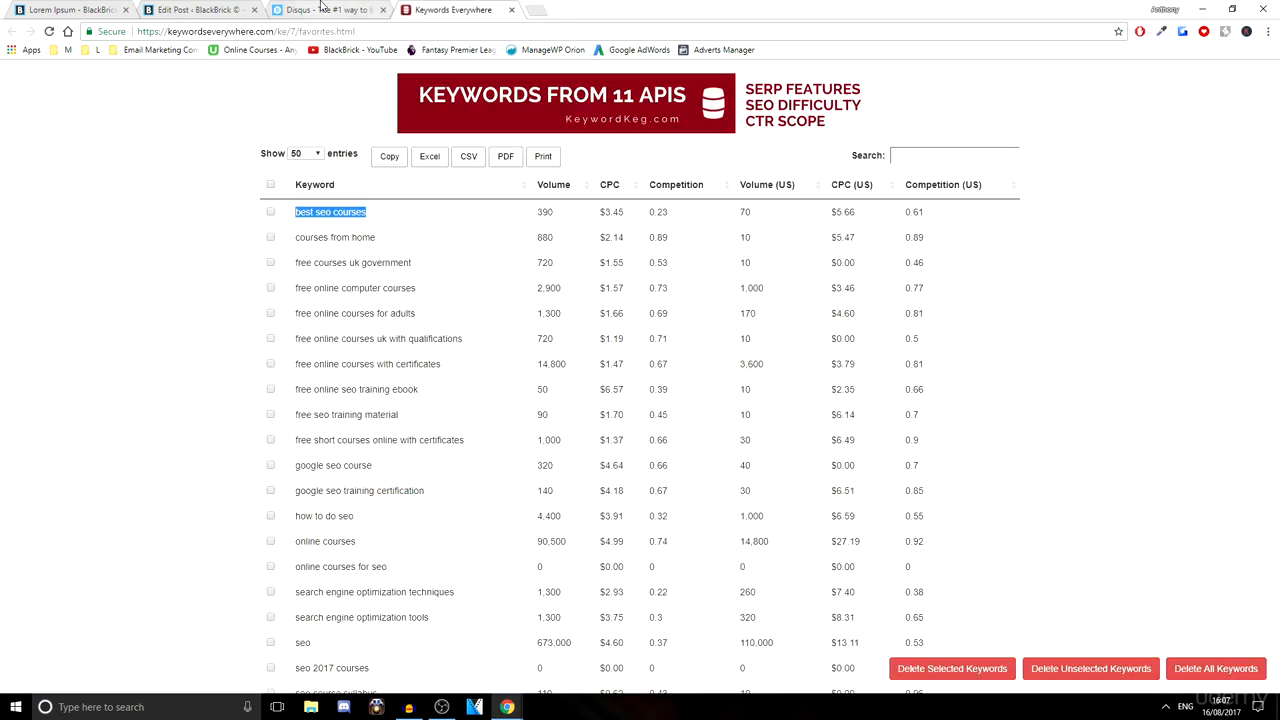
left_click(329, 9)
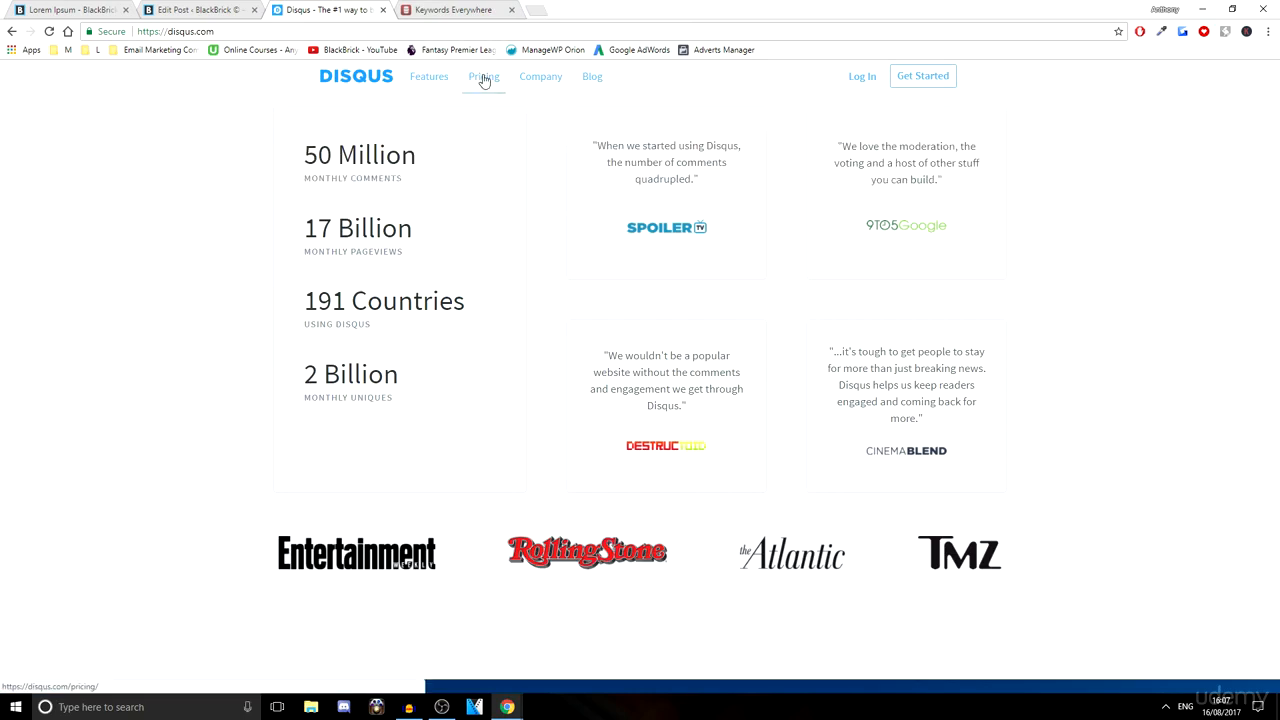
left_click(484, 80)
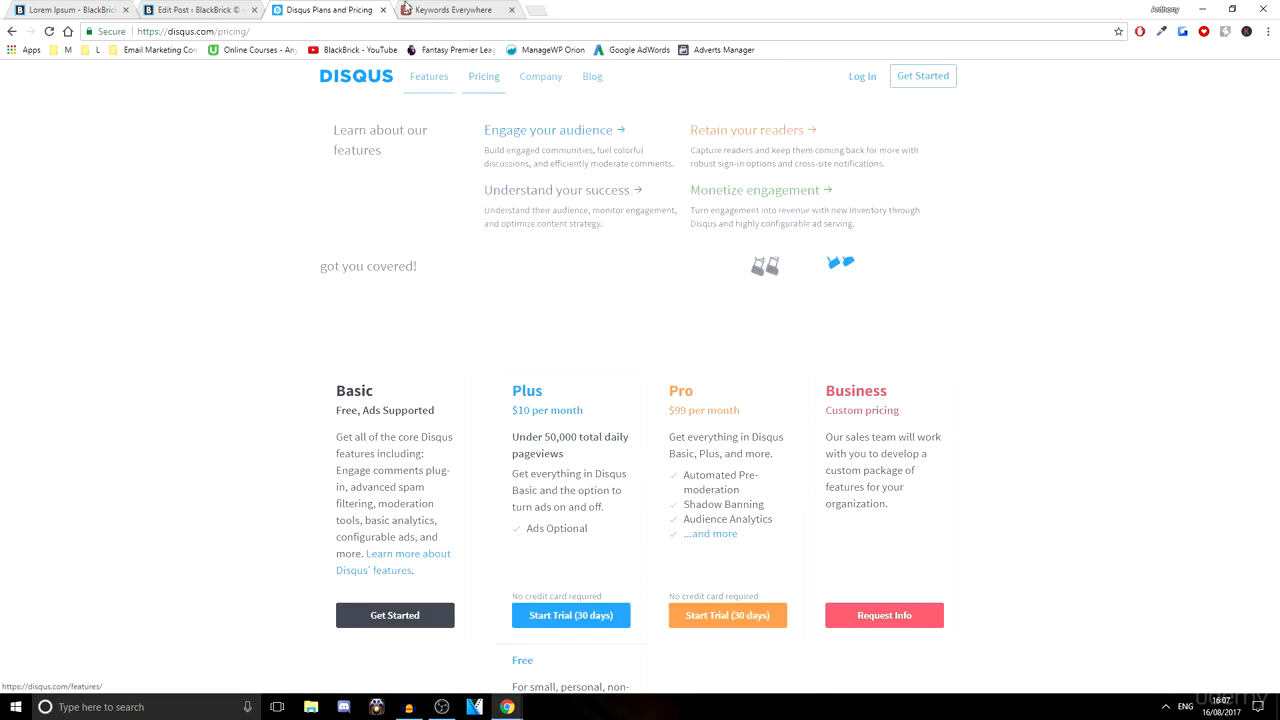
Return to the post editor and look over the Yoast SEO snippet settings and analysis
left_click(218, 9)
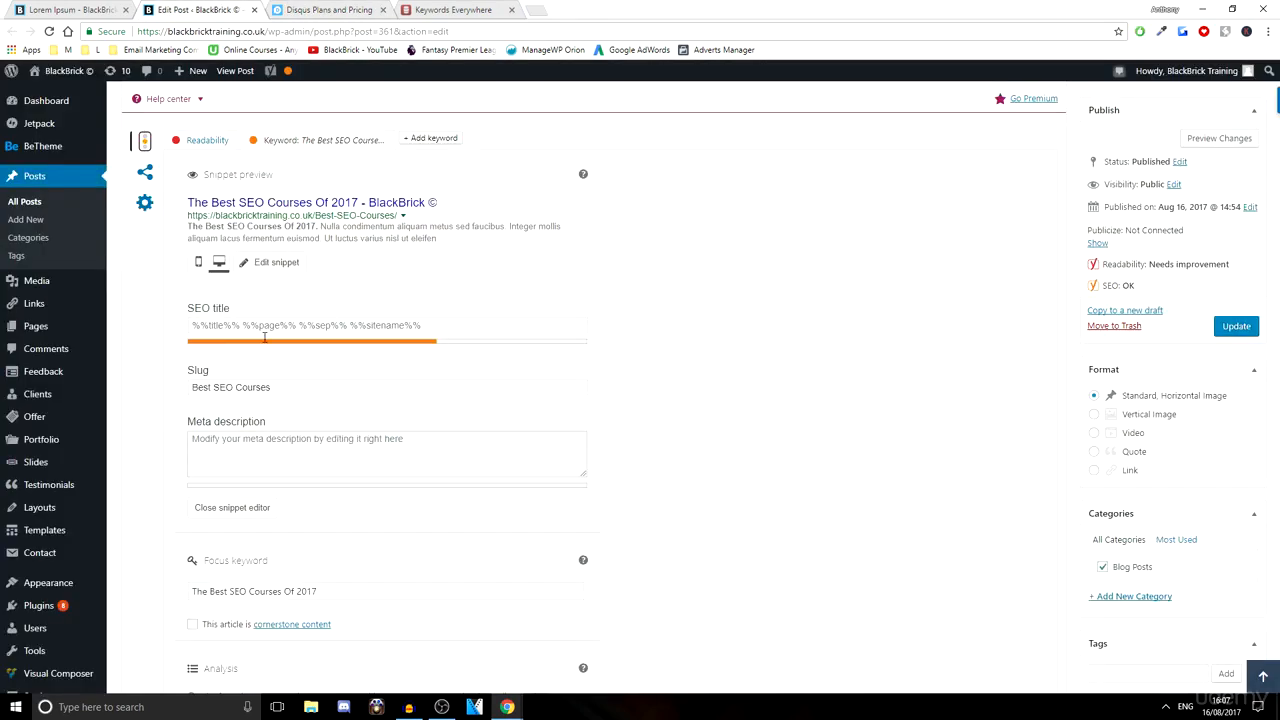
scroll(343, 405, "up", 6)
scroll(330, 420, "down", 10)
scroll(205, 280, "up", 3)
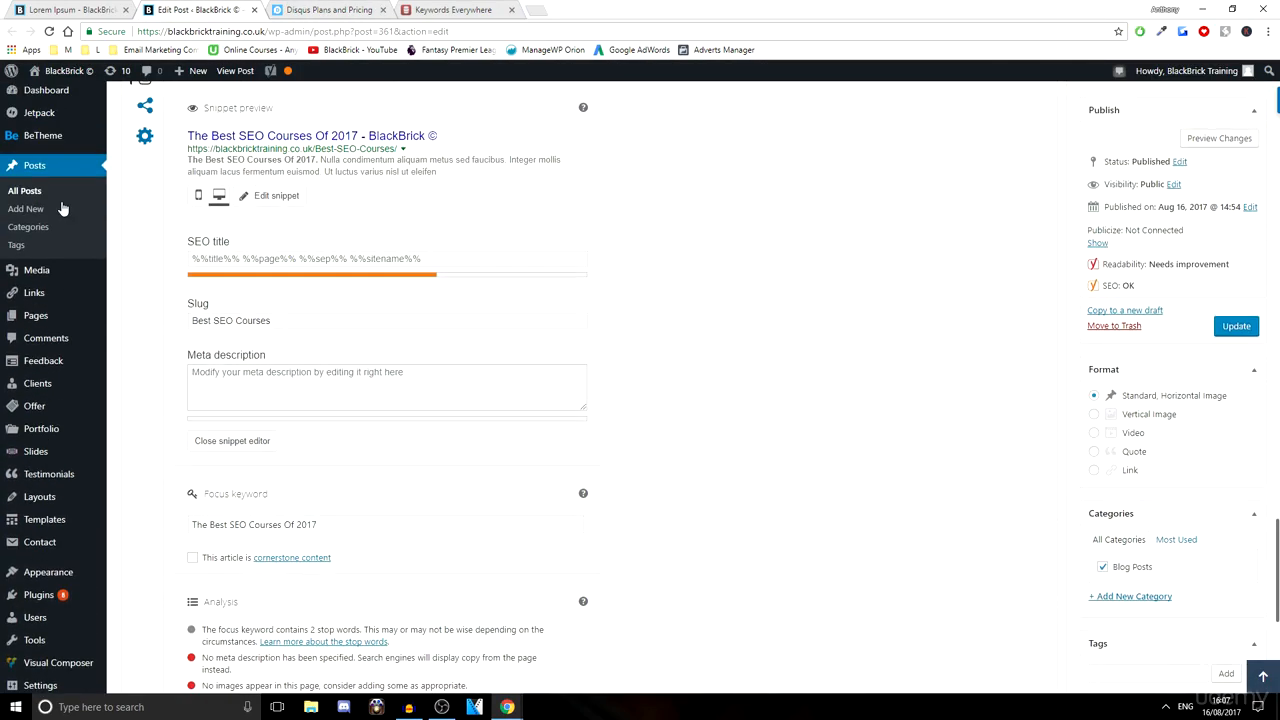
Review the post's Yoast readability analysis, then return to its focus keyword settings and snippet preview
scroll(222, 360, "up", 1)
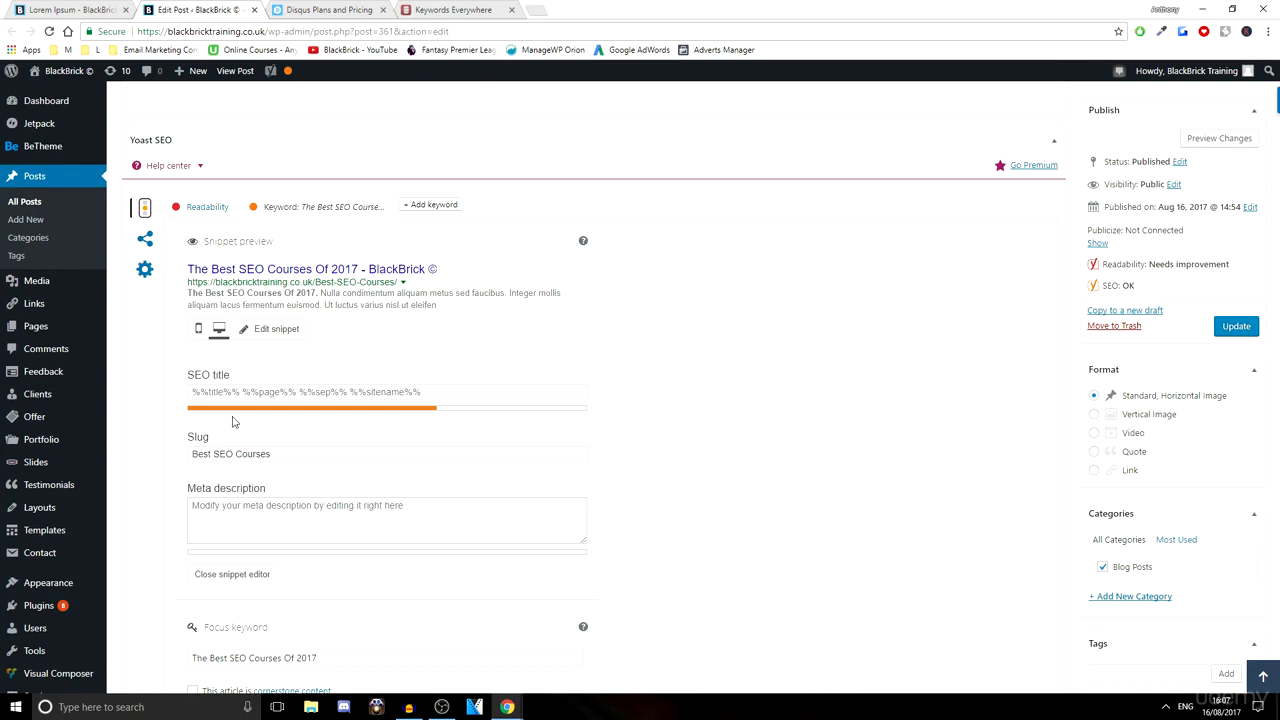
scroll(183, 451, "down", 2)
scroll(230, 330, "up", 2)
left_click(198, 214)
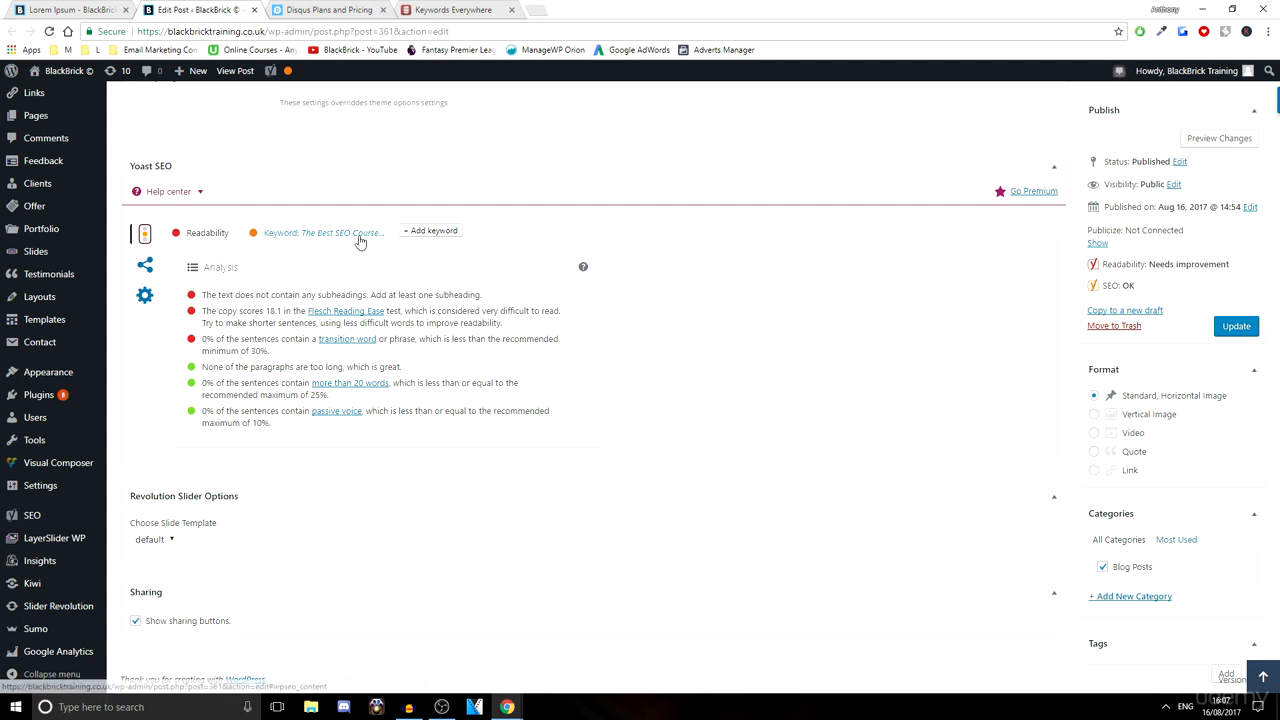
left_click(341, 233)
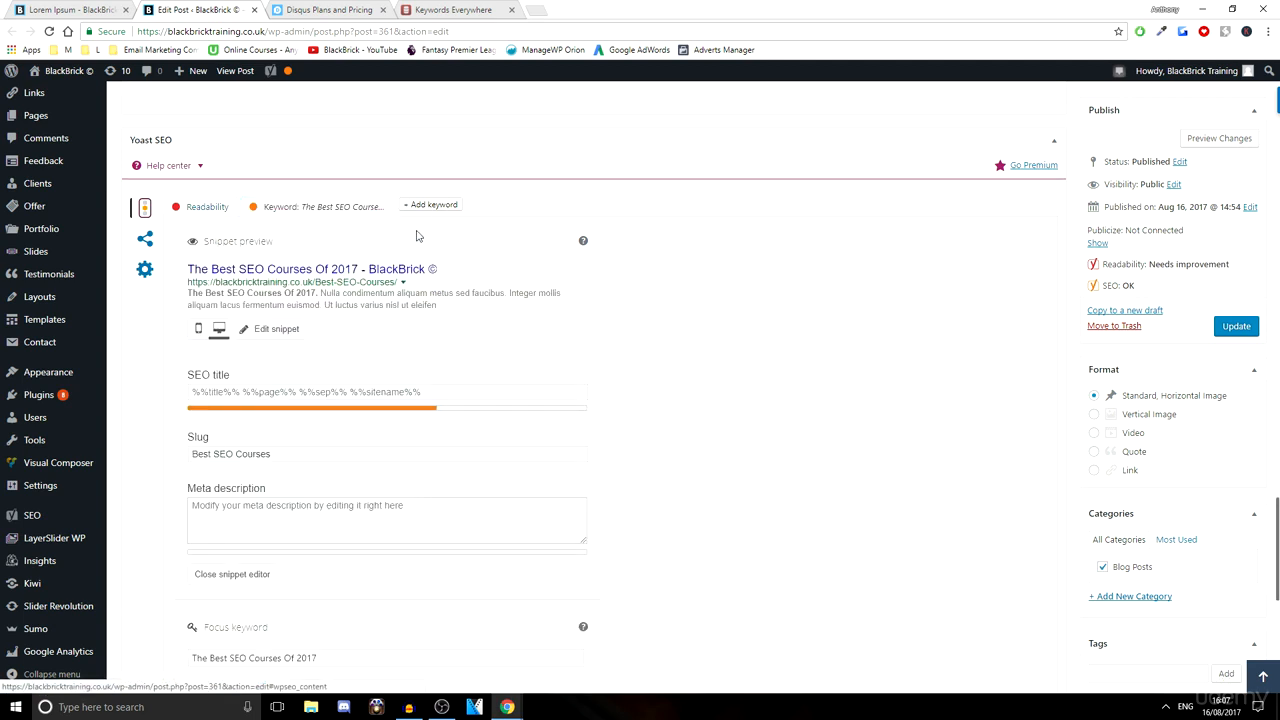
Try to add another focus keyword and open the Yoast SEO Premium upgrade page, leaving the post editor without saving
left_click(440, 206)
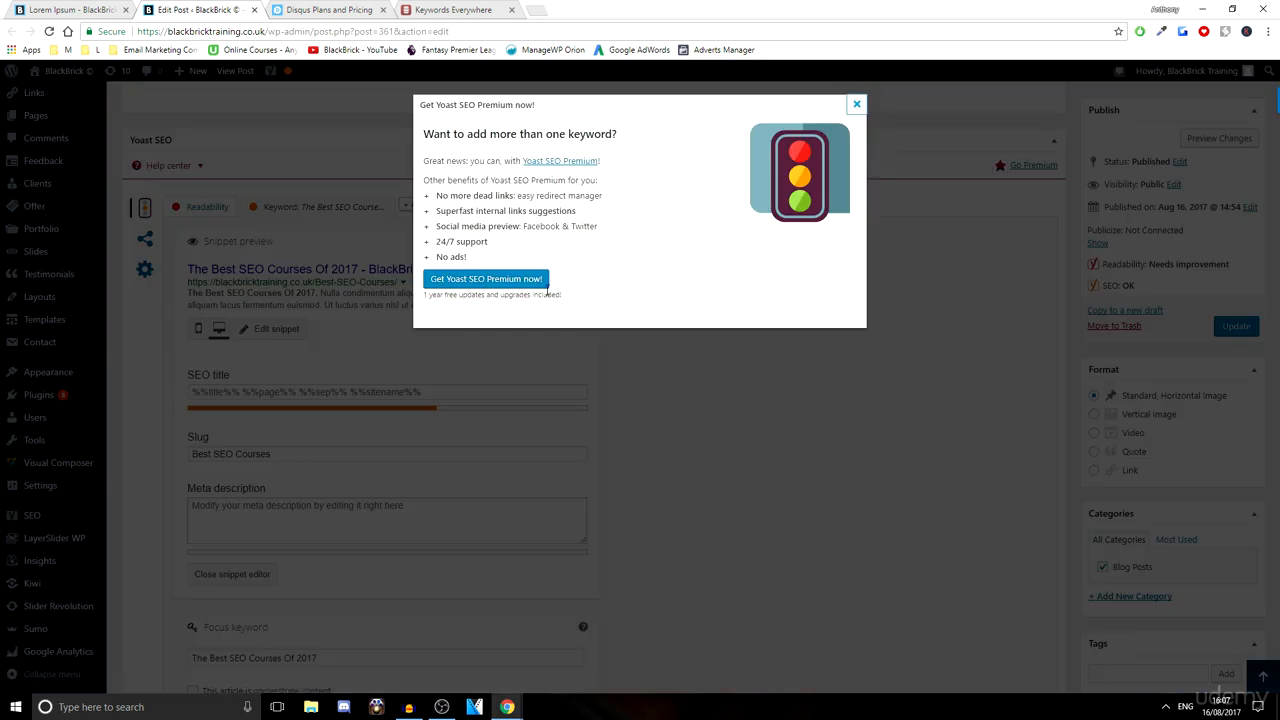
left_click(486, 278)
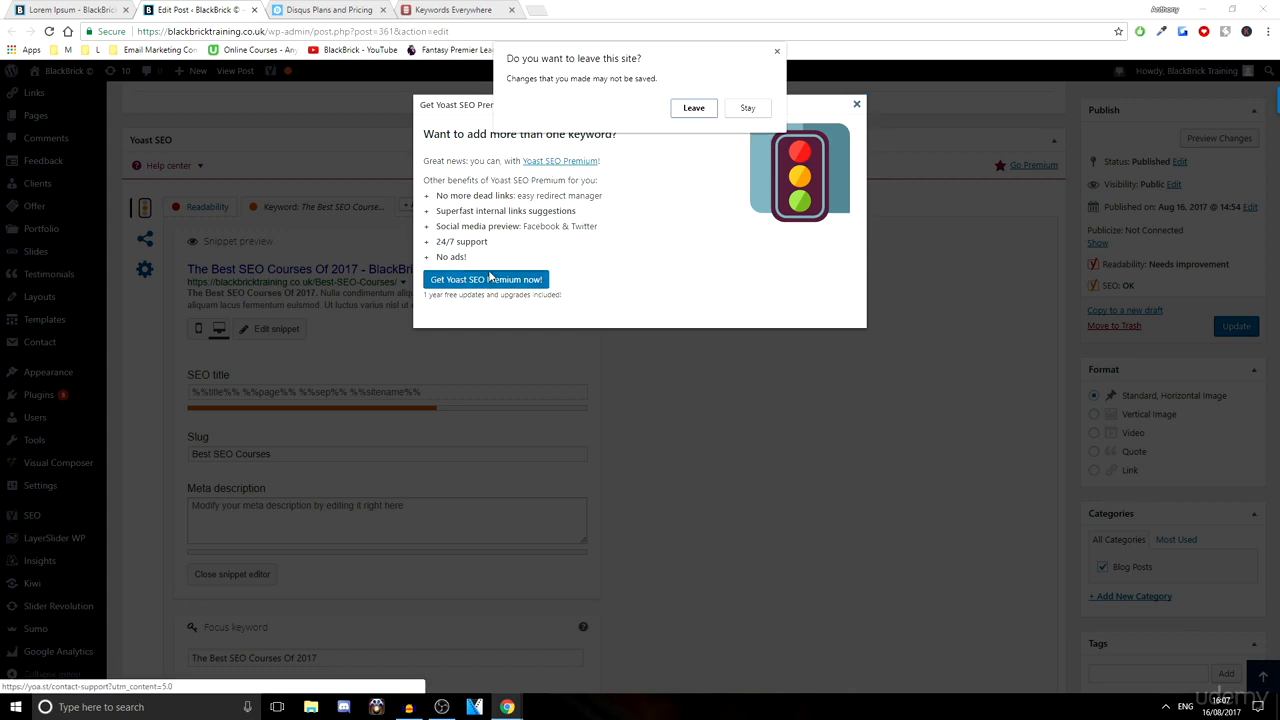
left_click(691, 108)
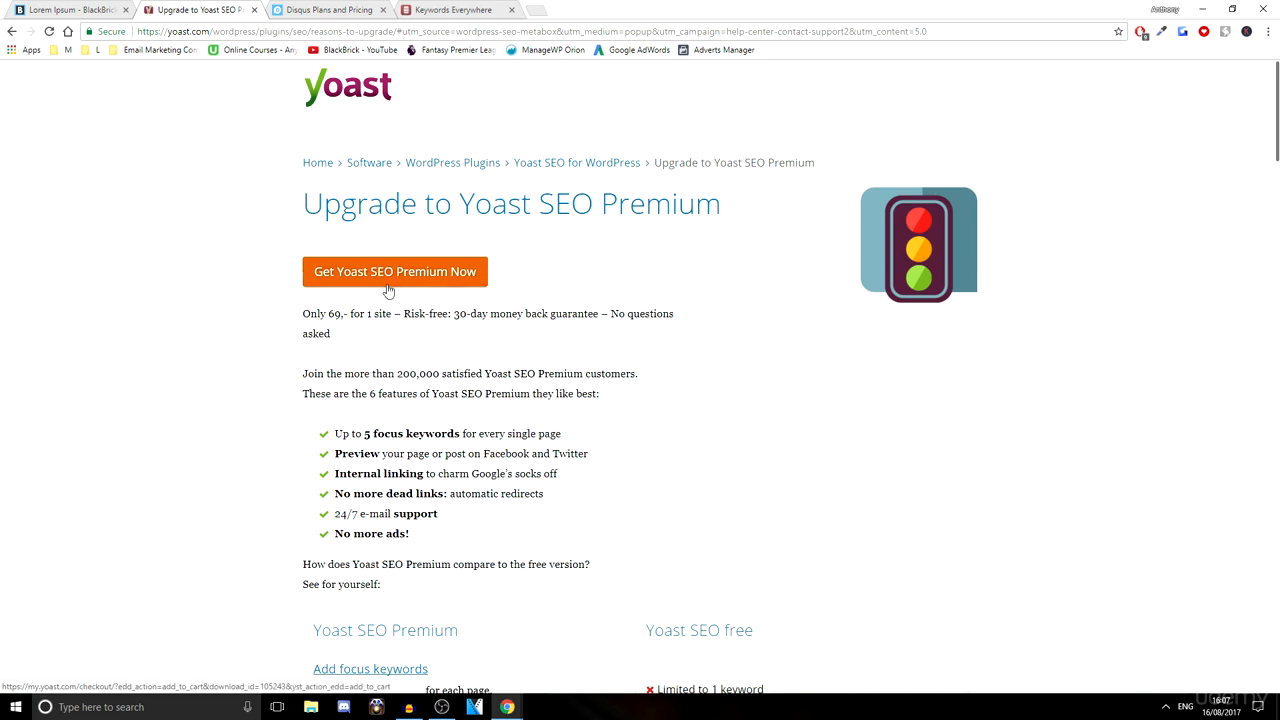
View the Yoast SEO Premium purchase options, choose the Single Site licence, and close them without adding it to the cart
left_click(395, 280)
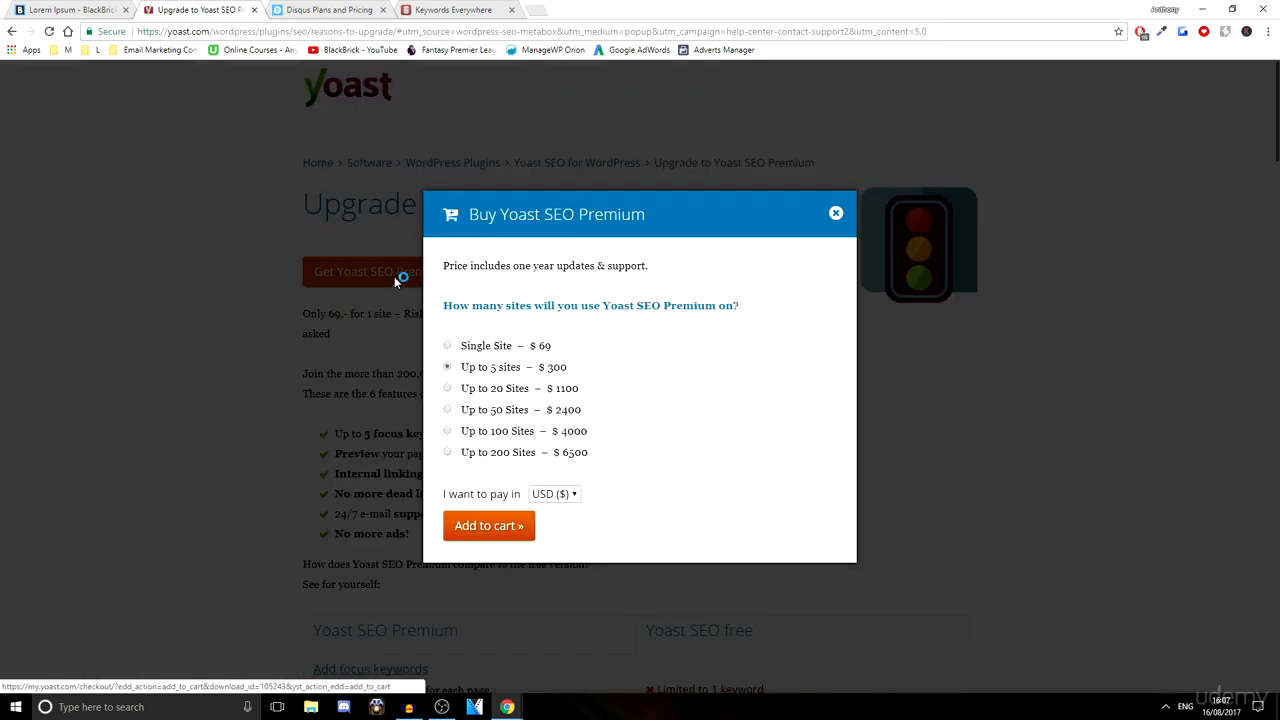
left_click(538, 347)
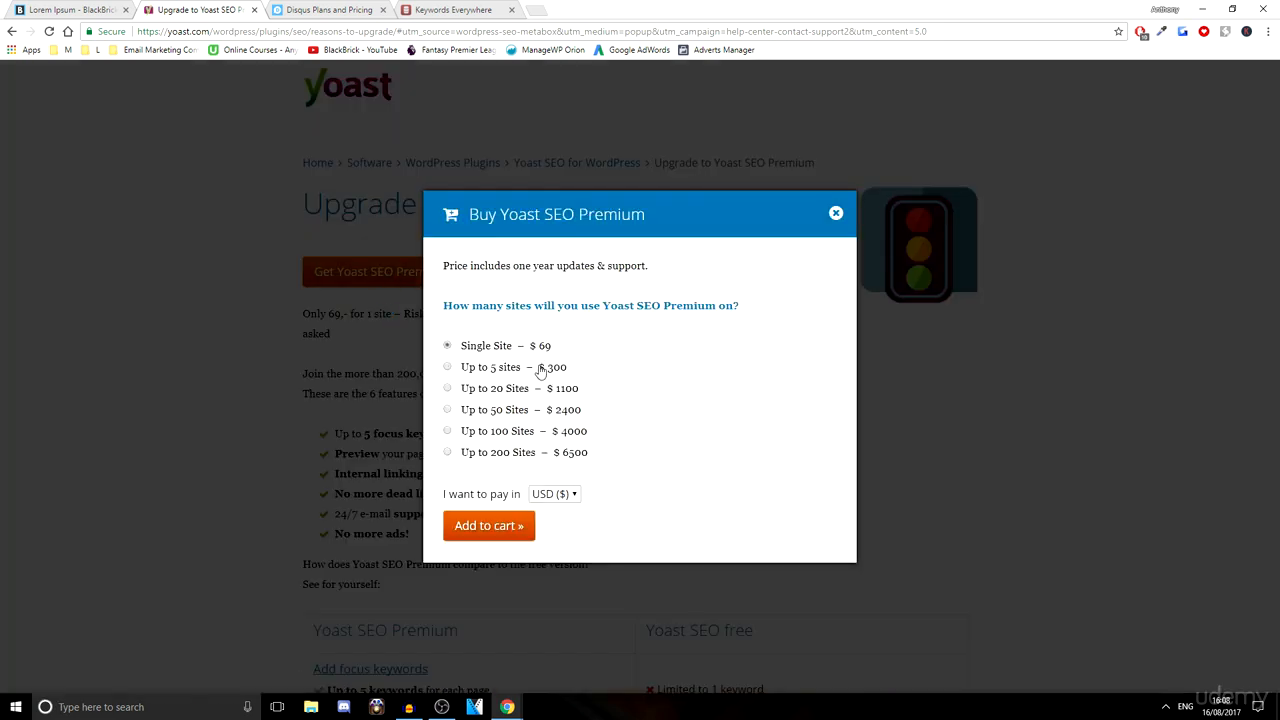
left_click(836, 216)
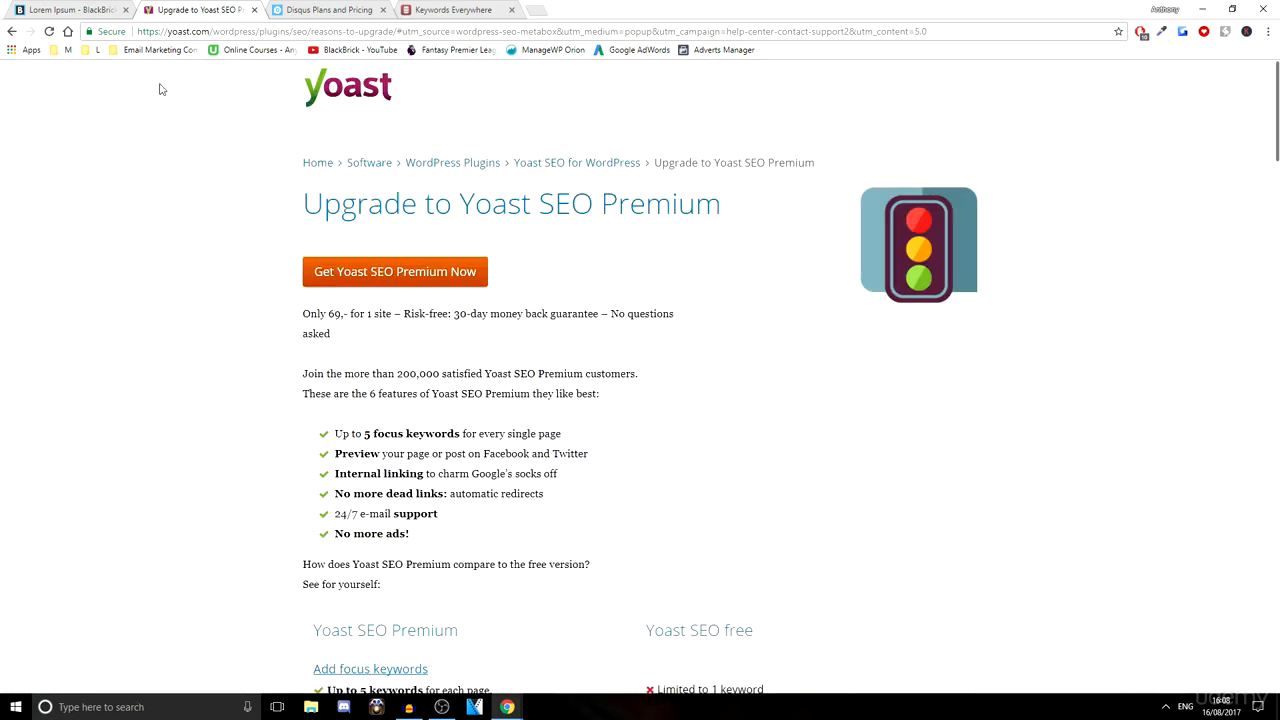
Check the beginning of the published Lorem Ipsum post and return to the Yoast SEO Premium upgrade page
left_click(59, 9)
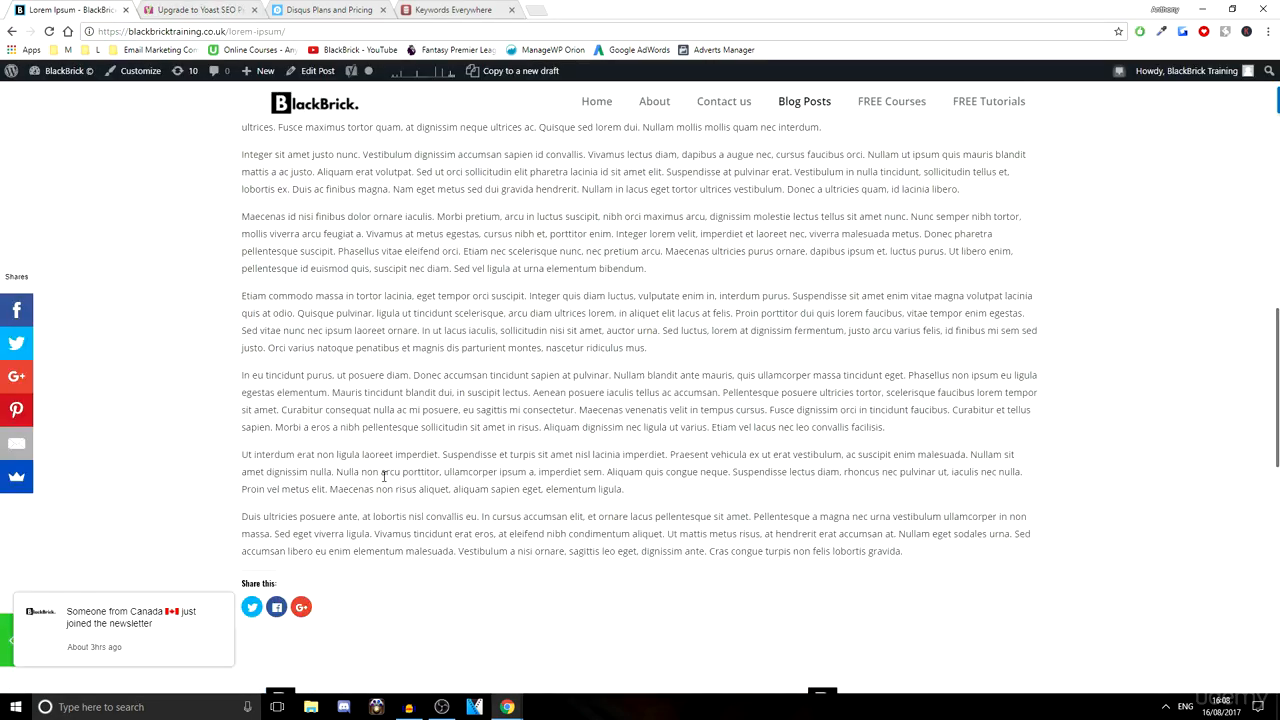
scroll(383, 476, "up", 10)
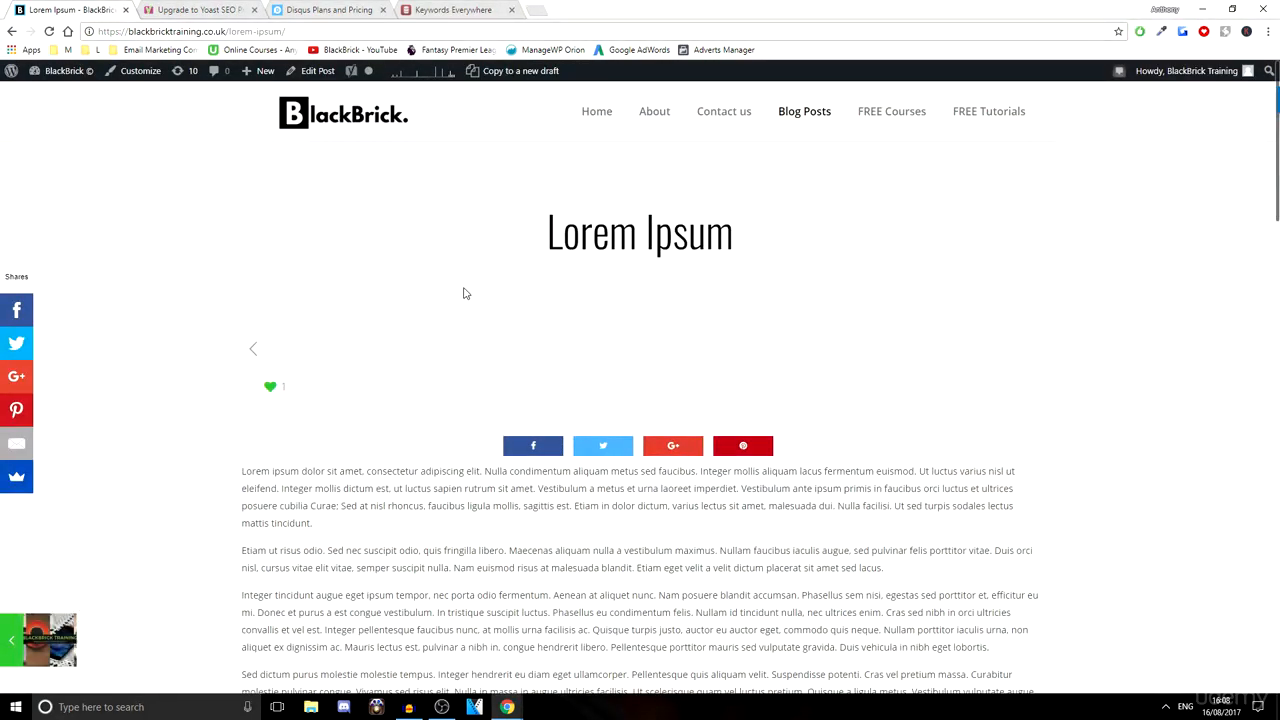
key("ctrl+Tab")
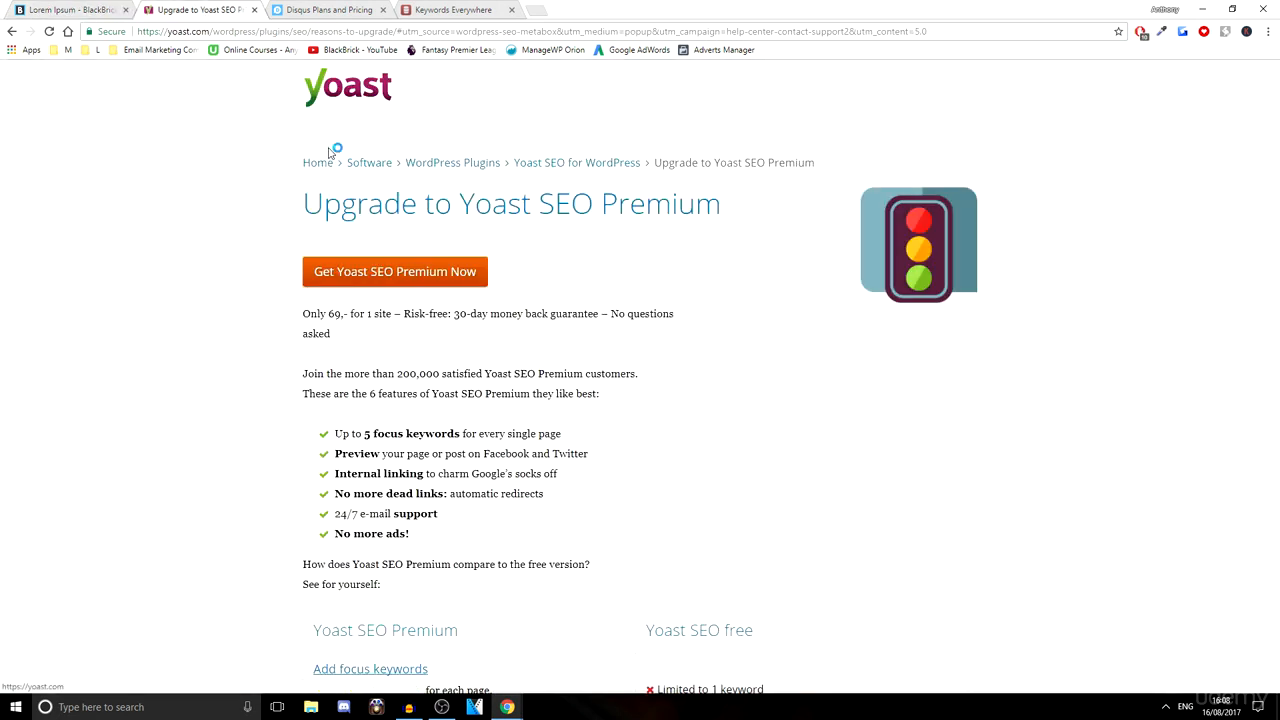